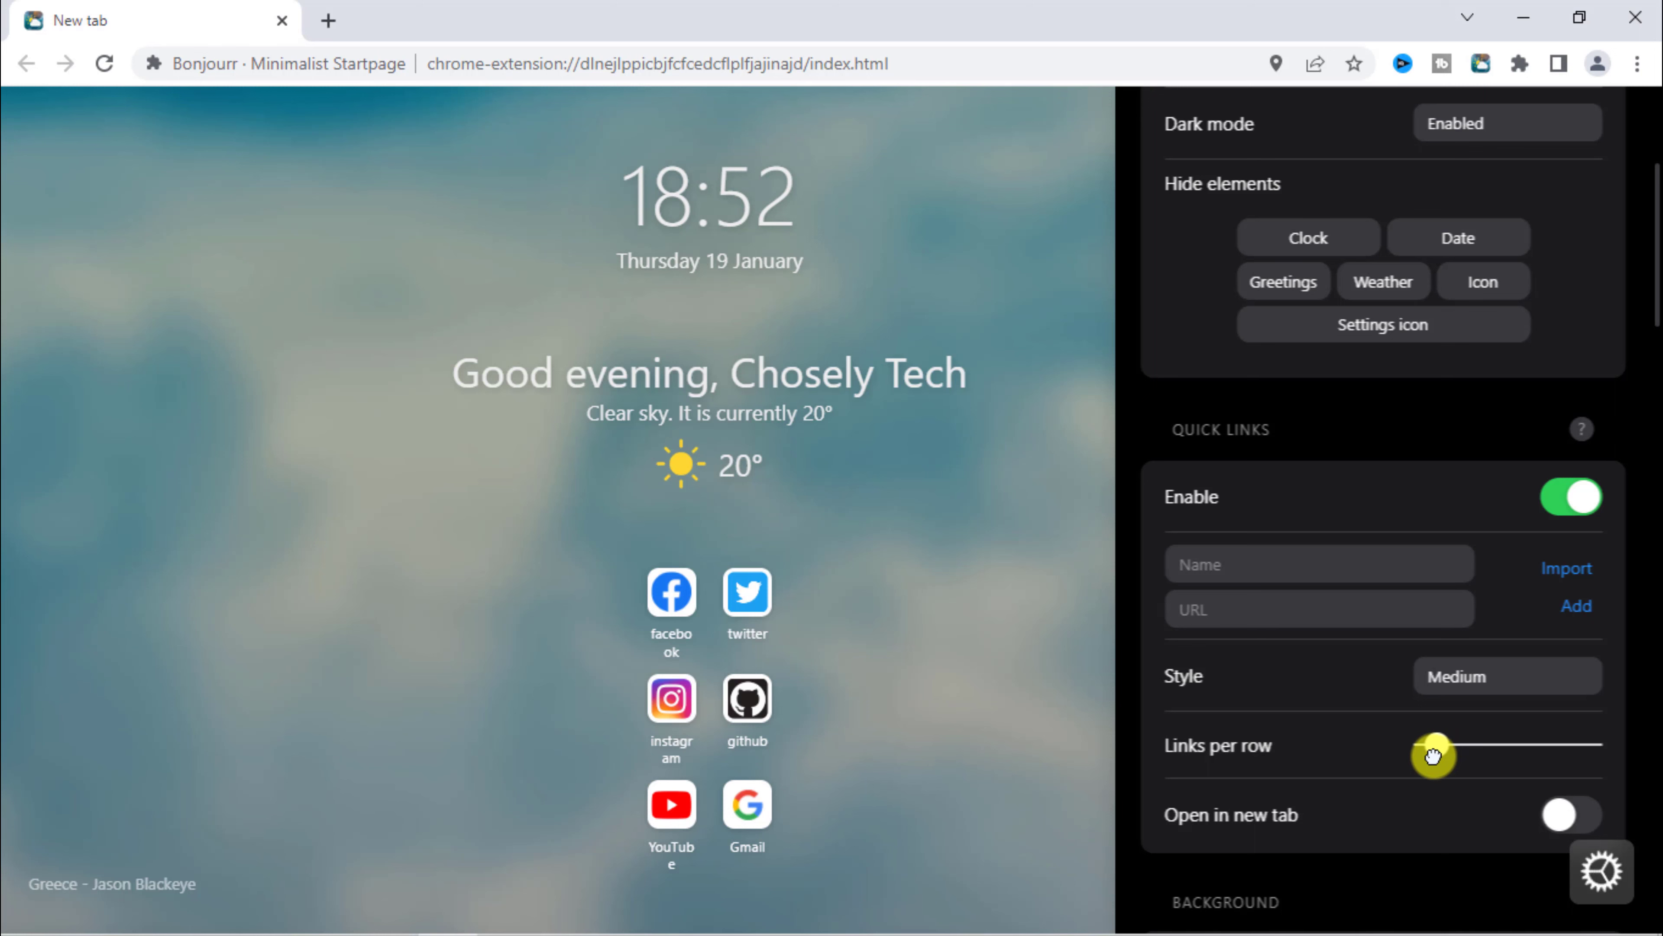
Show three quick links per row and make them open in a new tab, checking with the Facebook link
drag(1439, 755, 1445, 754)
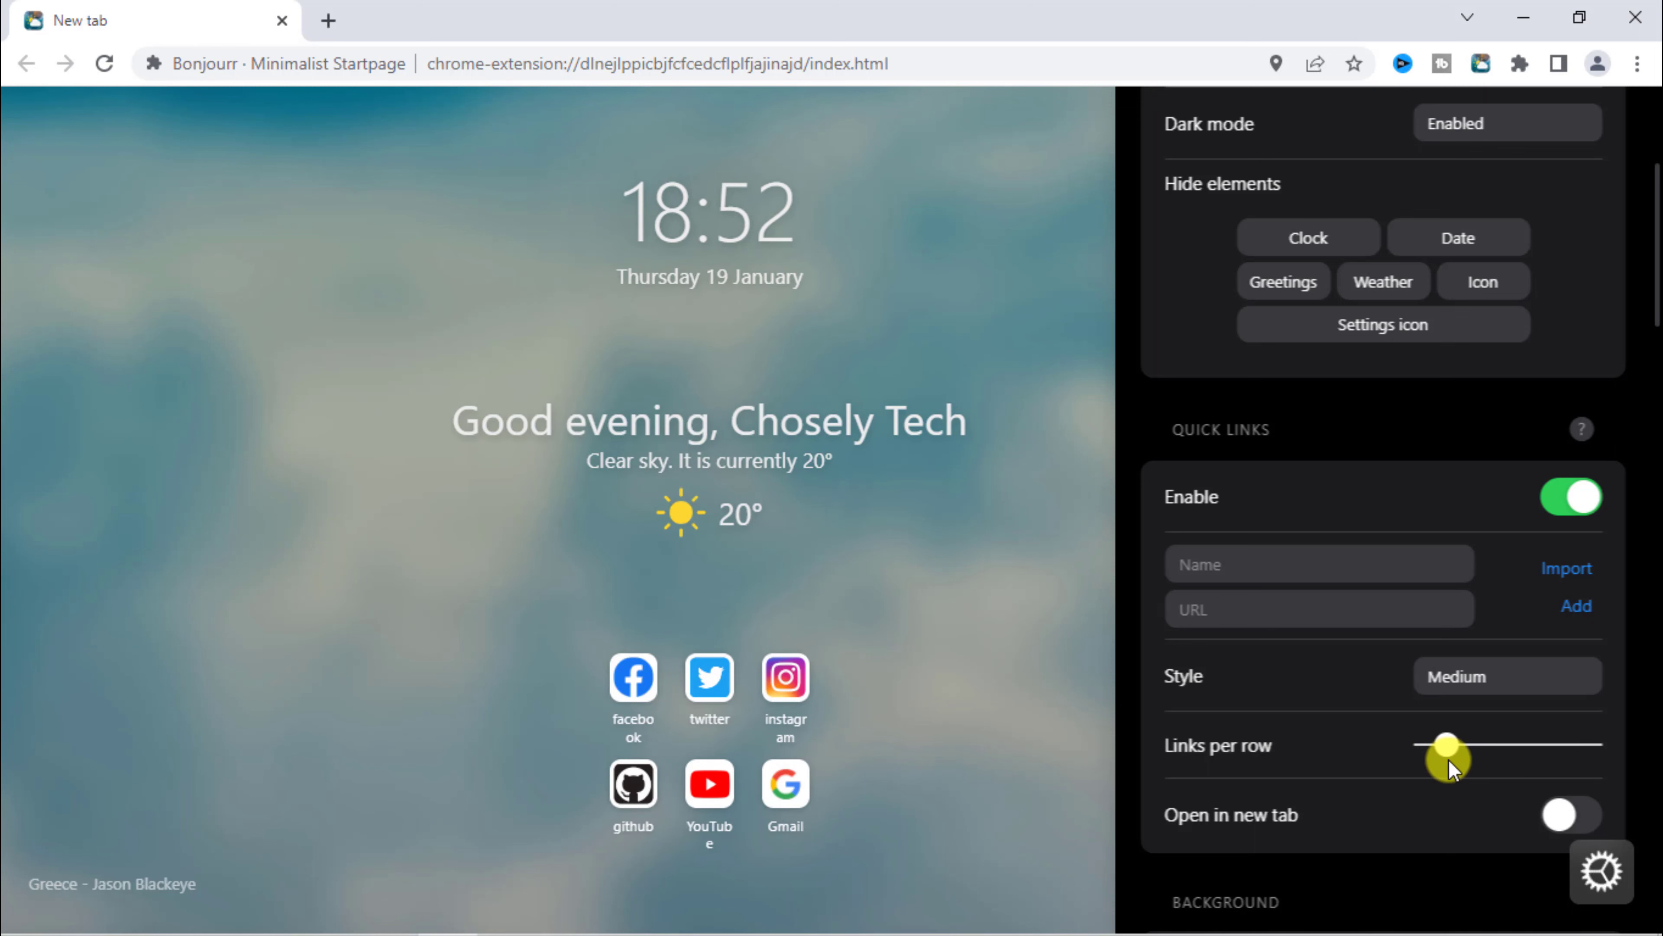
scroll(1451, 760, down, 2)
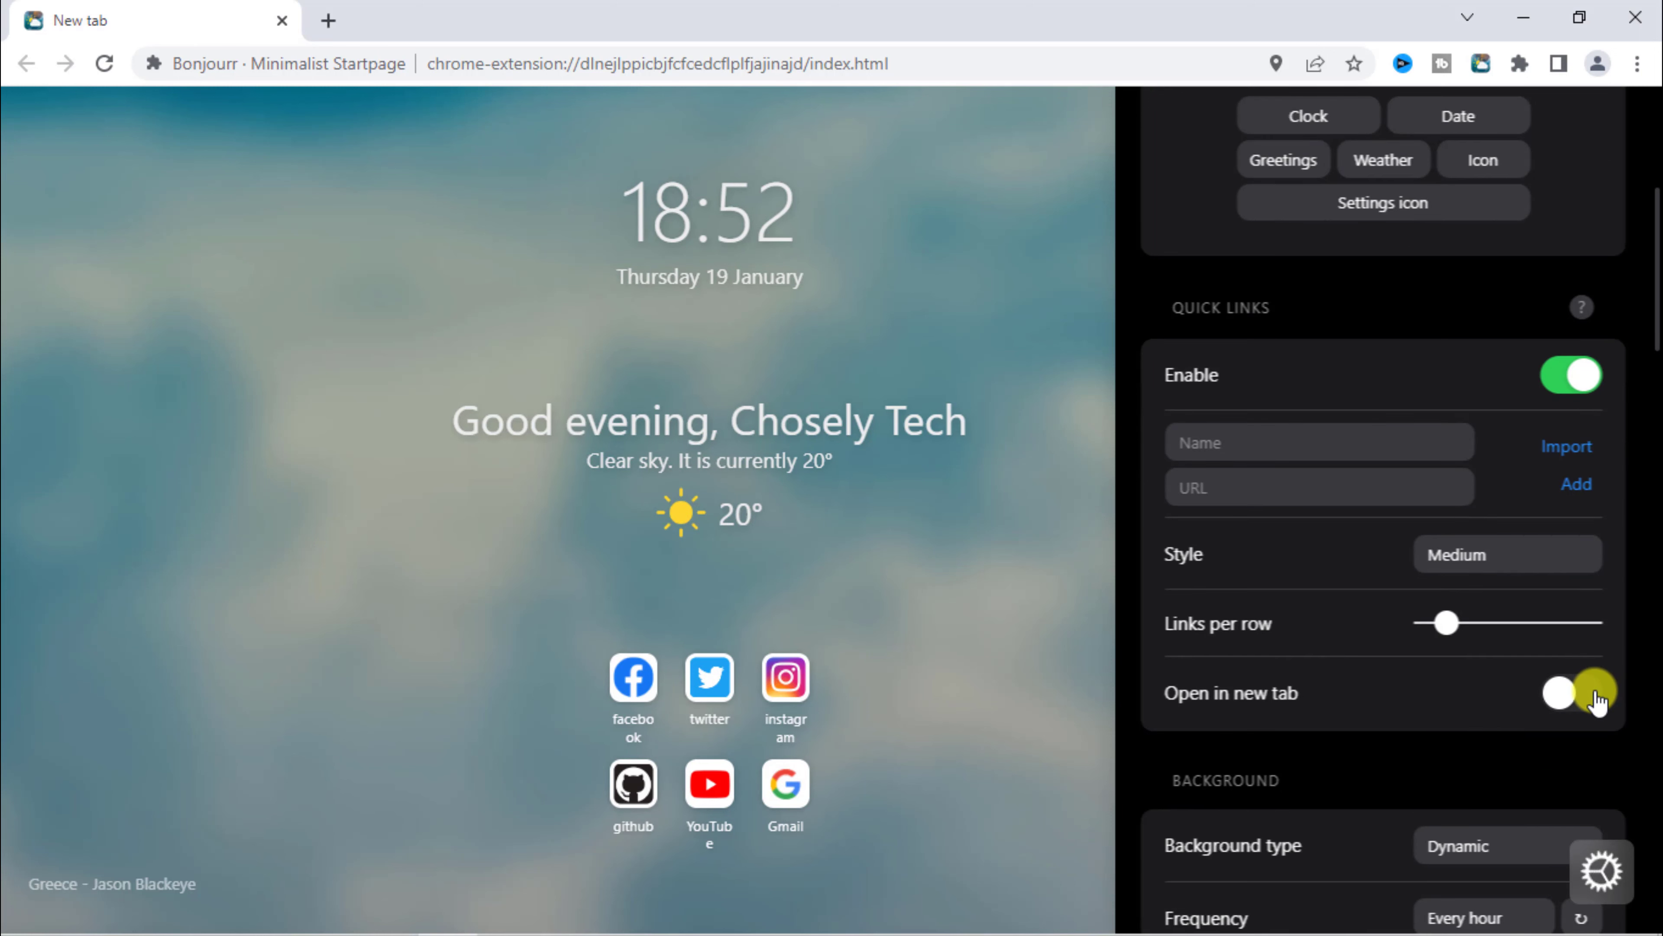
click(651, 688)
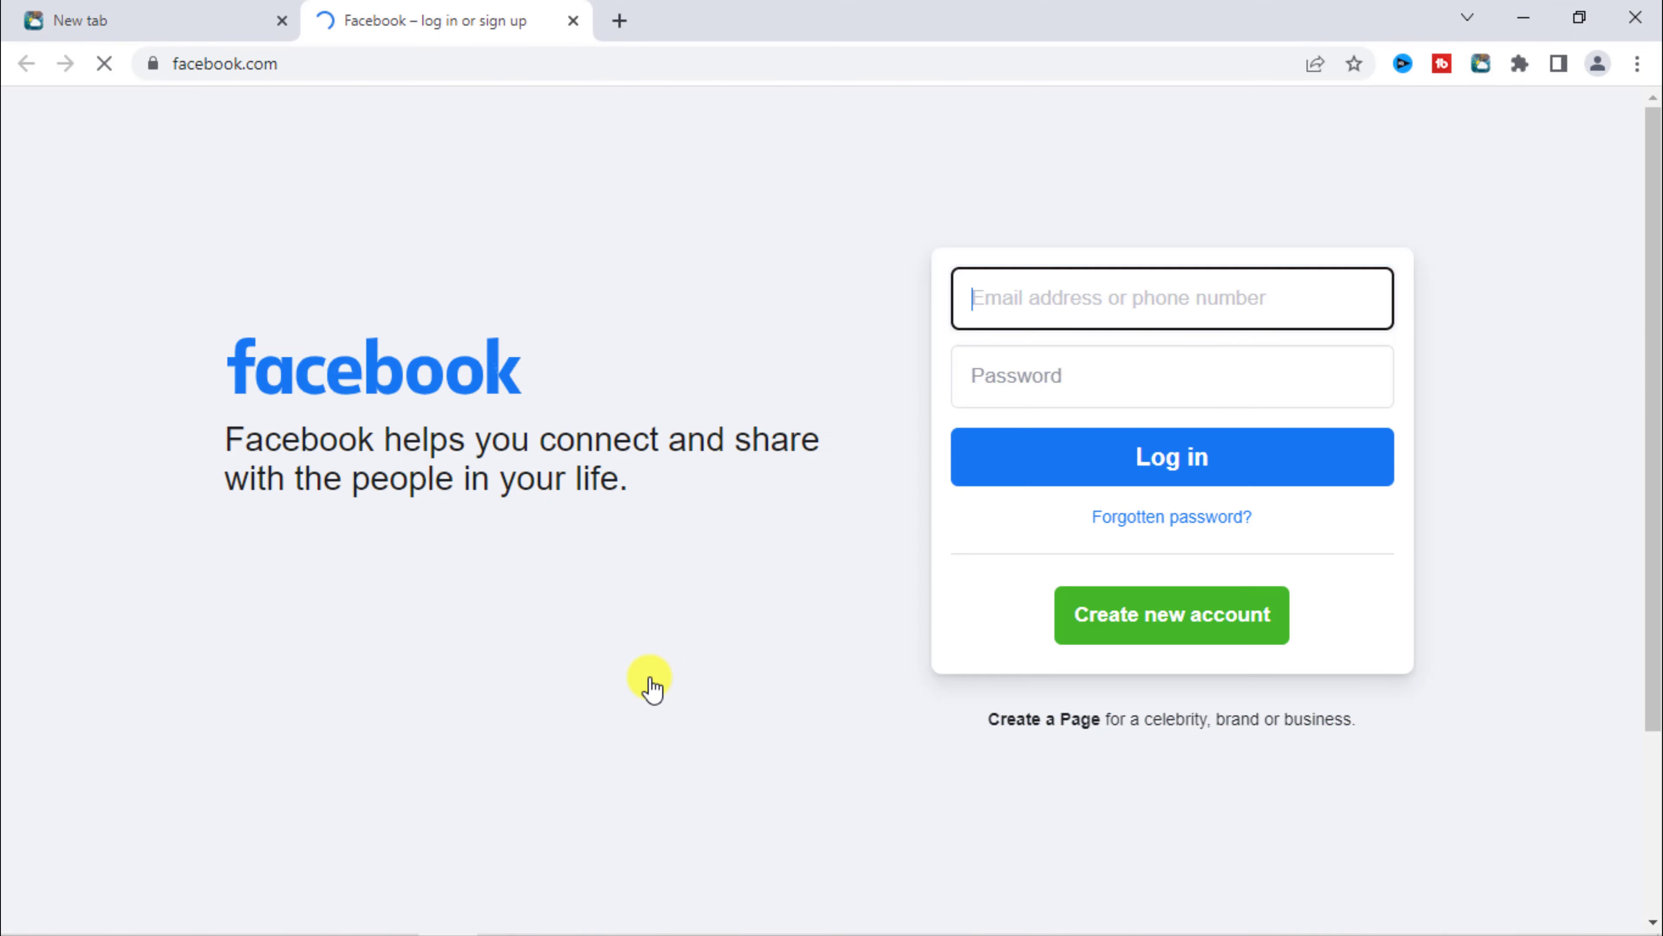
click(573, 20)
Set the background type to Custom and upload wolf-scary-gradient-dark-background-3840x2160-4779 from the Desktop
scroll(1468, 694, down, 4)
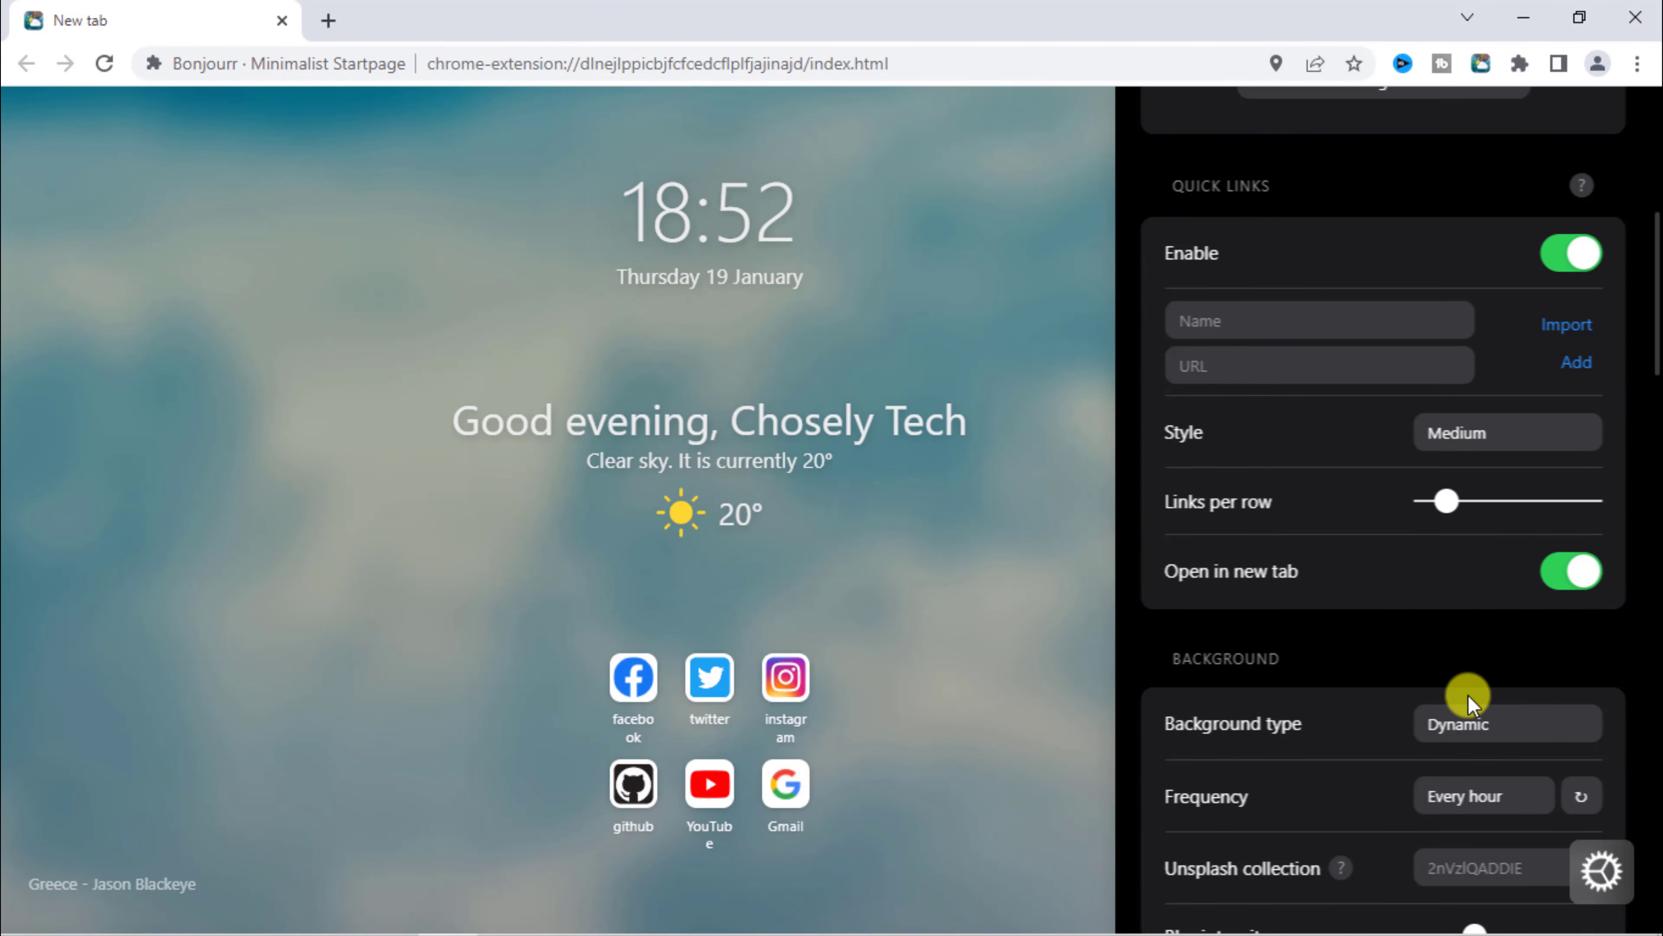
click(1499, 612)
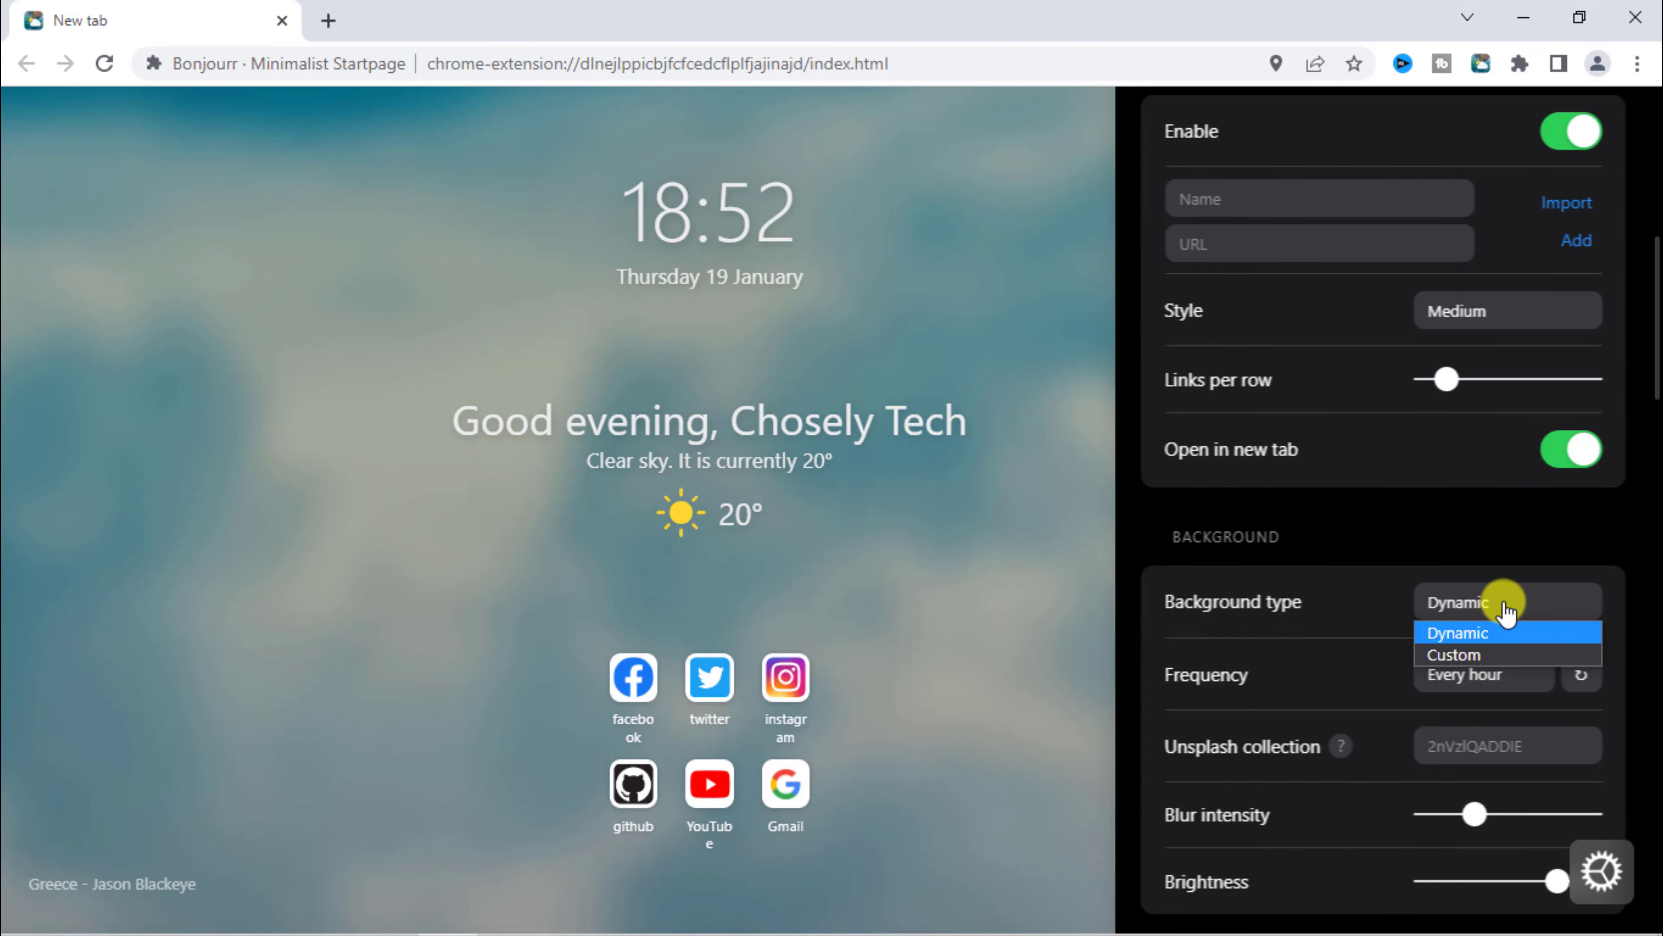
click(1473, 655)
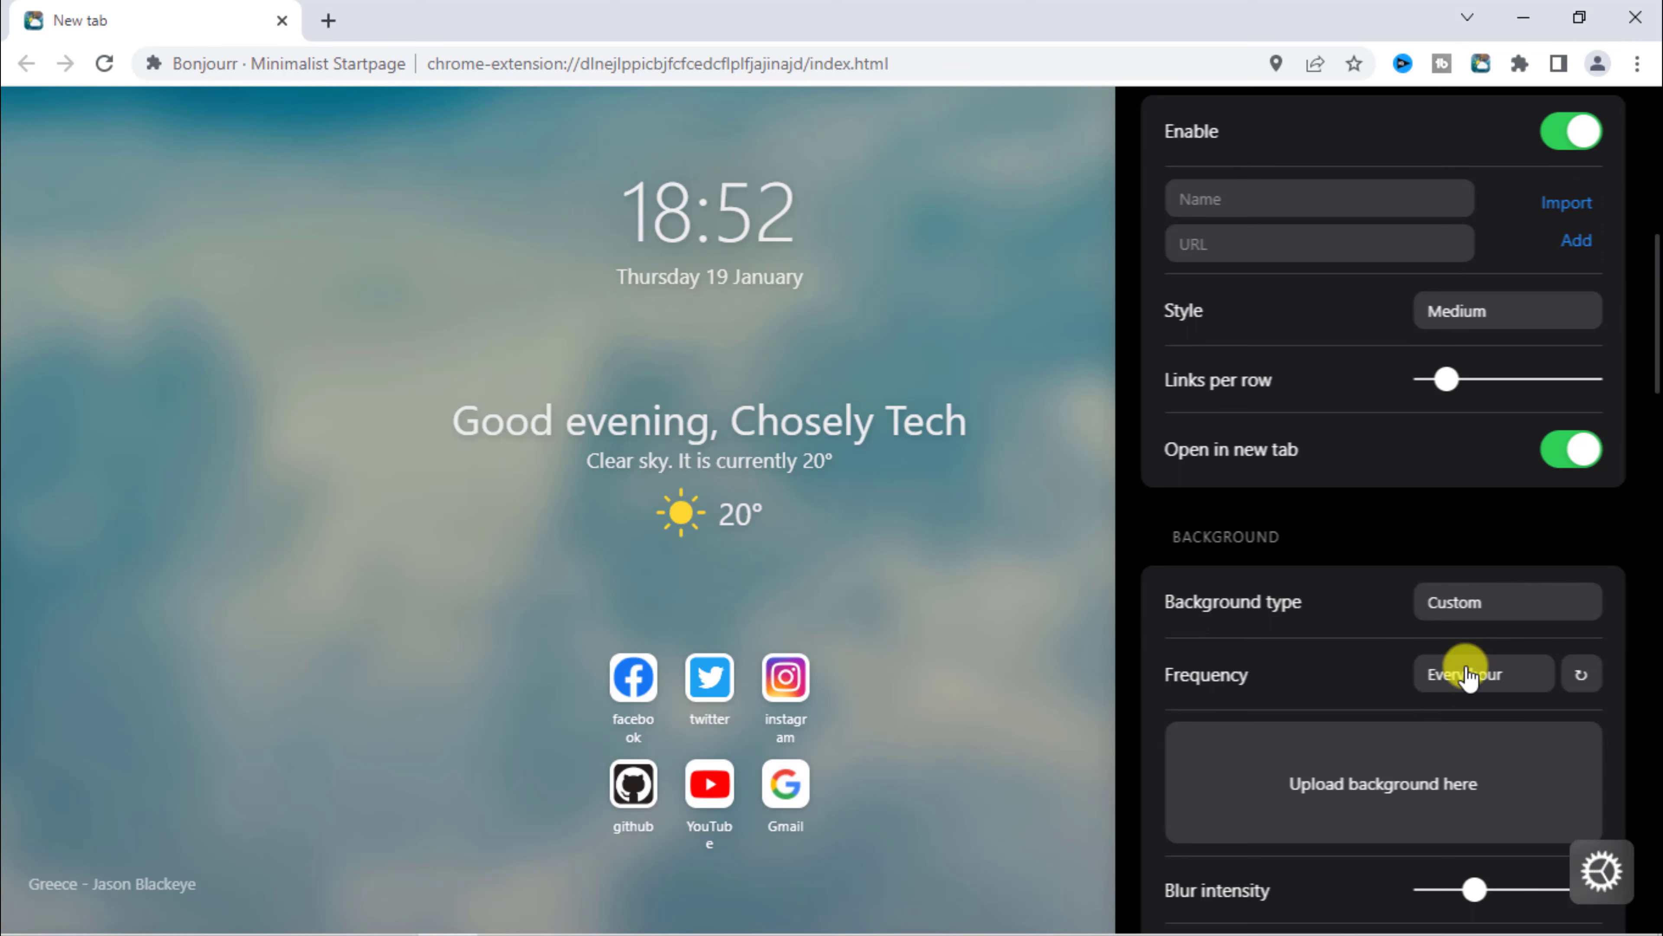
scroll(1385, 777, down, 2)
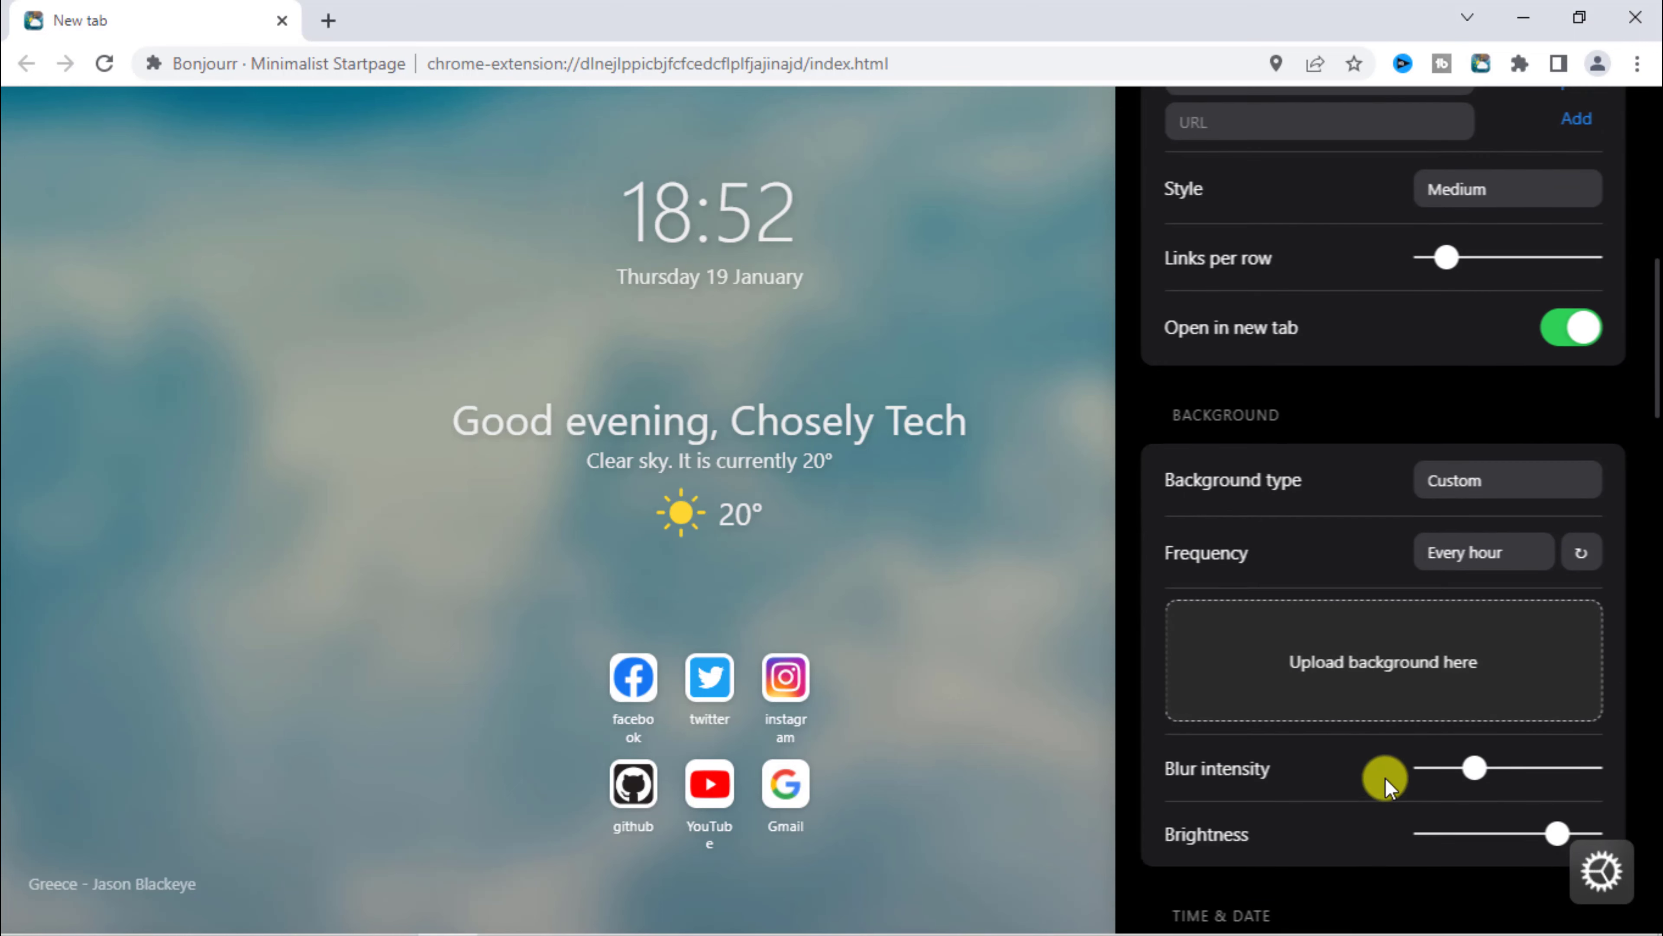
click(1385, 685)
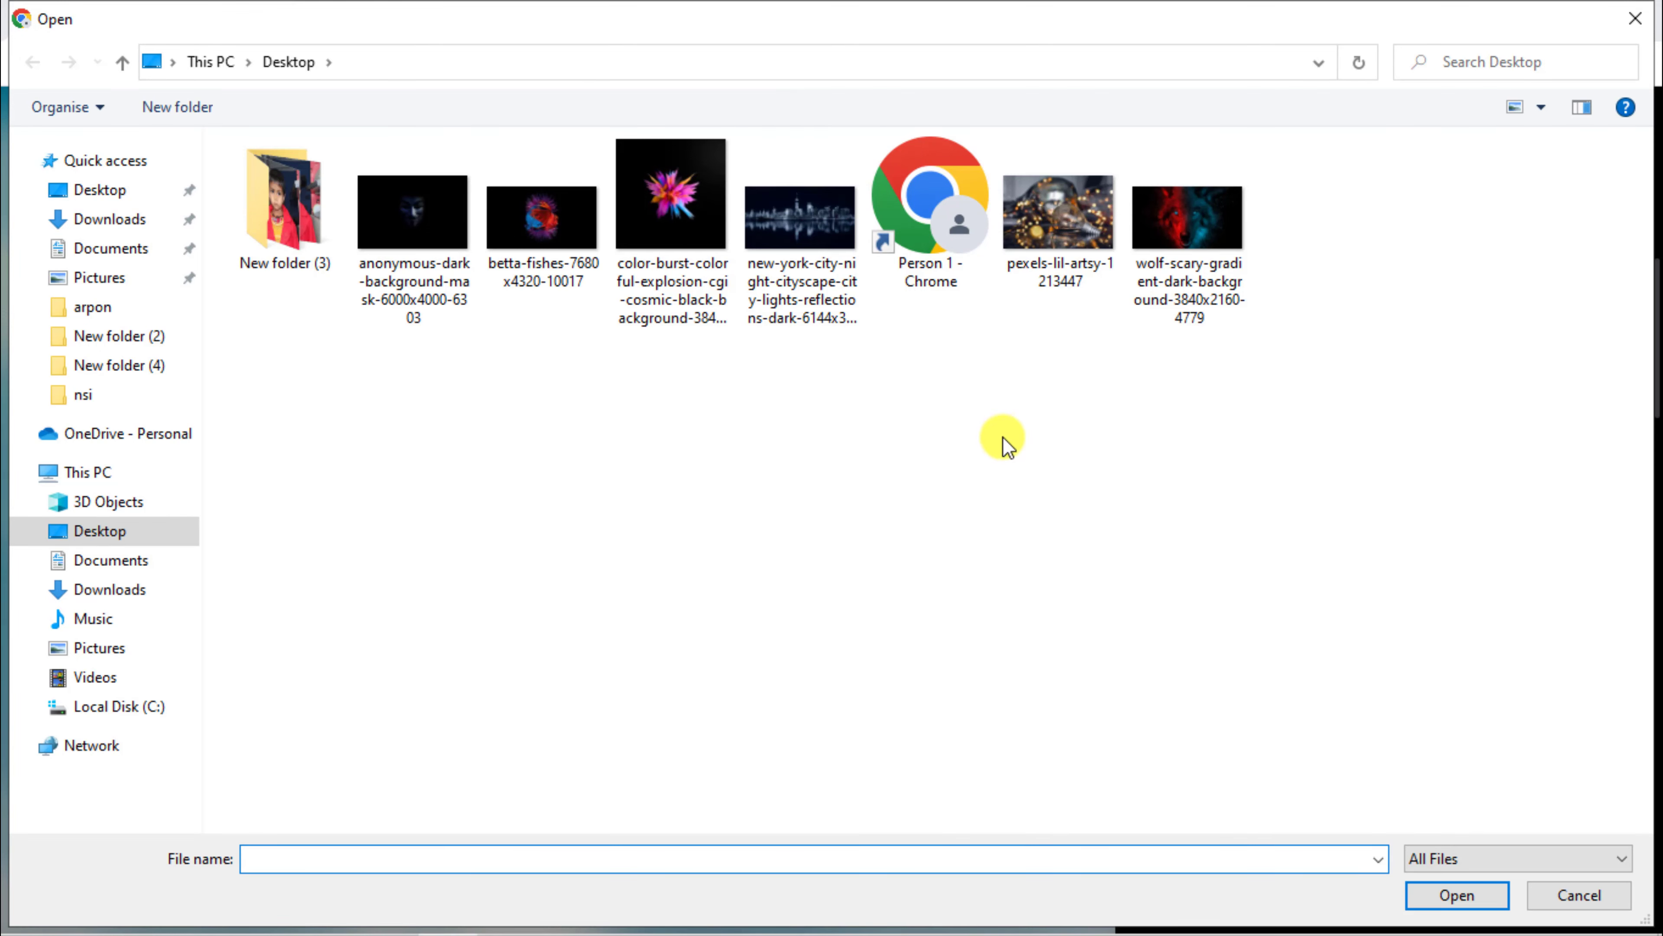
click(1176, 233)
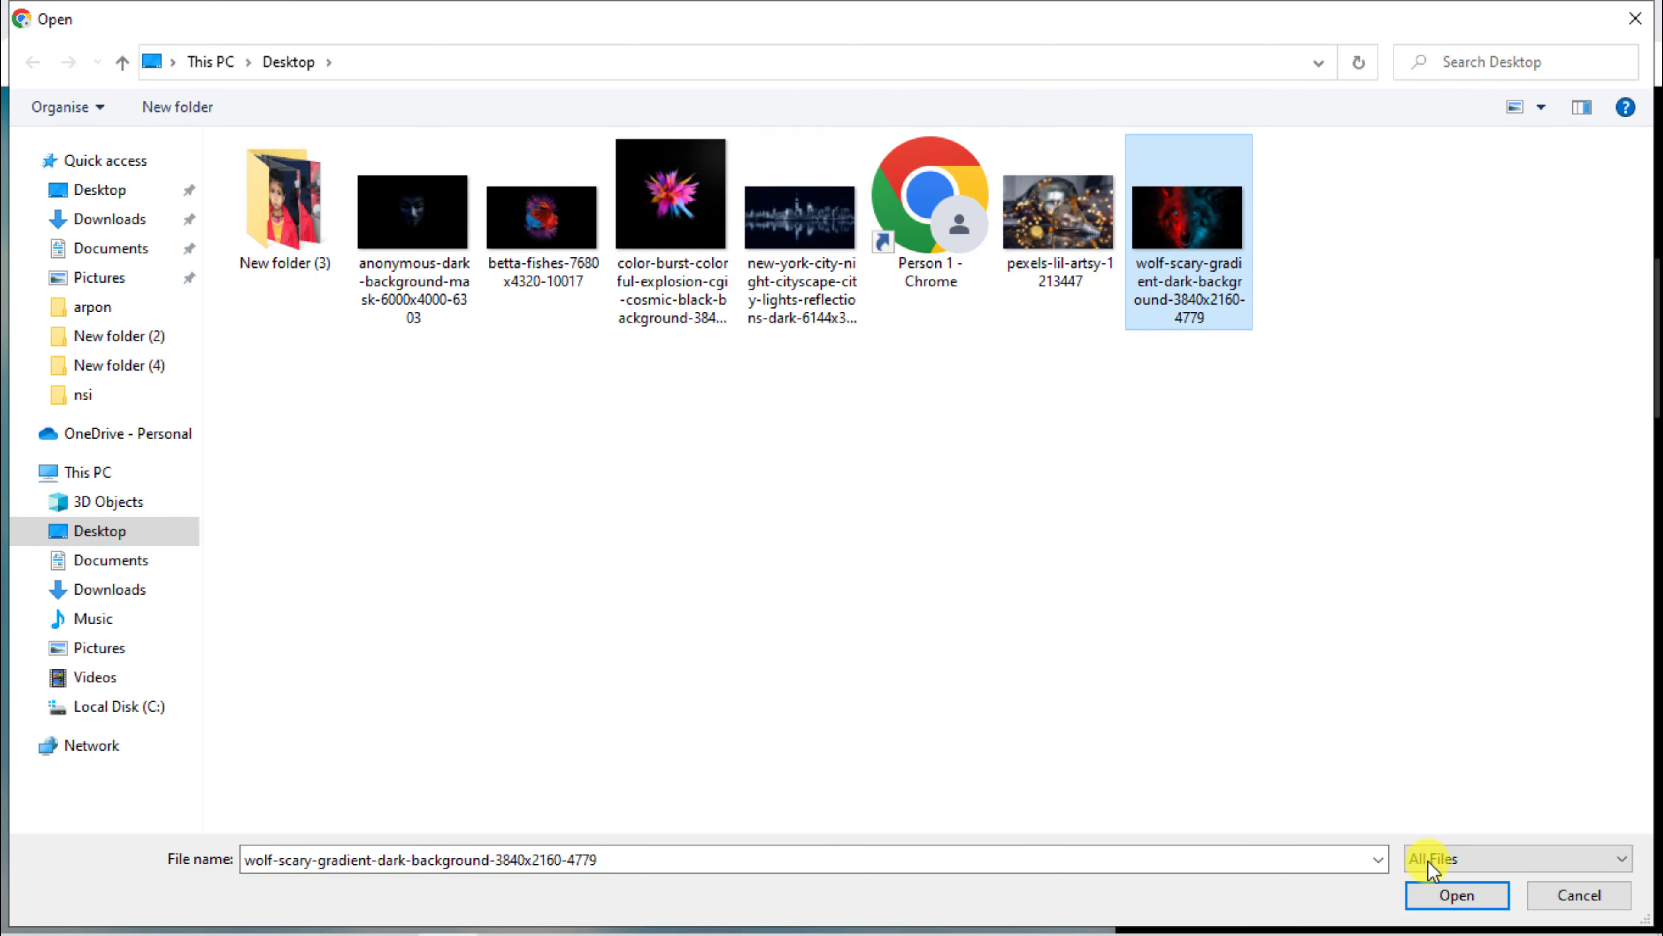
click(1444, 893)
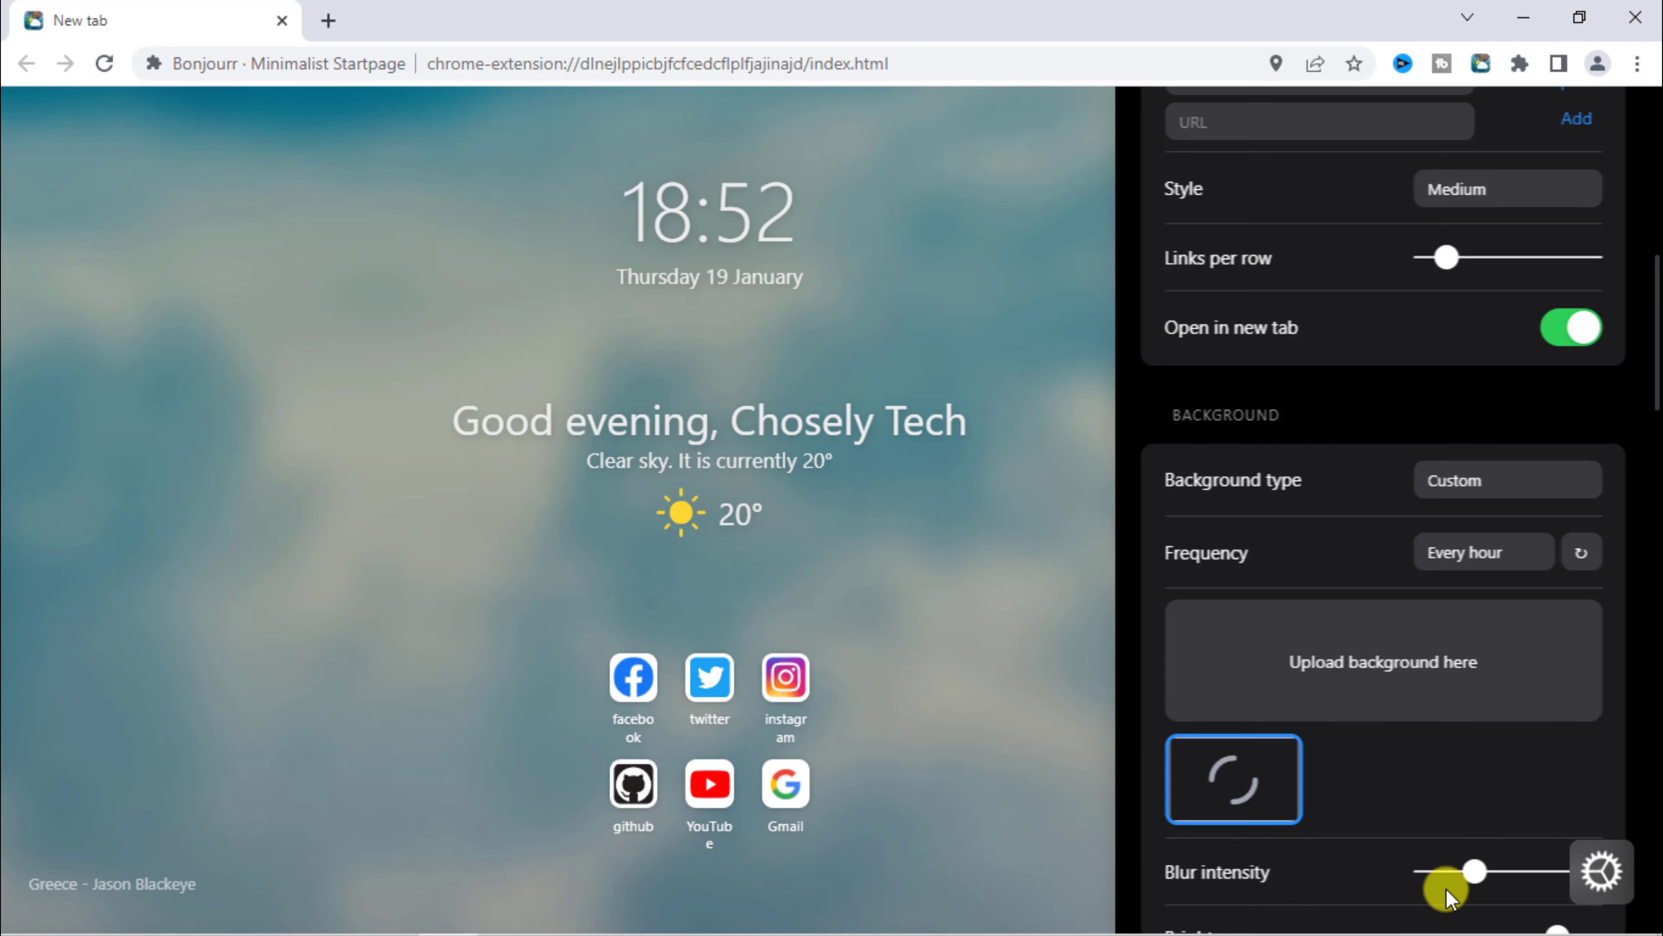
Reduce the background's blur intensity to the minimum and lower its brightness slightly
scroll(1389, 655, down, 2)
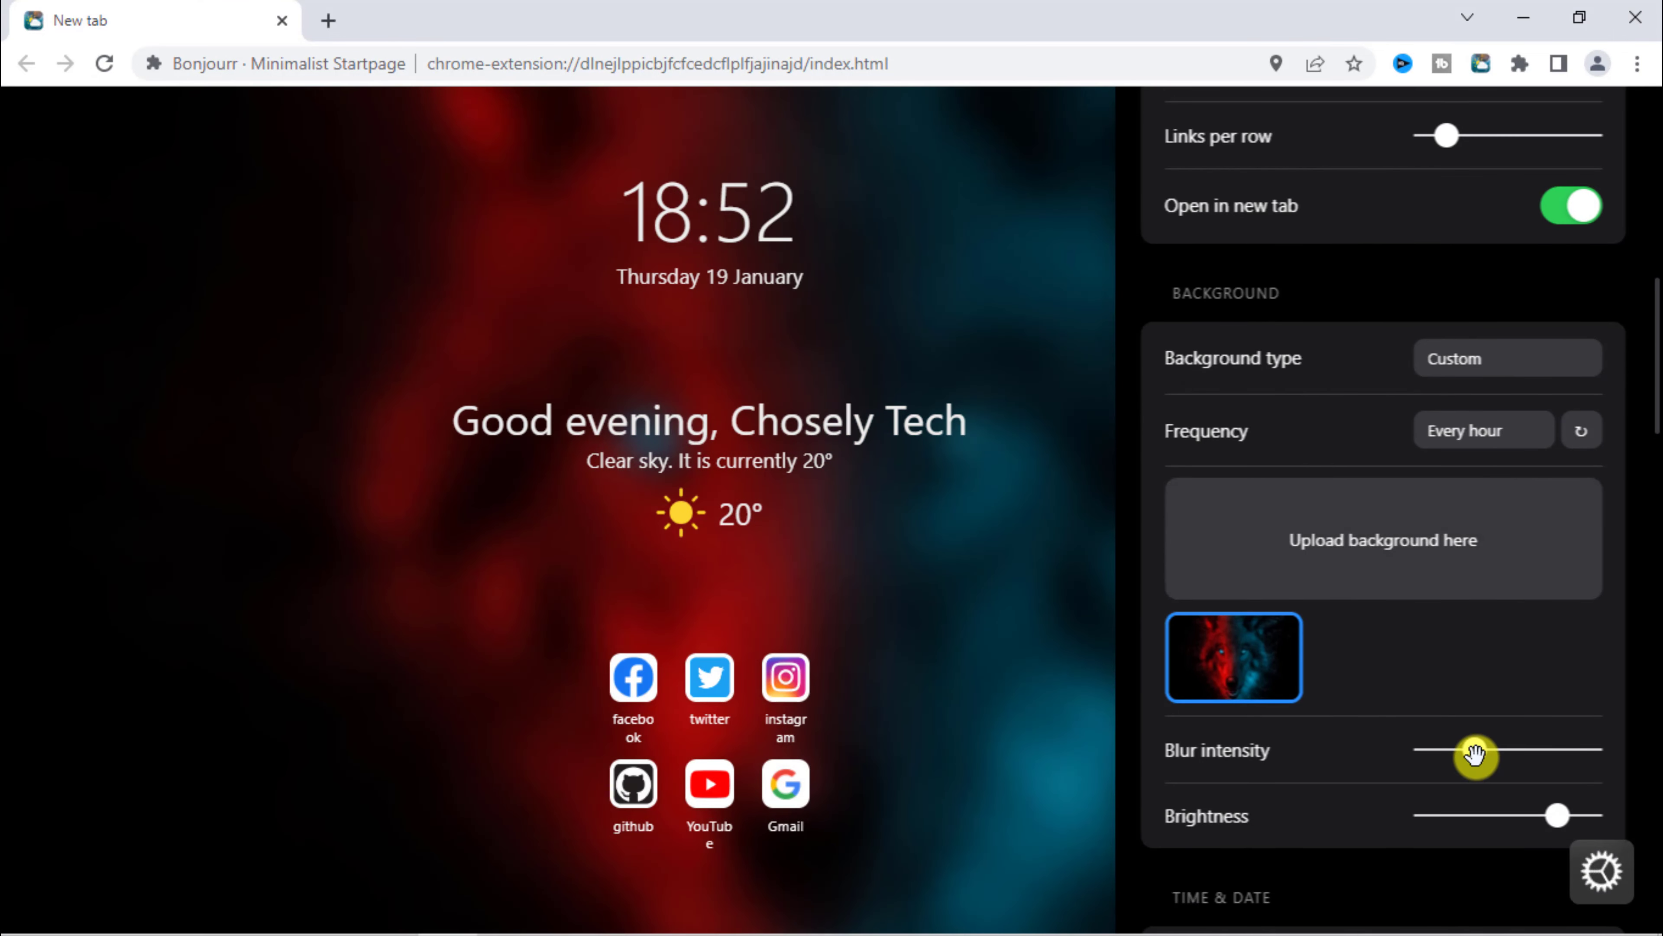
drag(1476, 754, 1418, 760)
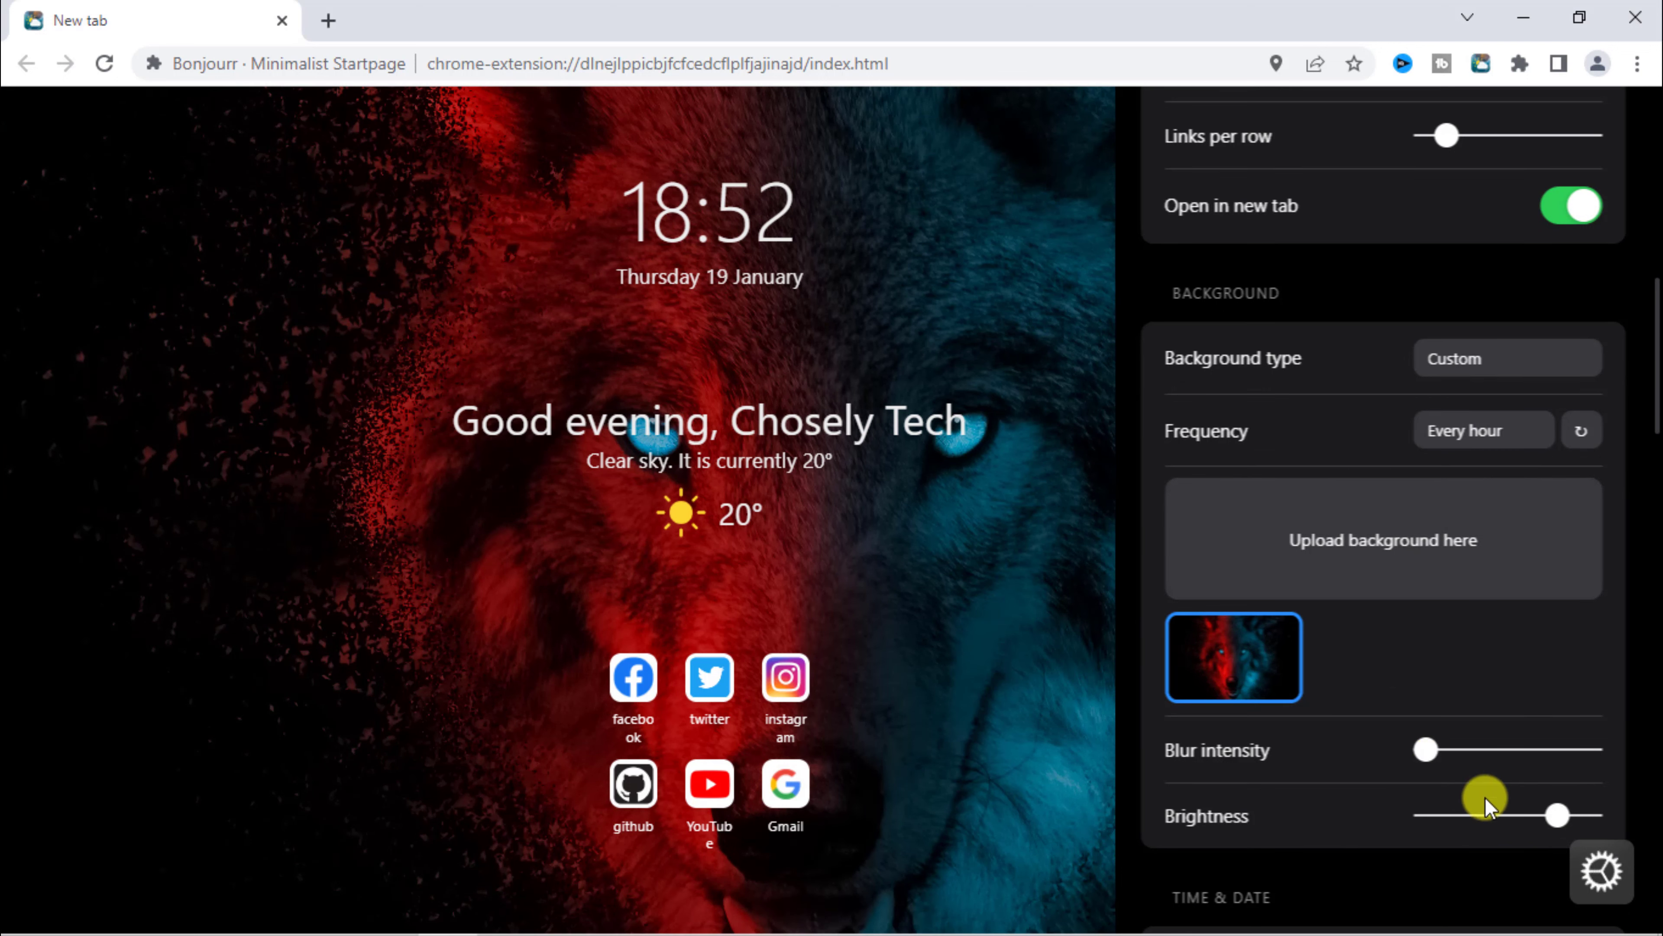
drag(1559, 820, 1521, 831)
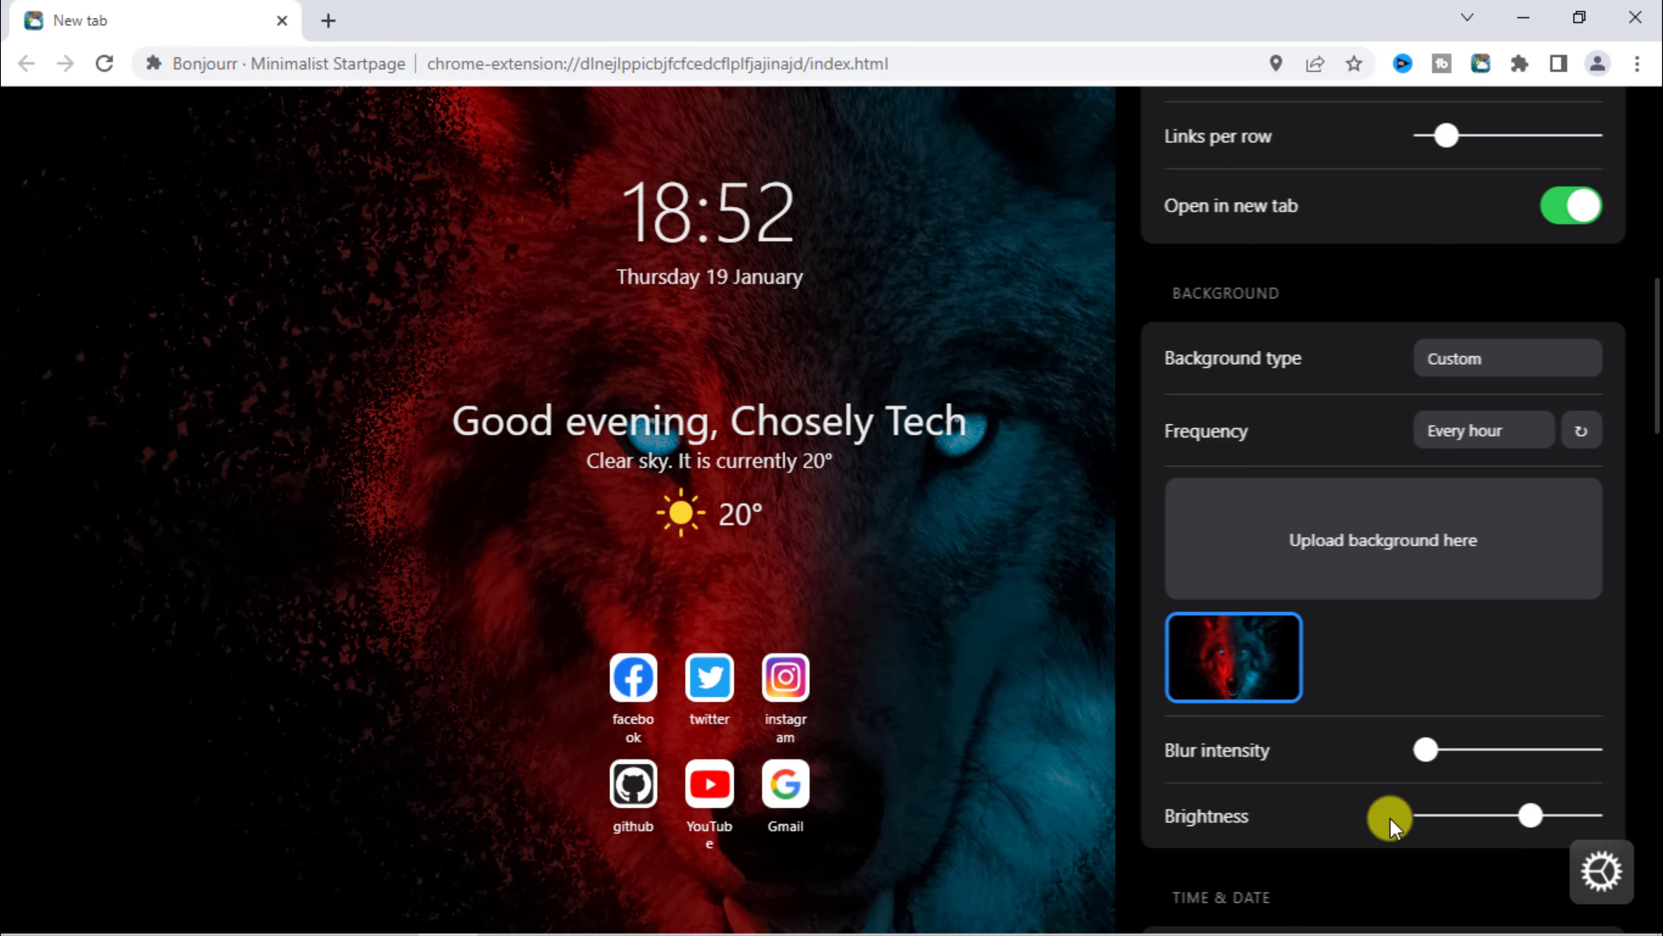
Switch the clock to the analog display in the time and date settings
scroll(1350, 770, down, 7)
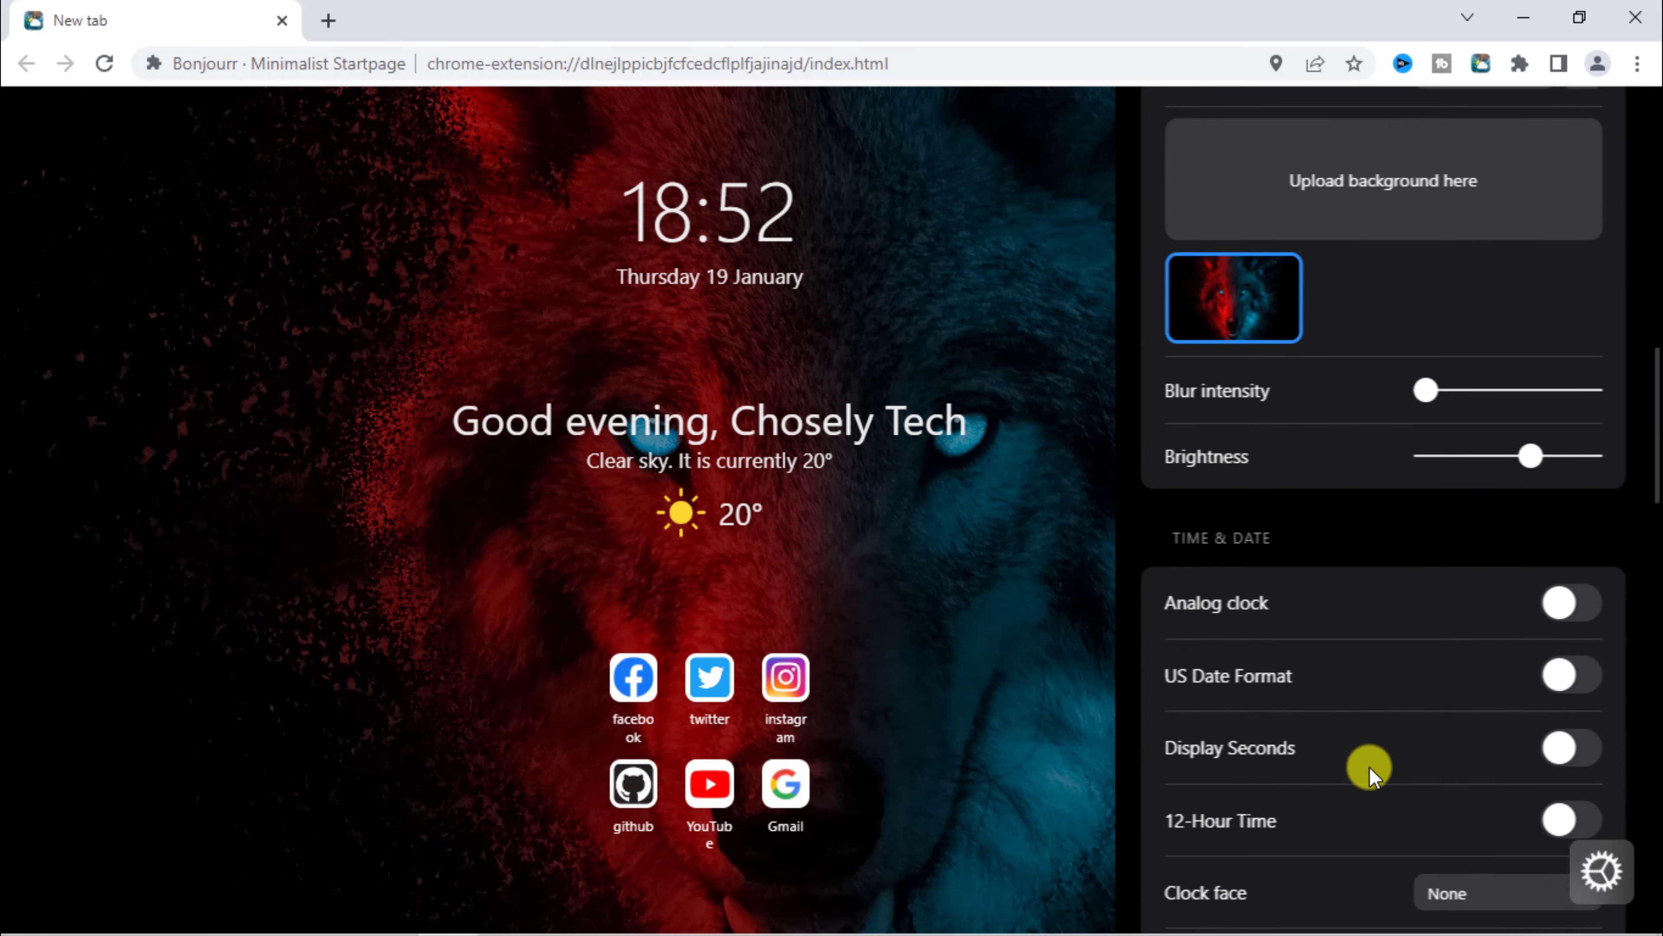
click(1585, 474)
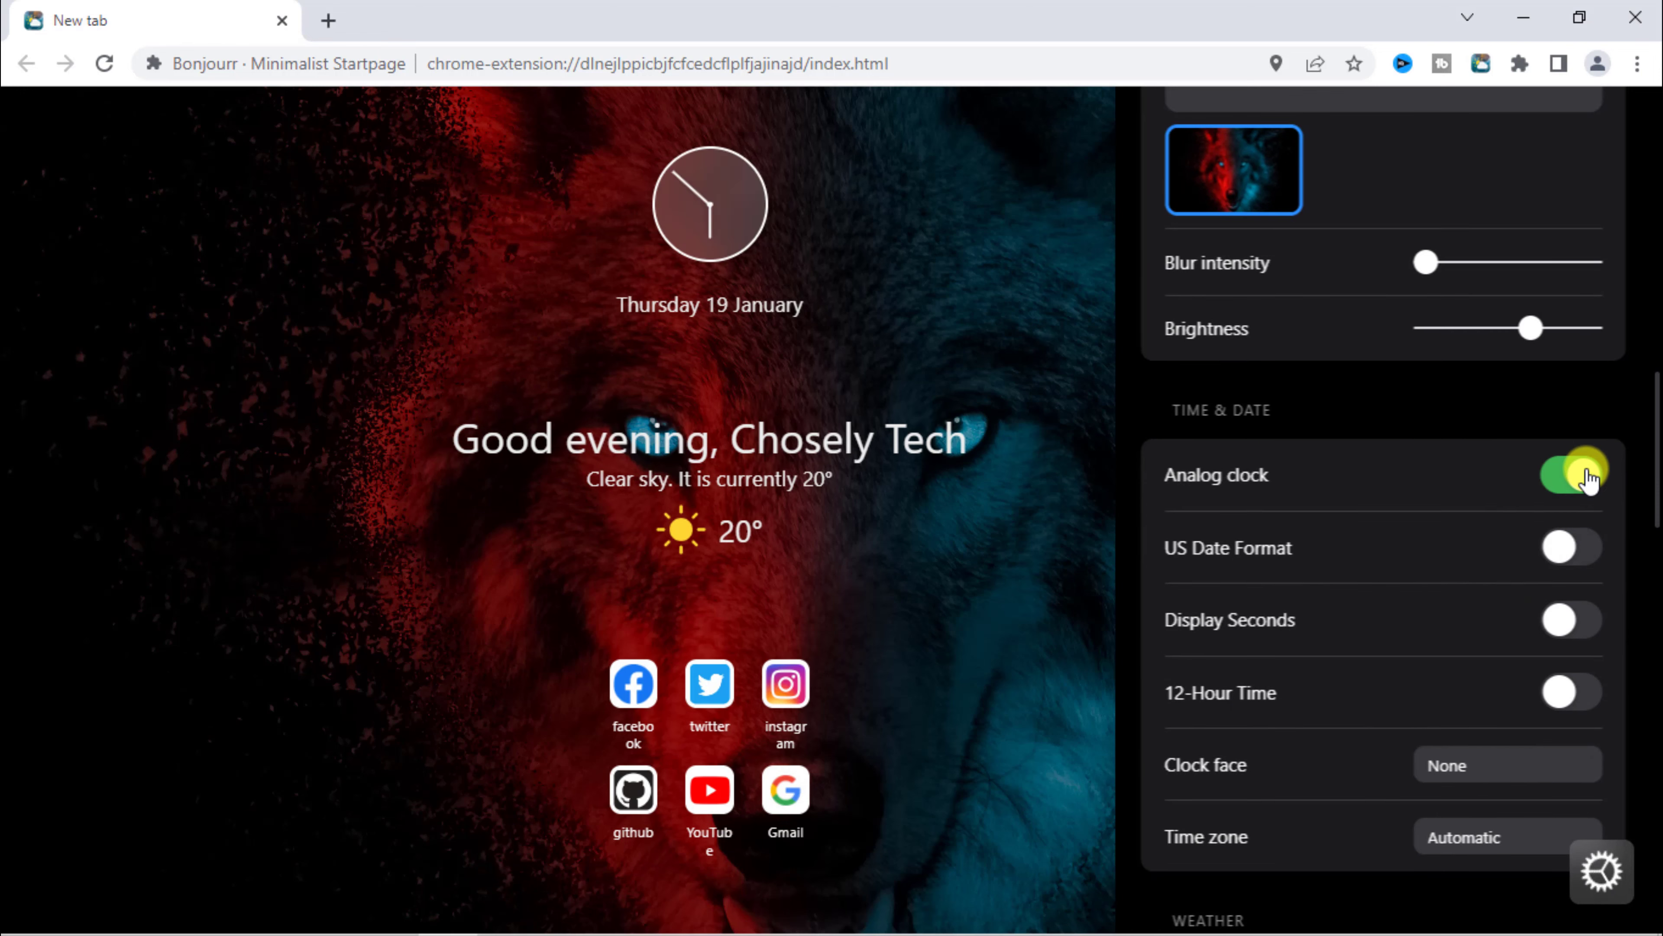
click(1585, 475)
click(1585, 474)
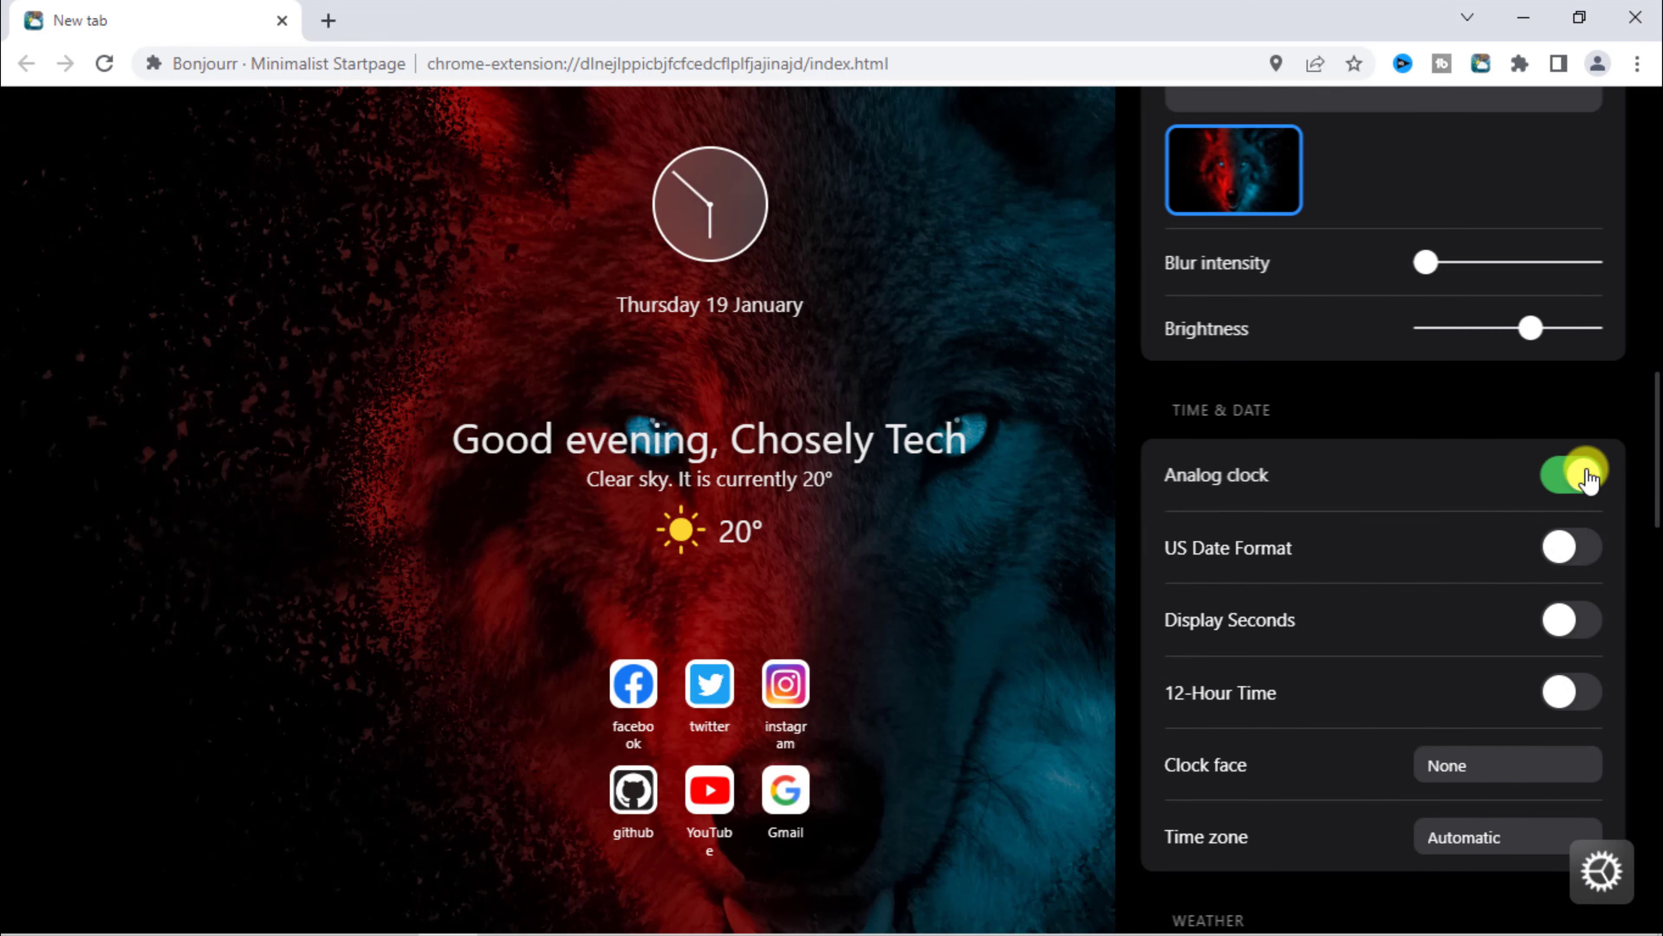
Enable the US date format, the display of seconds and 12-hour time
click(1578, 549)
click(1568, 622)
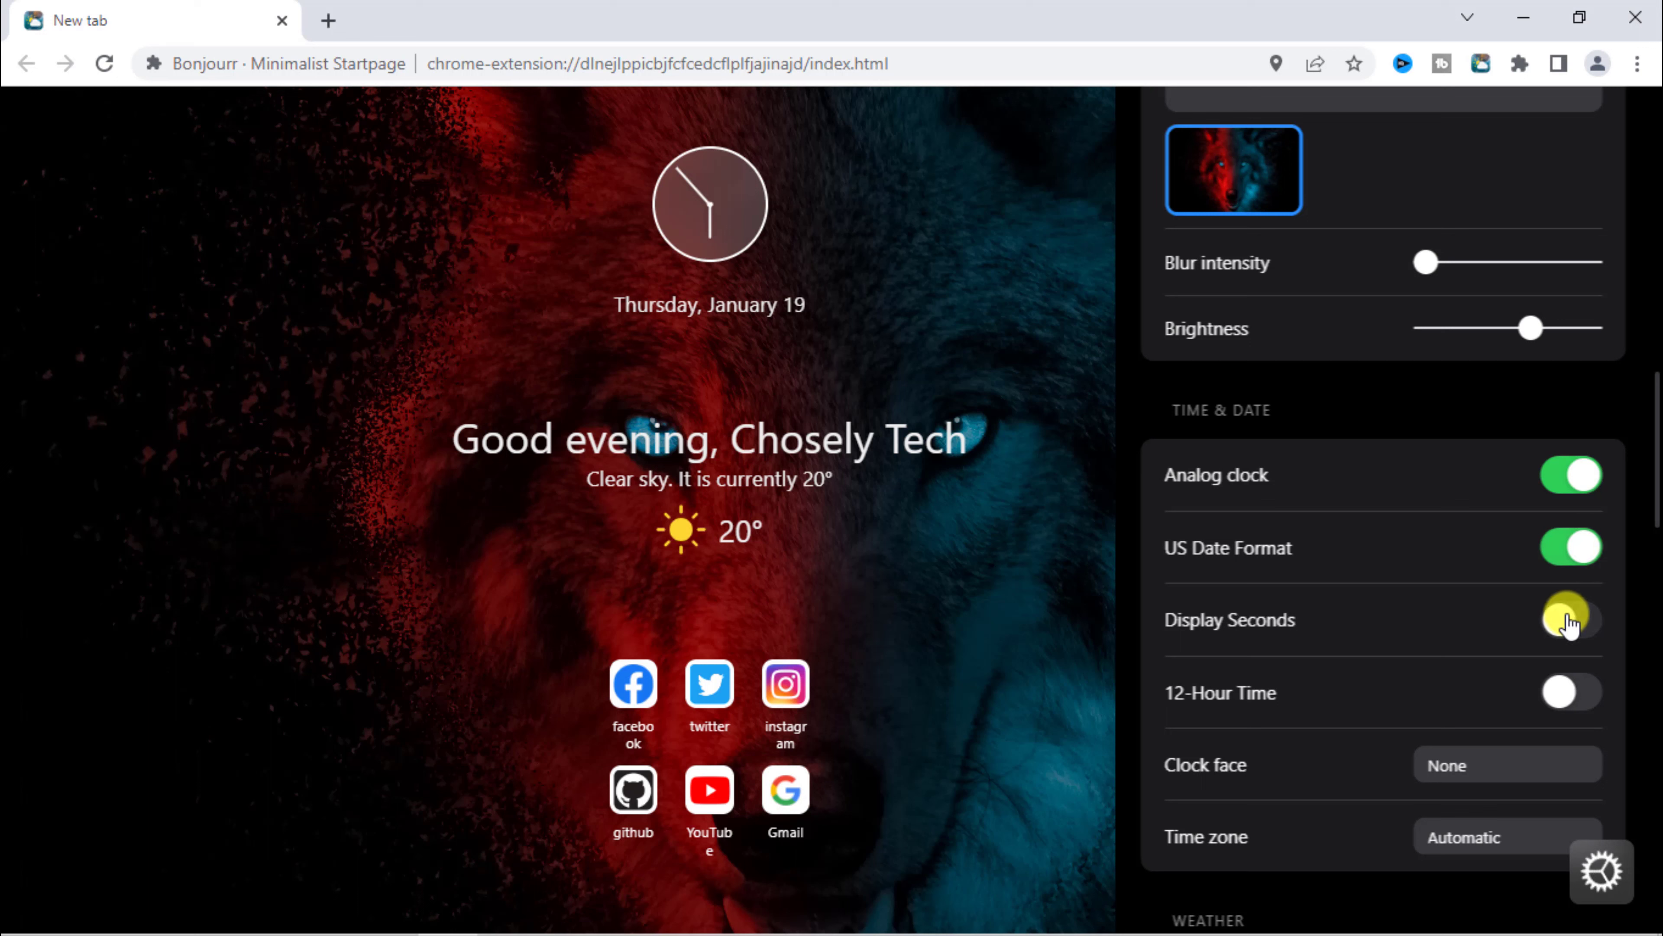
click(1582, 626)
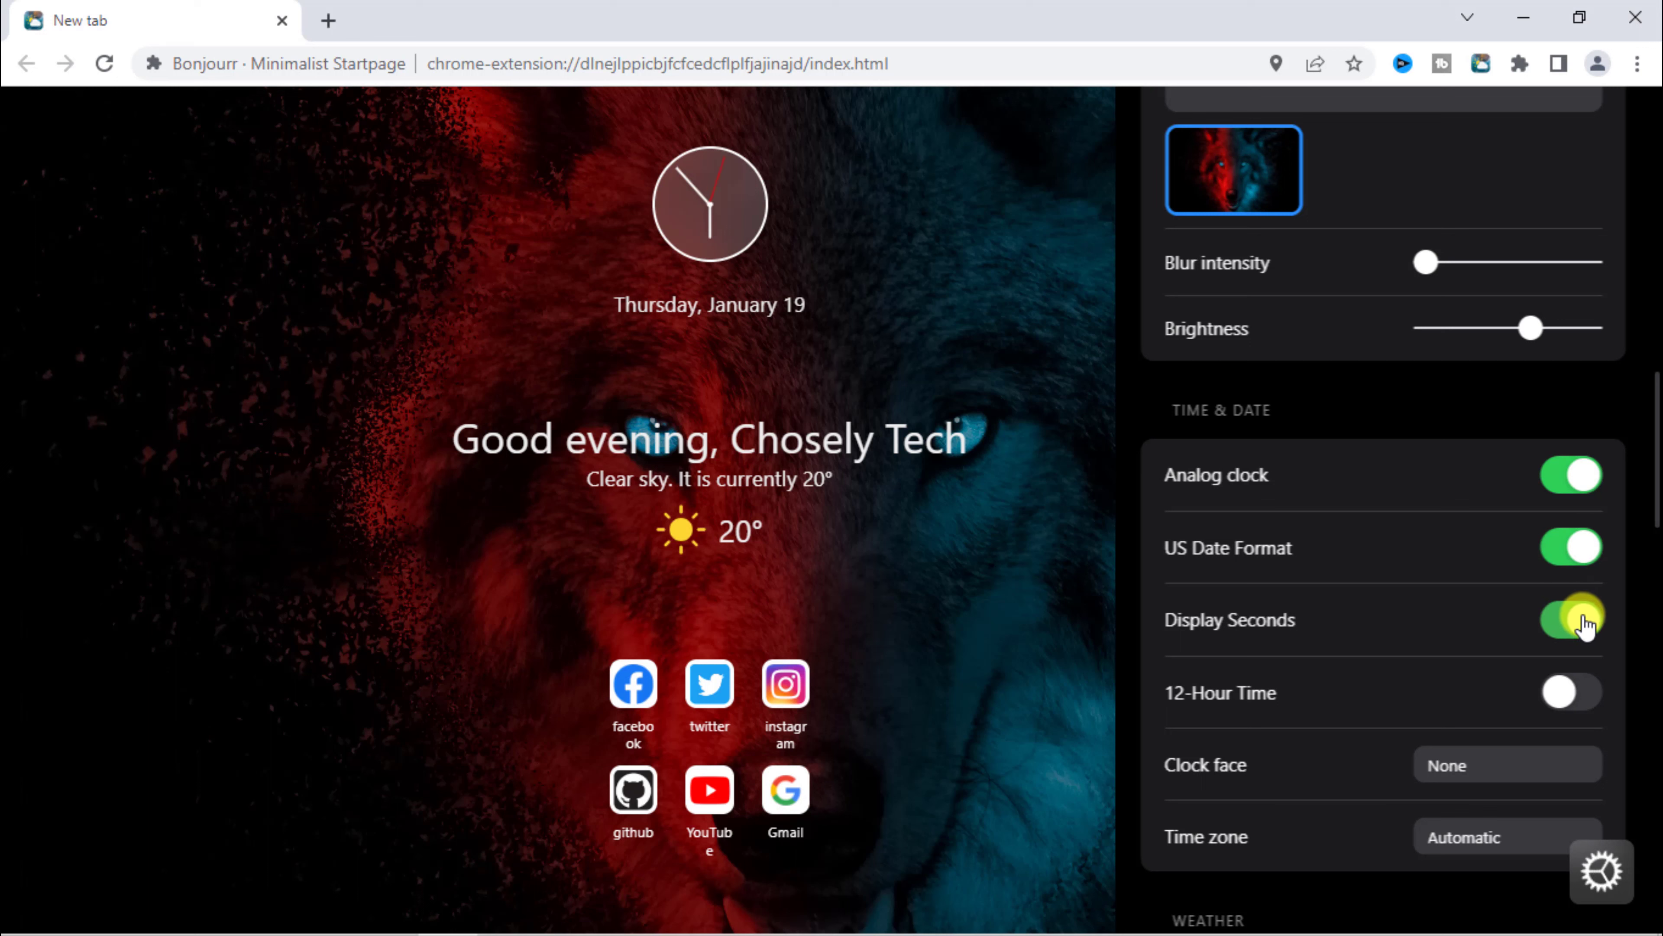
click(1584, 689)
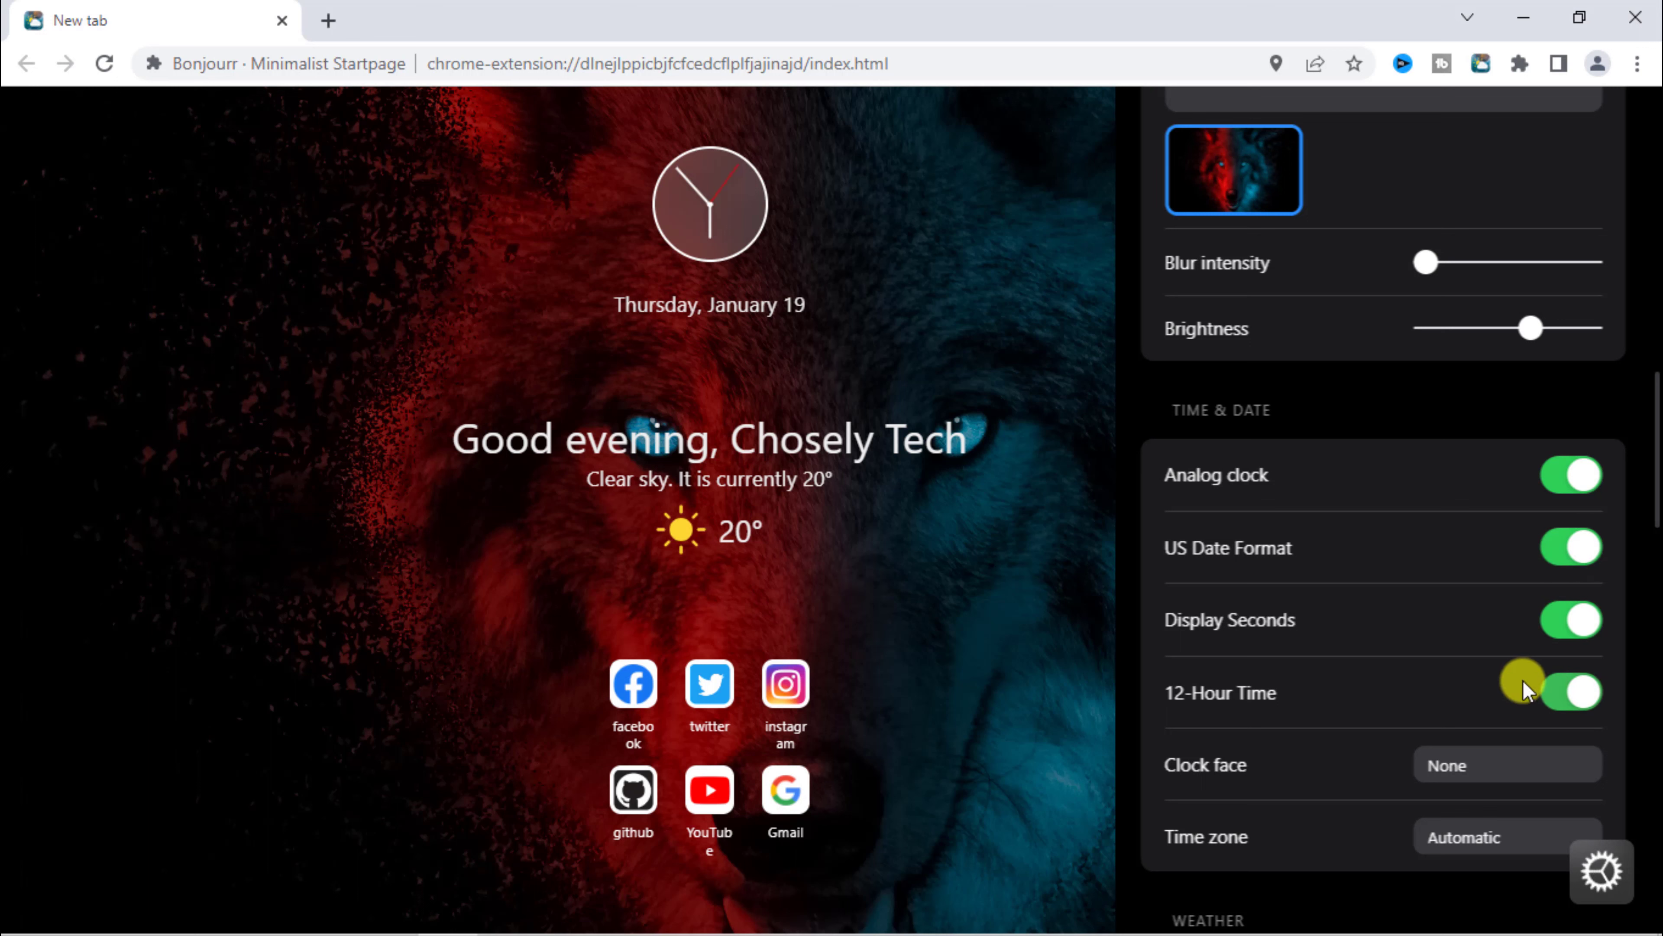
Try the Numbers, Romans and Marks clock faces, resetting the face to None and turning the analog clock off
click(1473, 769)
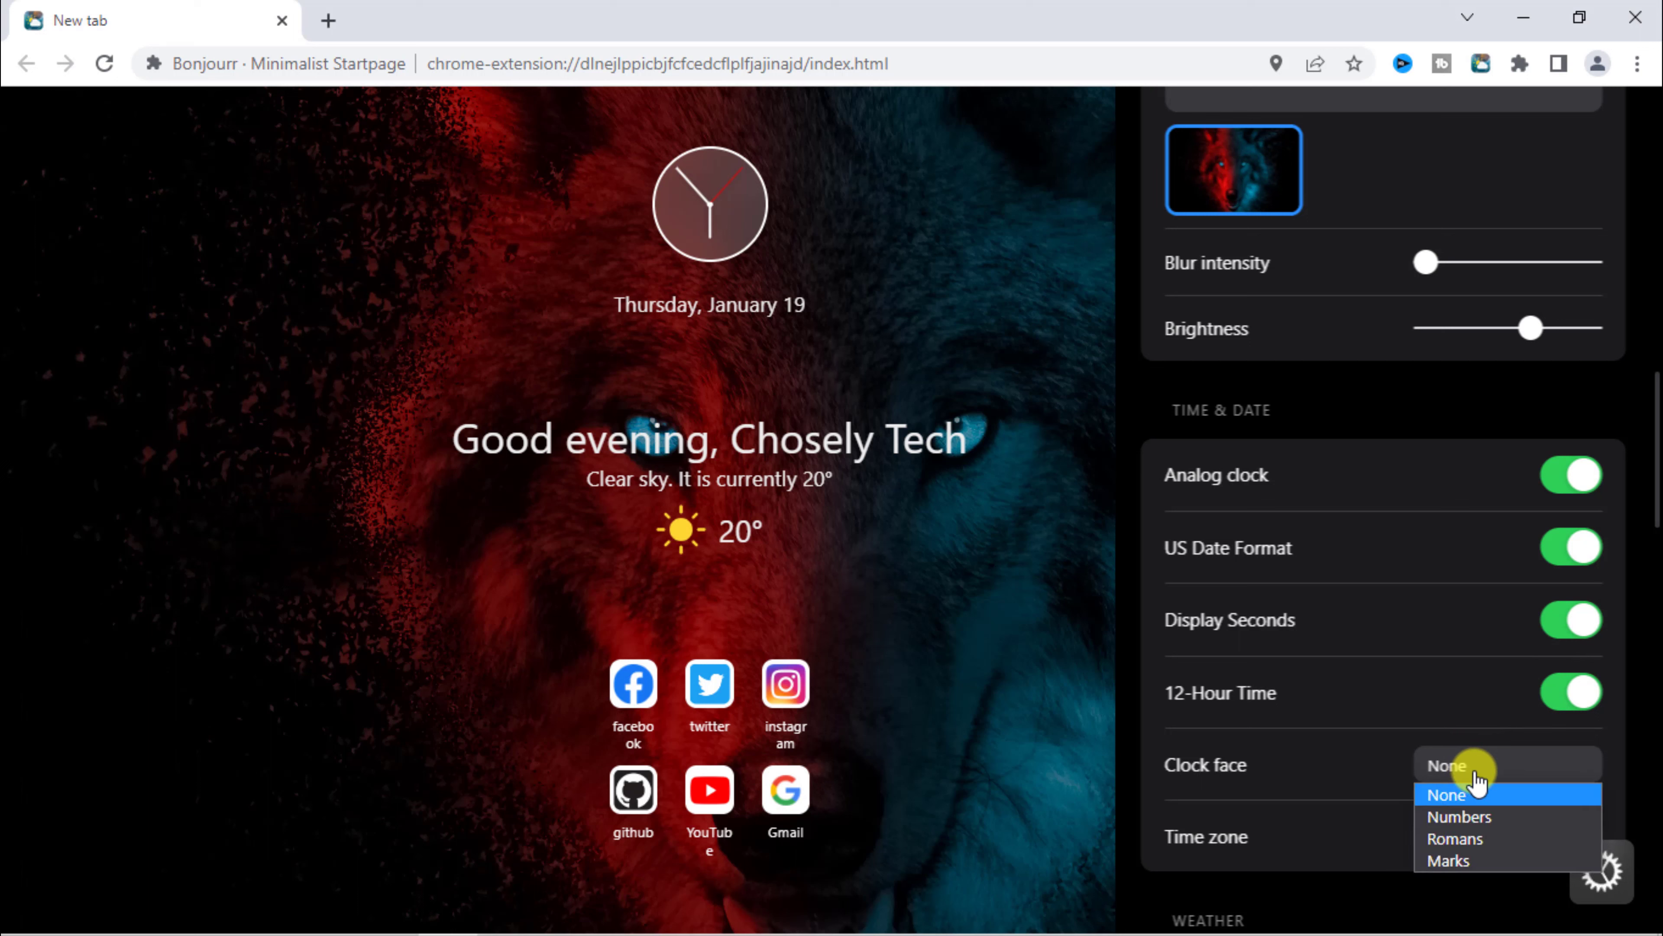
click(1470, 817)
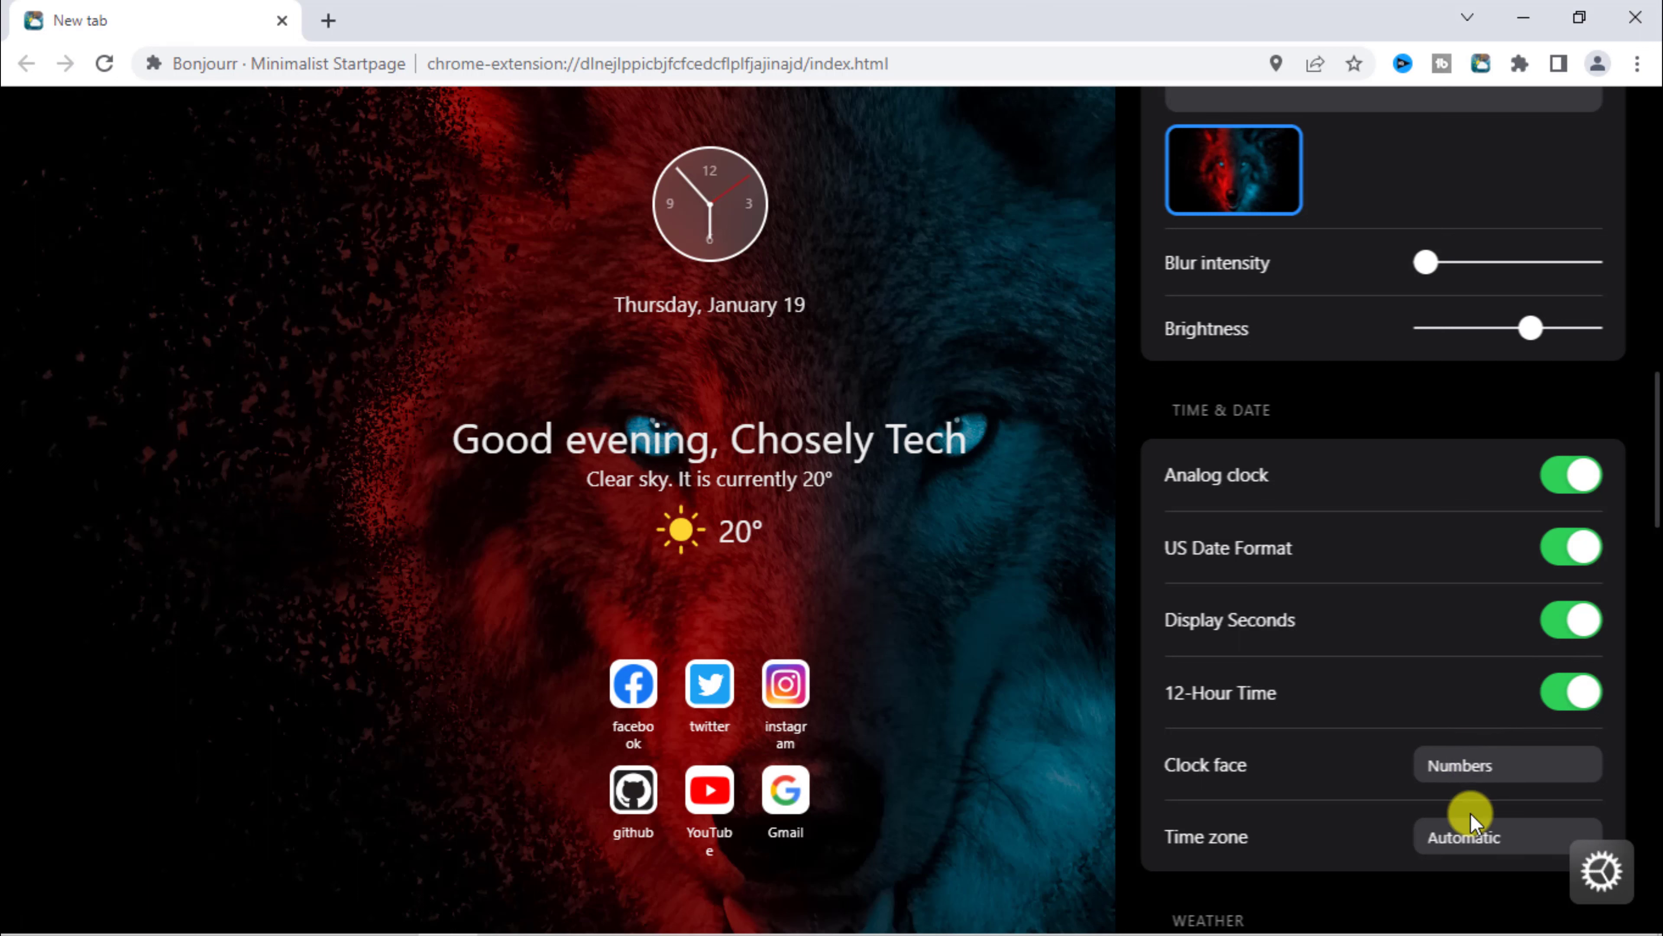
click(1510, 774)
click(1466, 839)
click(1483, 782)
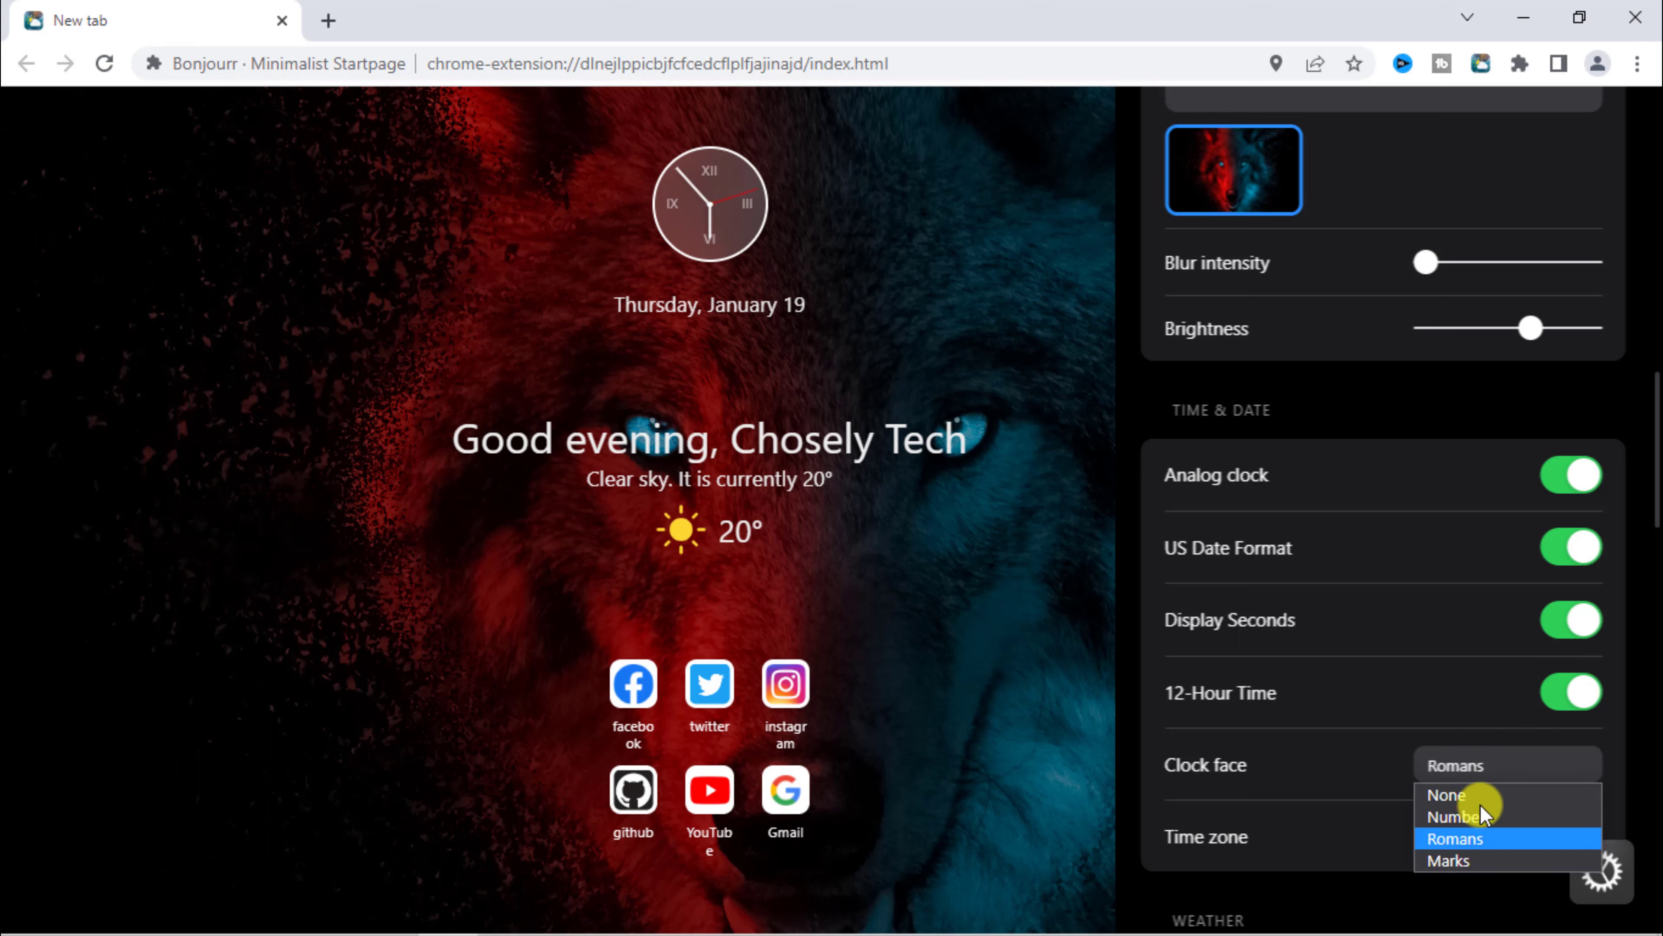
click(1460, 856)
click(1478, 782)
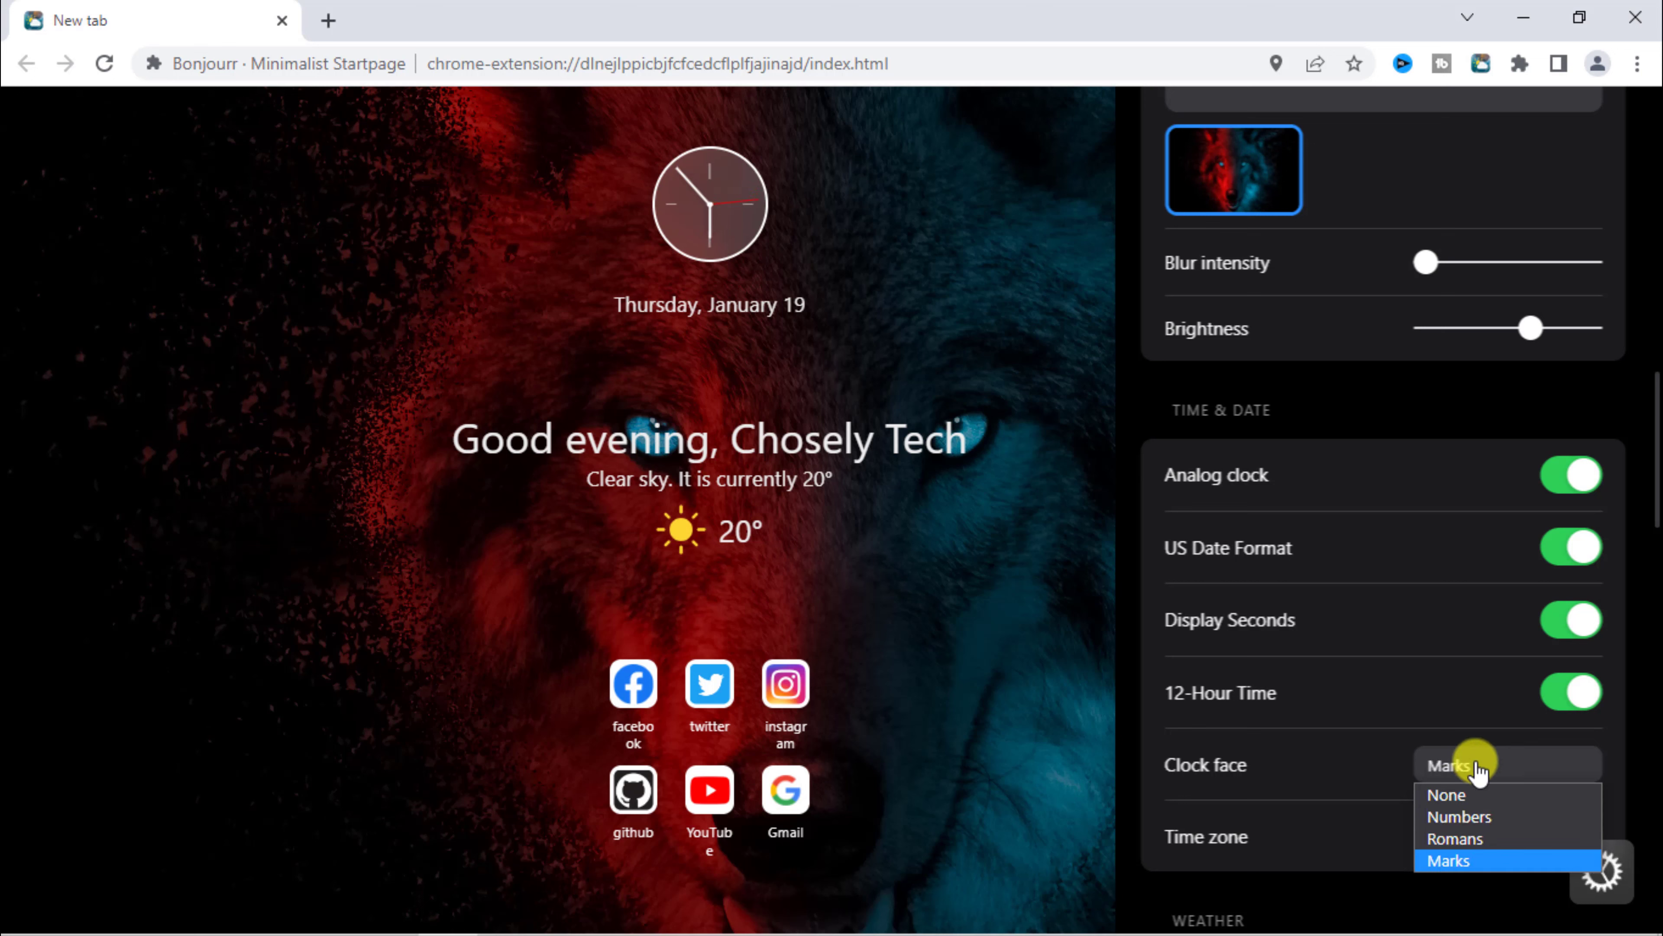
click(1474, 790)
click(1567, 477)
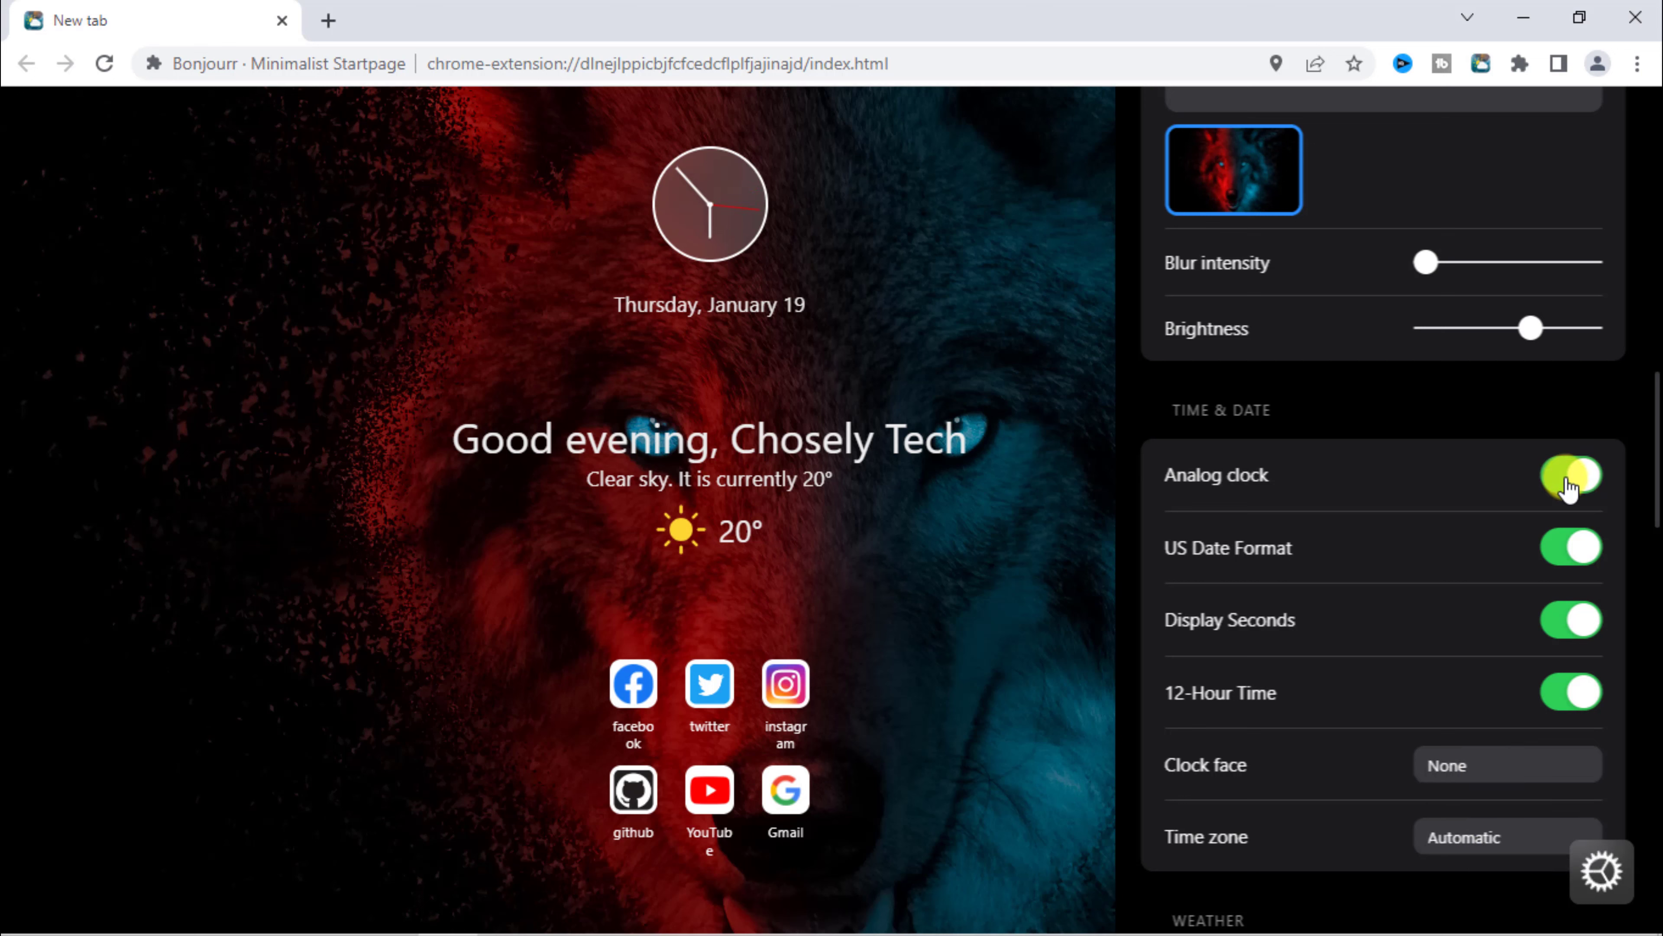
Examine the available time zone options without changing the selection
scroll(1572, 537, down, 5)
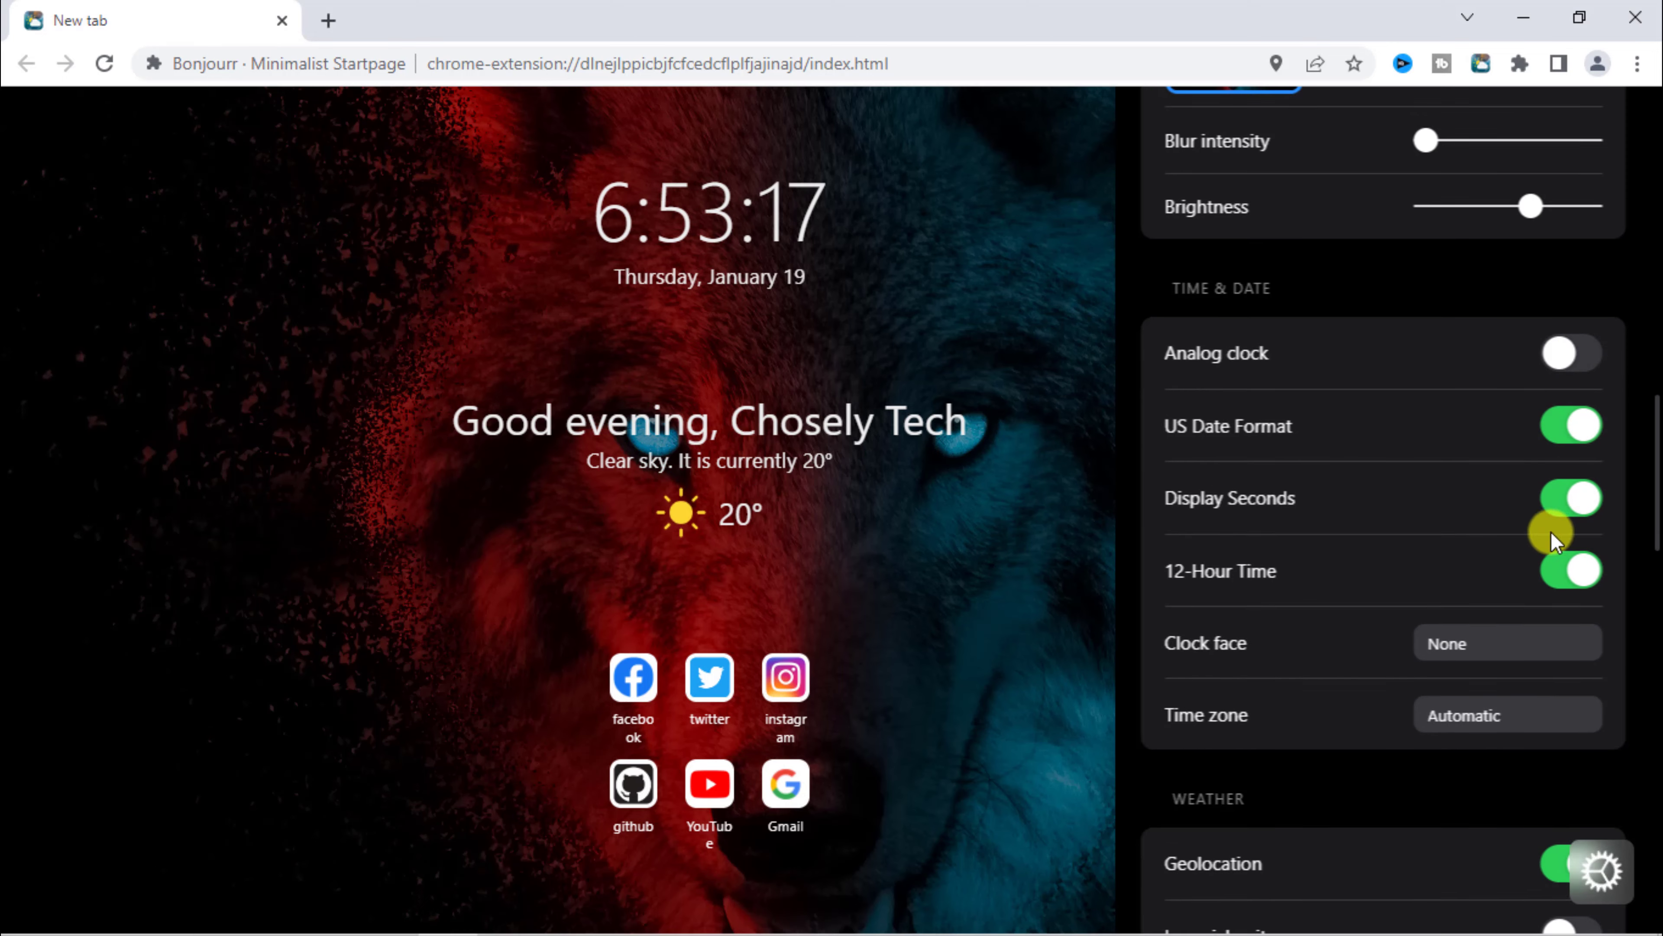
click(1484, 475)
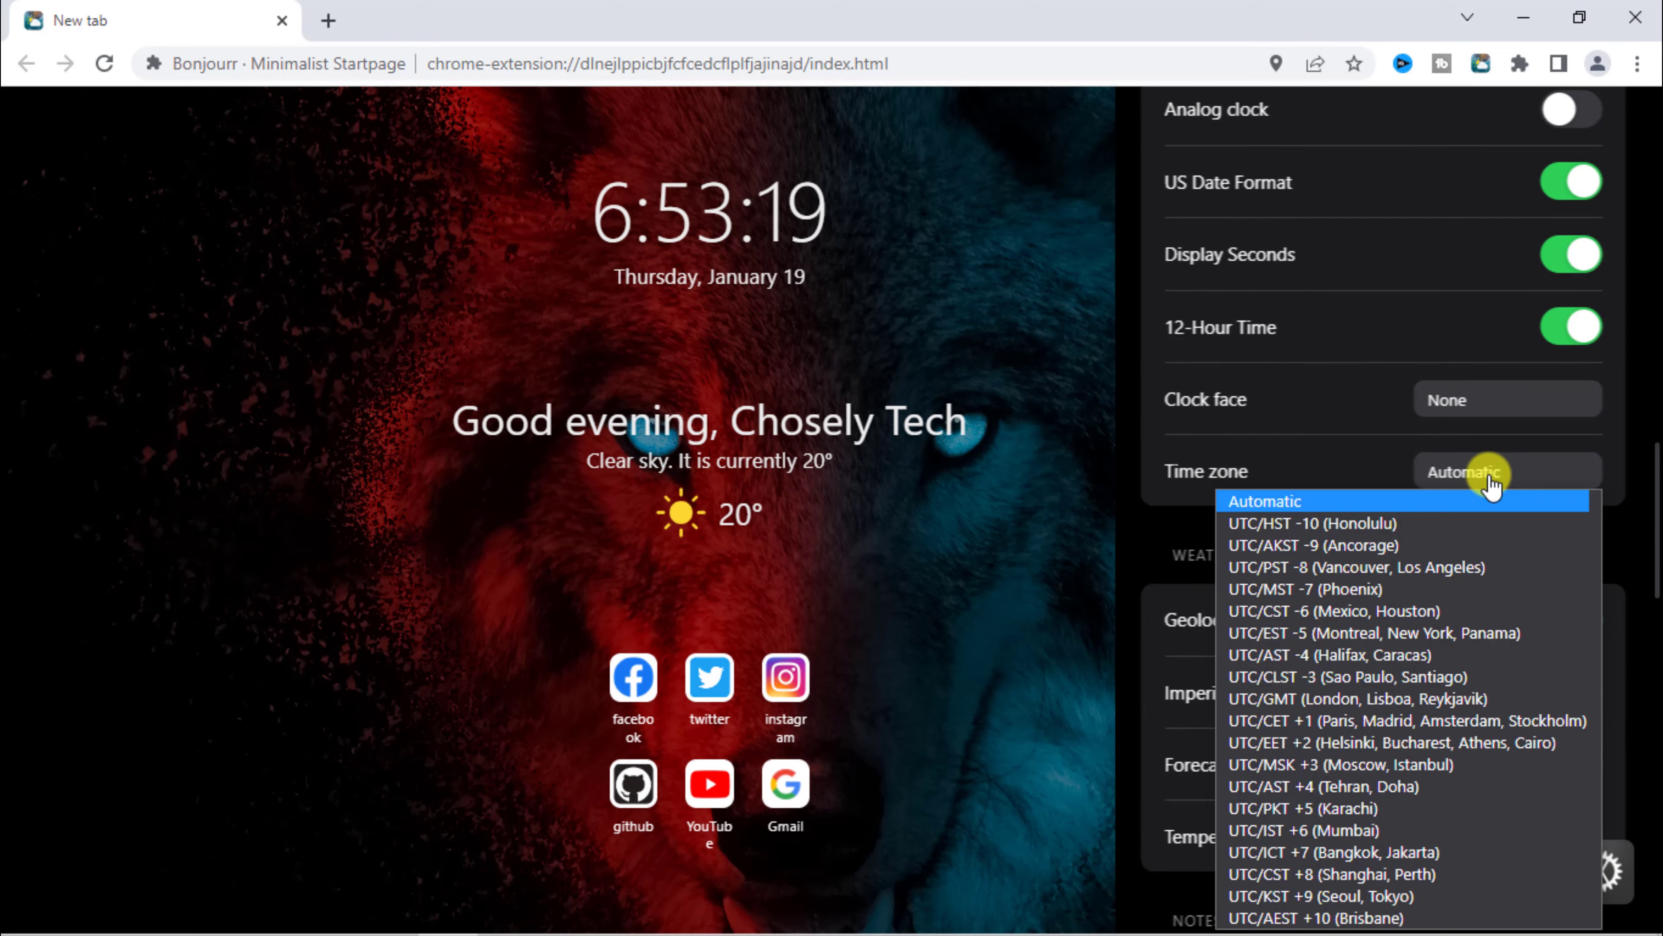
click(1382, 444)
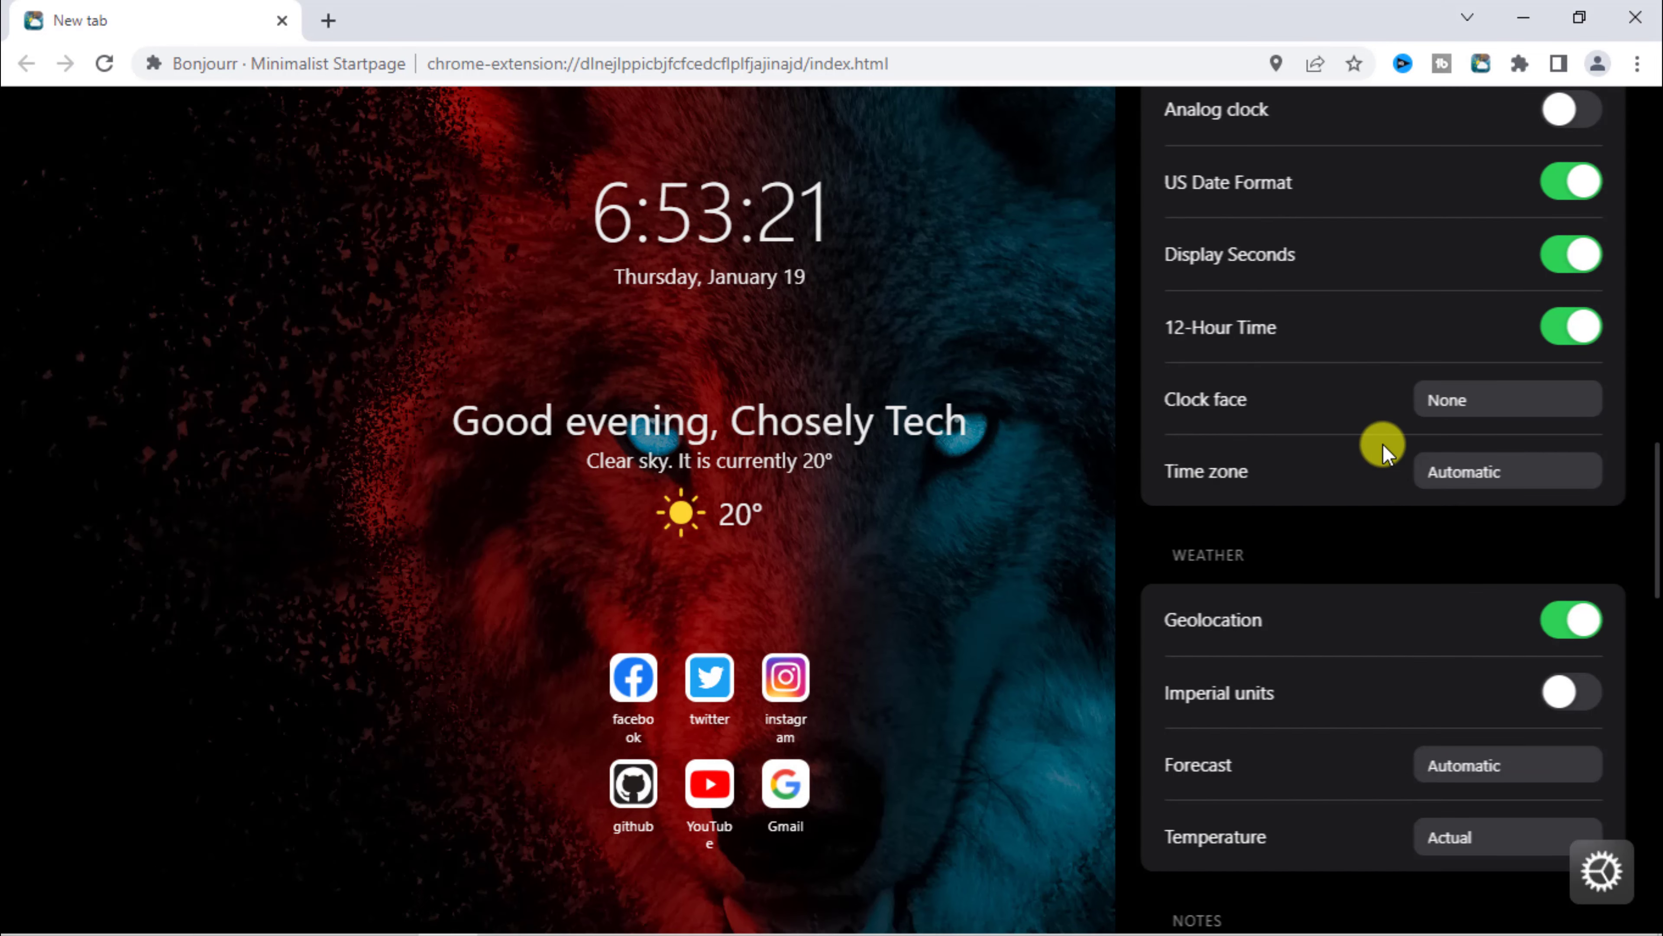
Try the weather with geolocation turned off, and turn geolocation back on
scroll(1394, 475, down, 2)
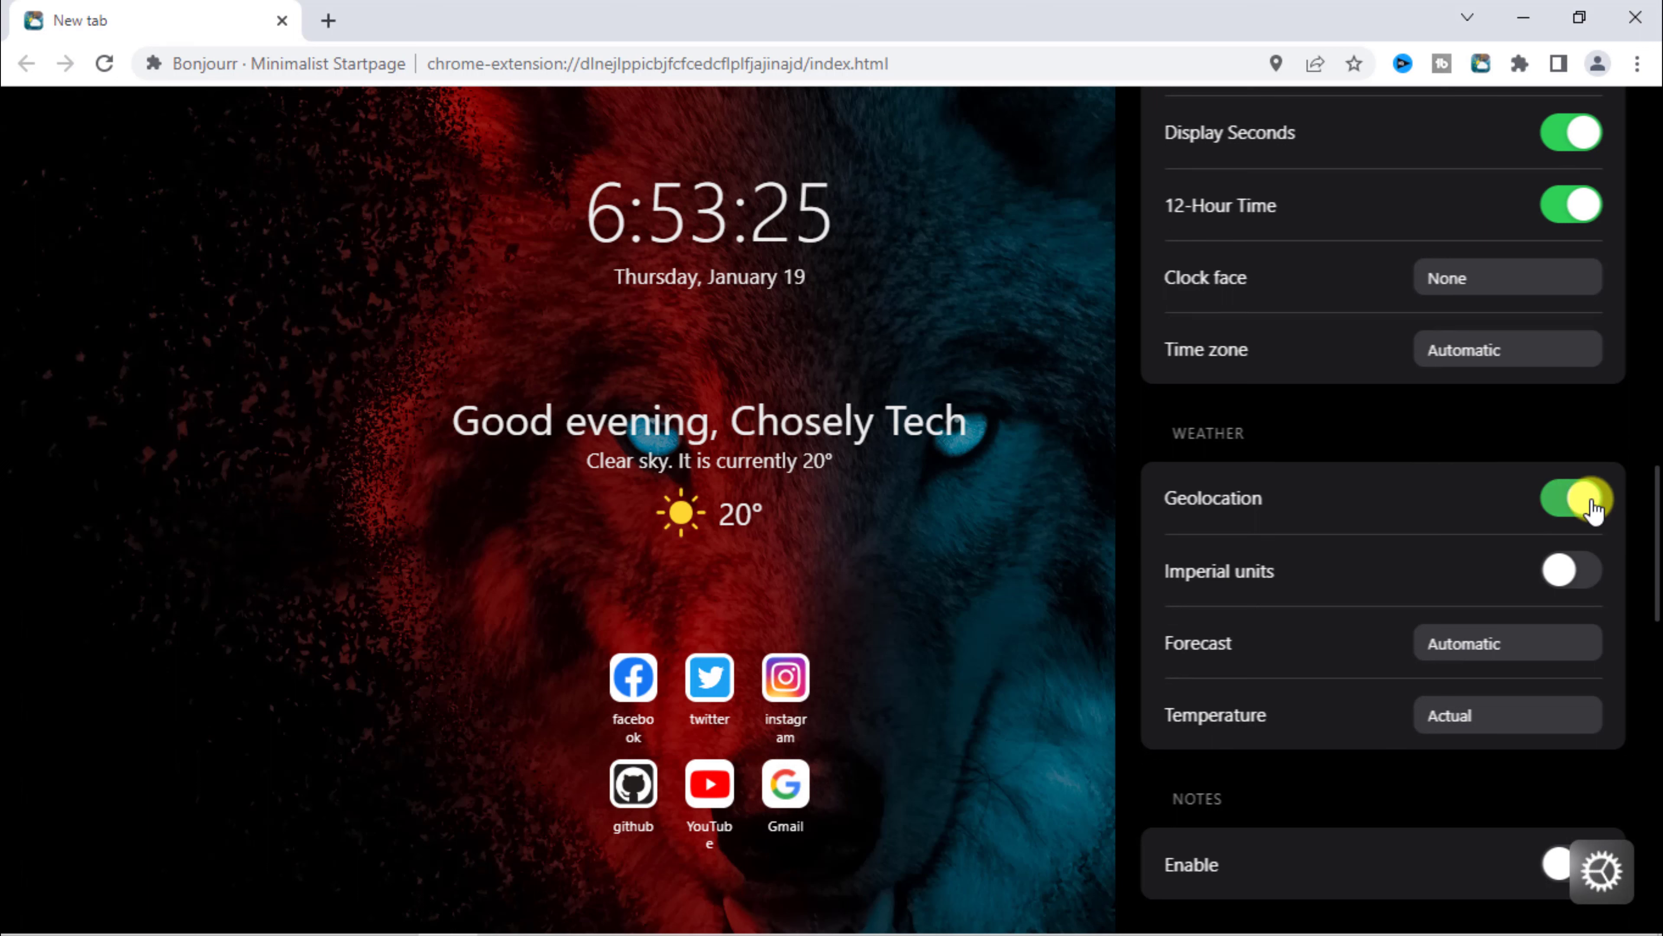
click(1568, 498)
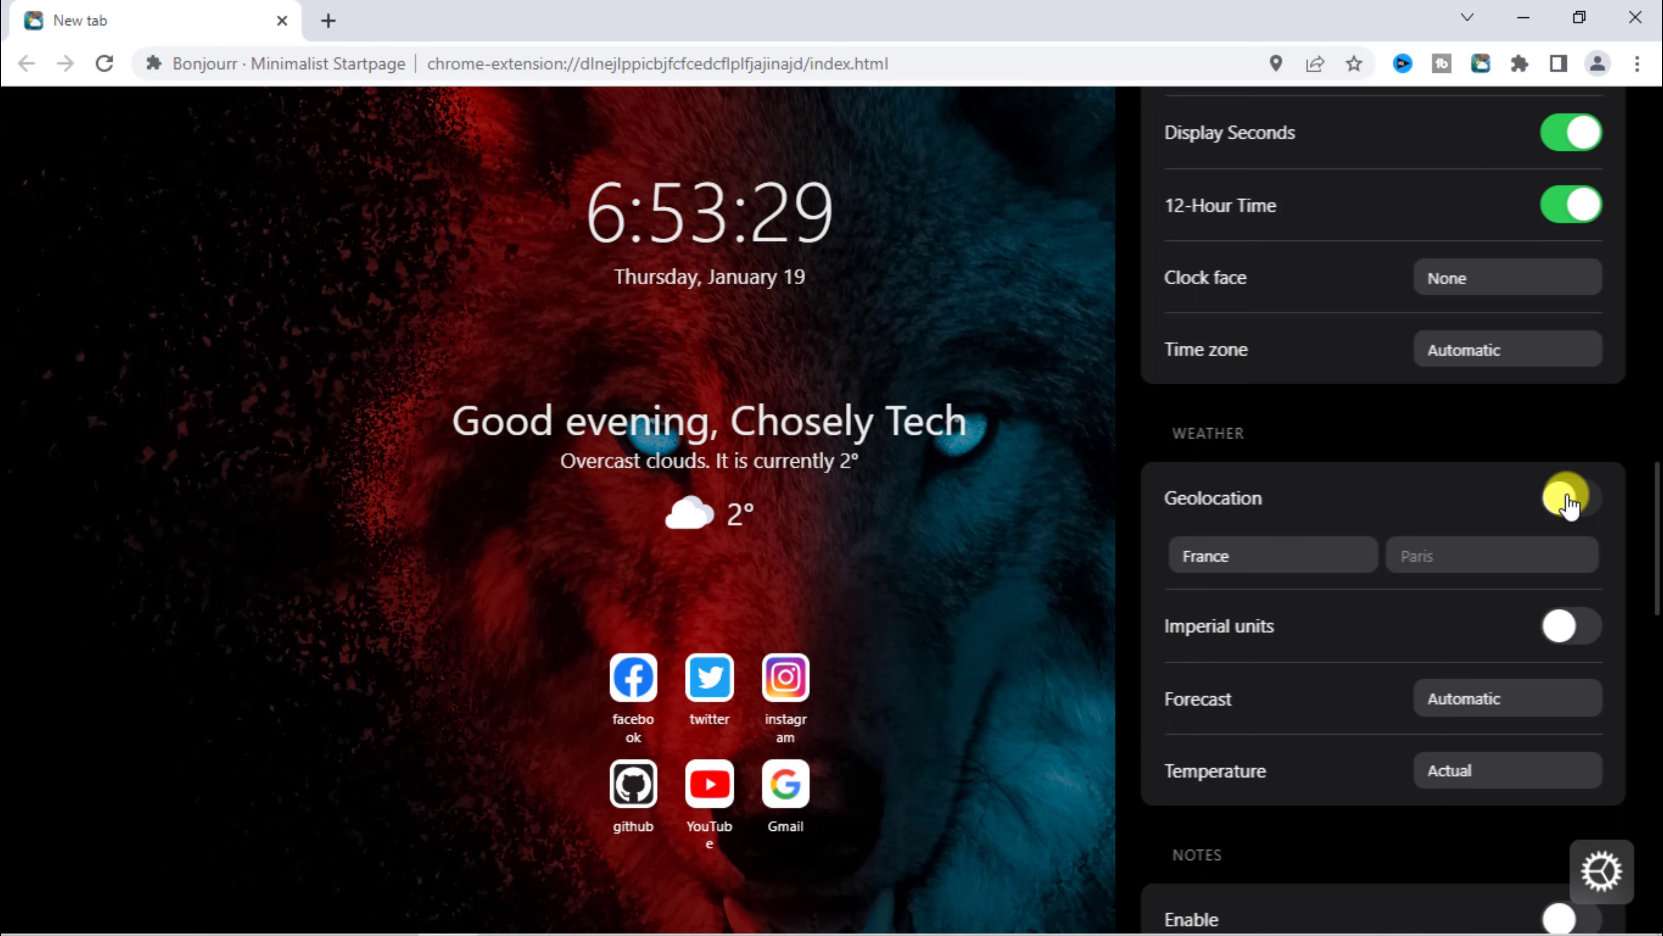
click(1569, 499)
Try the Always show option for the weather forecast and set it back to Automatic
scroll(1441, 547, down, 2)
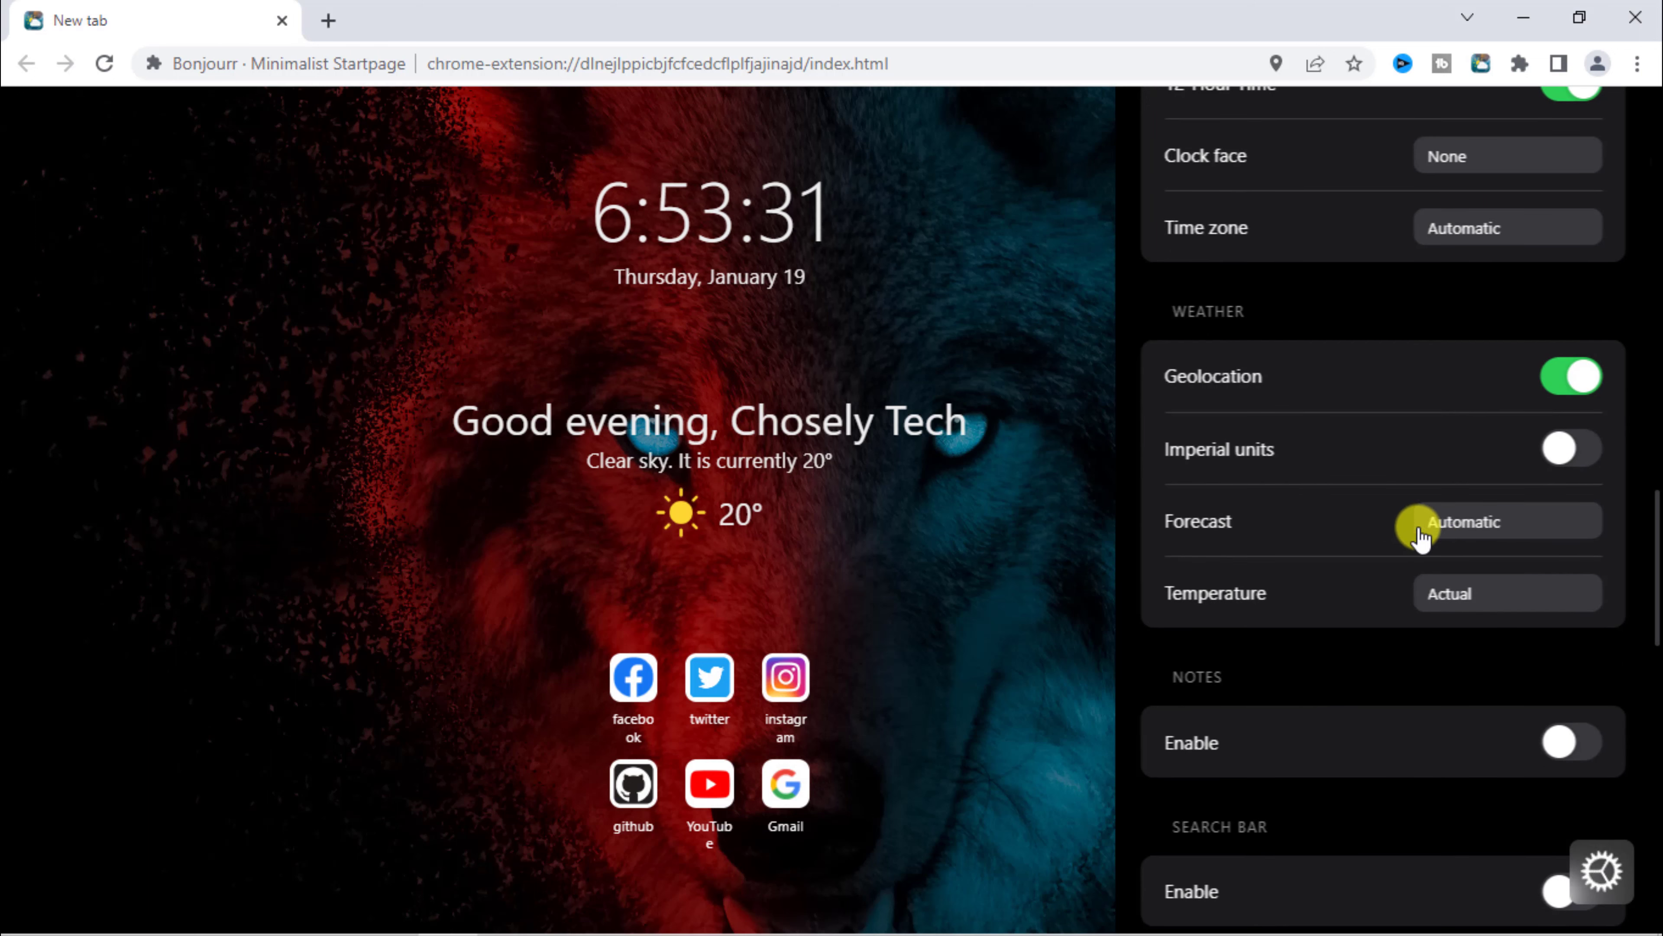
click(1478, 528)
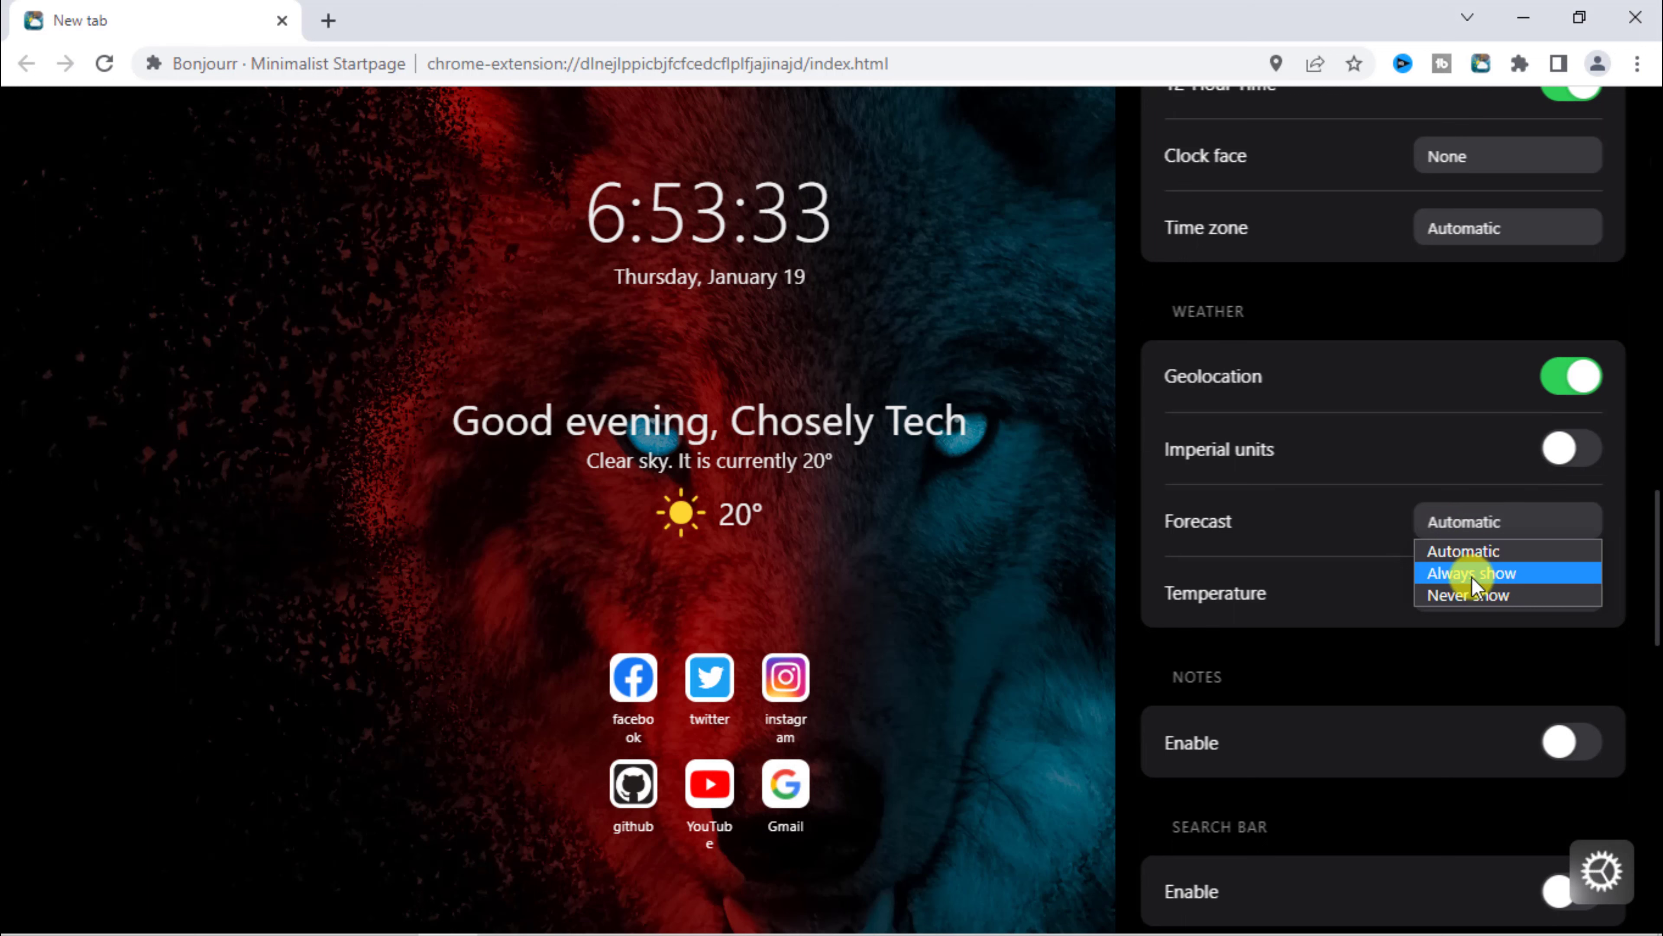
click(1473, 574)
click(1475, 527)
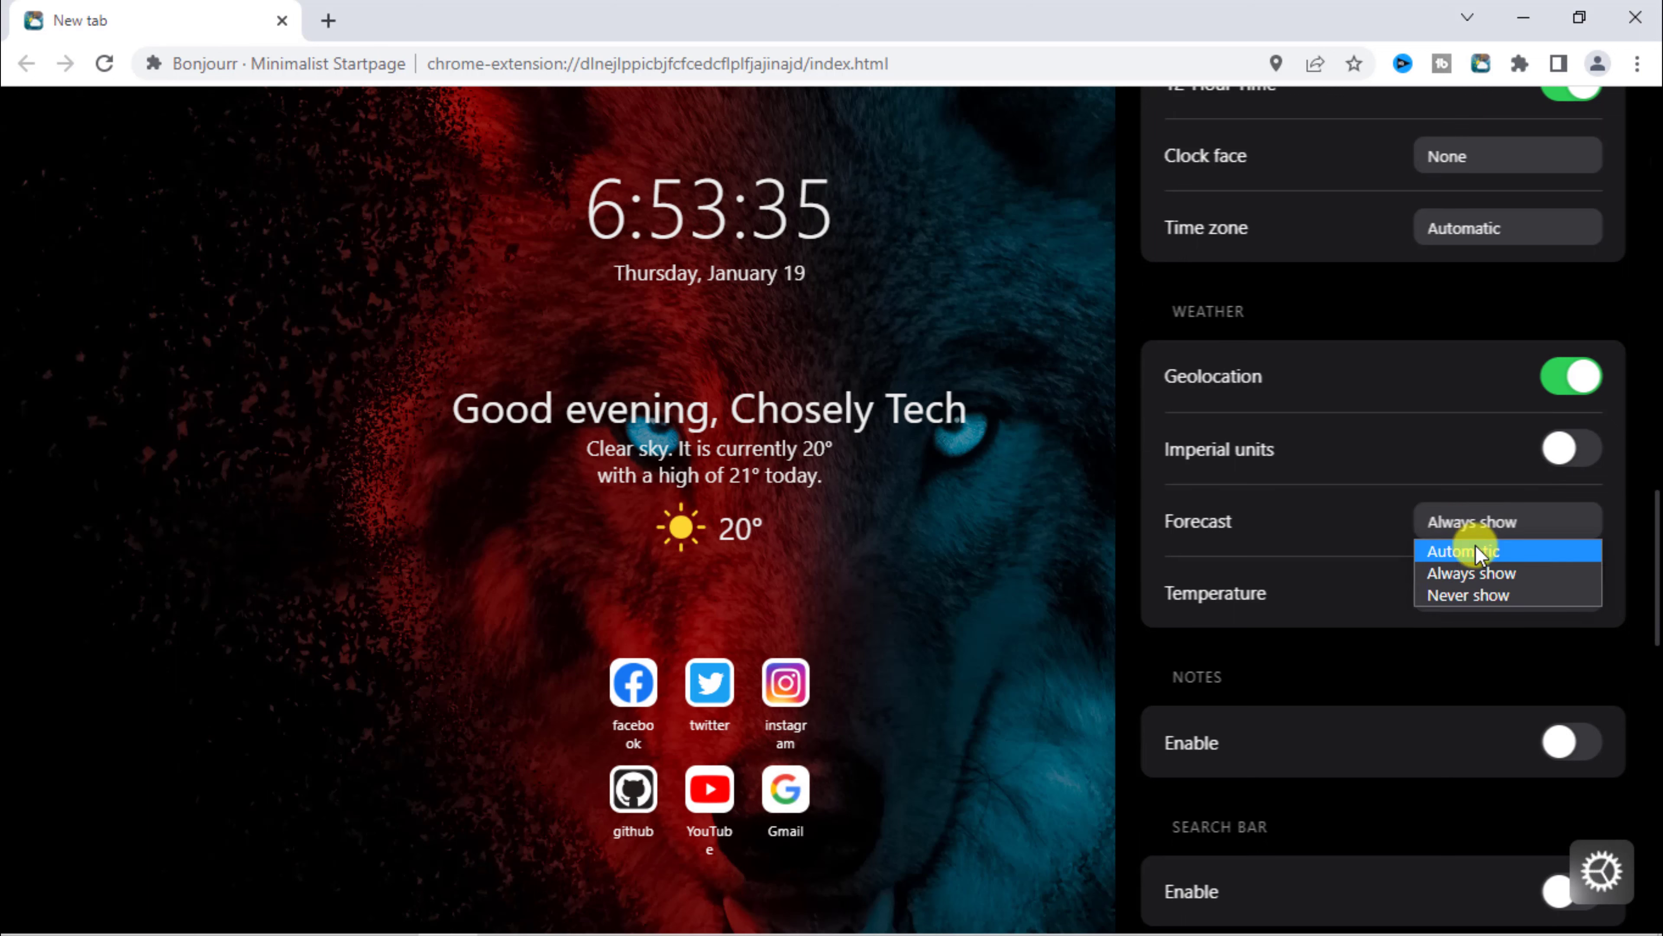
click(1473, 553)
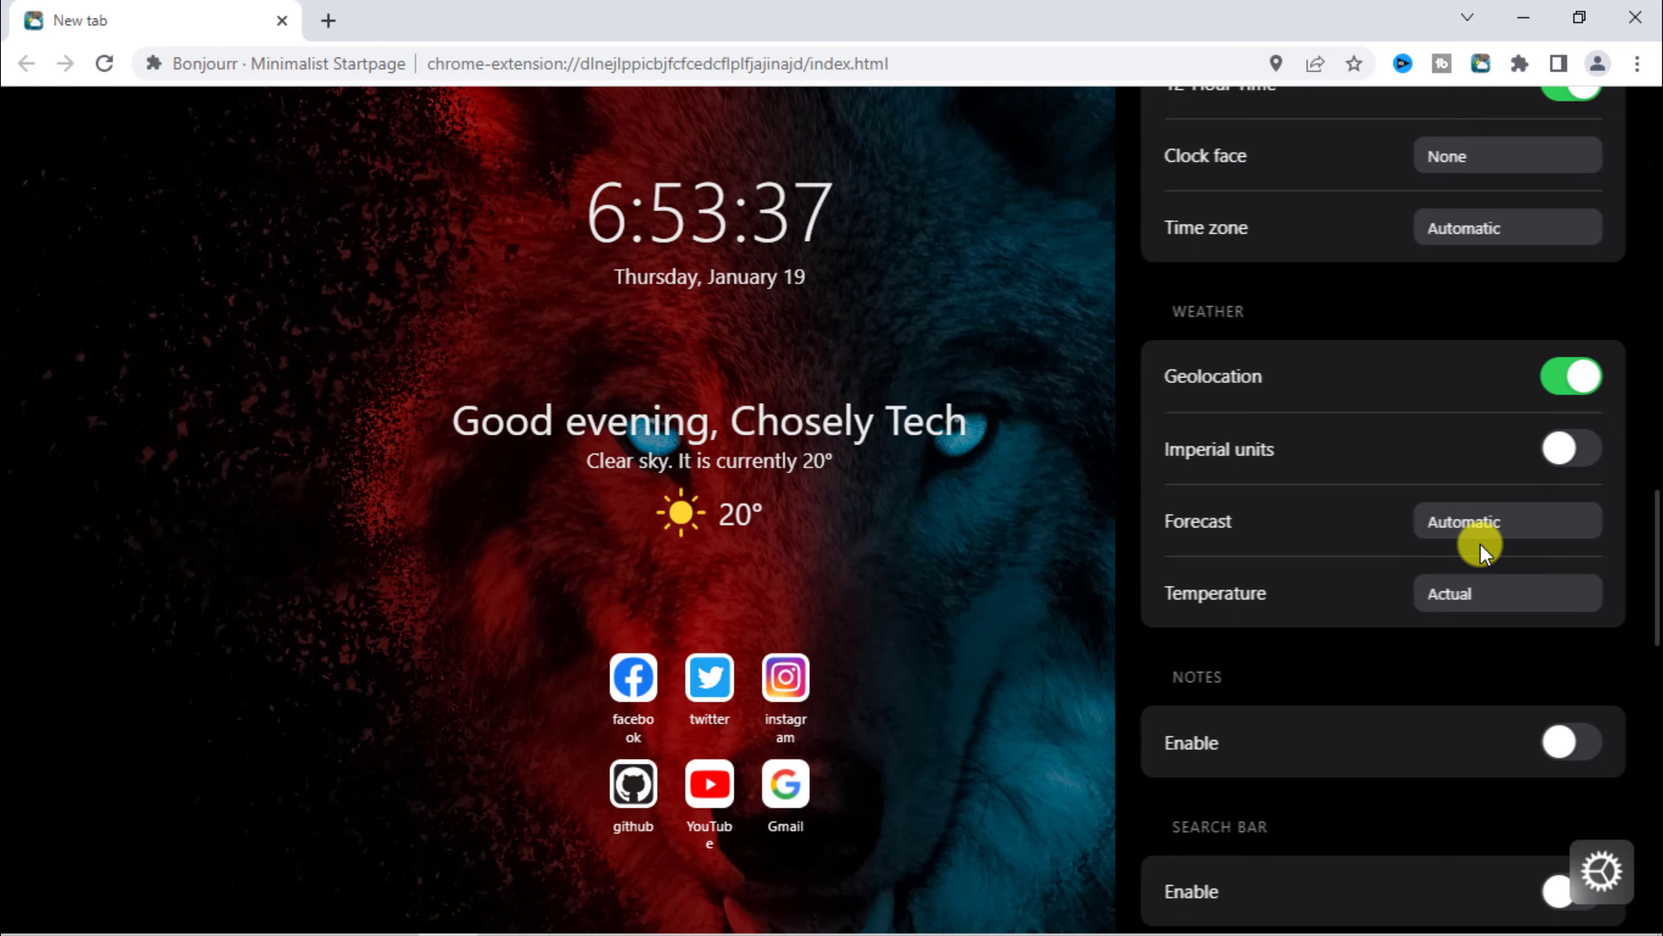
Try the Feels like temperature mode and set it back to Actual
click(1475, 593)
click(1454, 643)
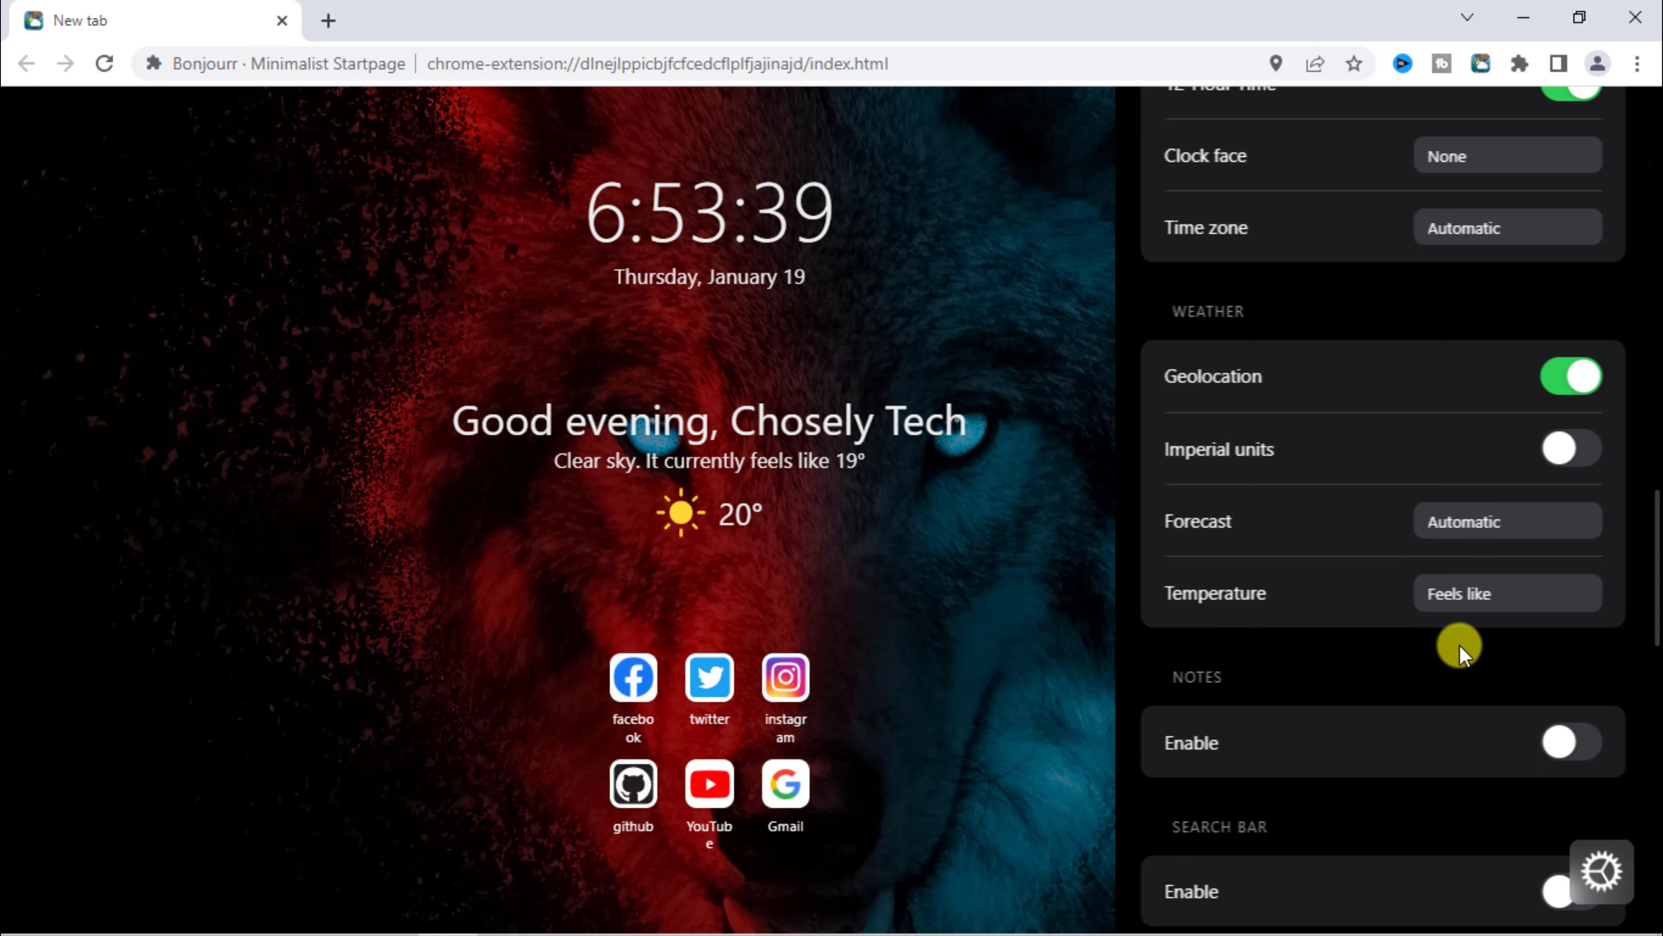
click(1459, 595)
click(1456, 615)
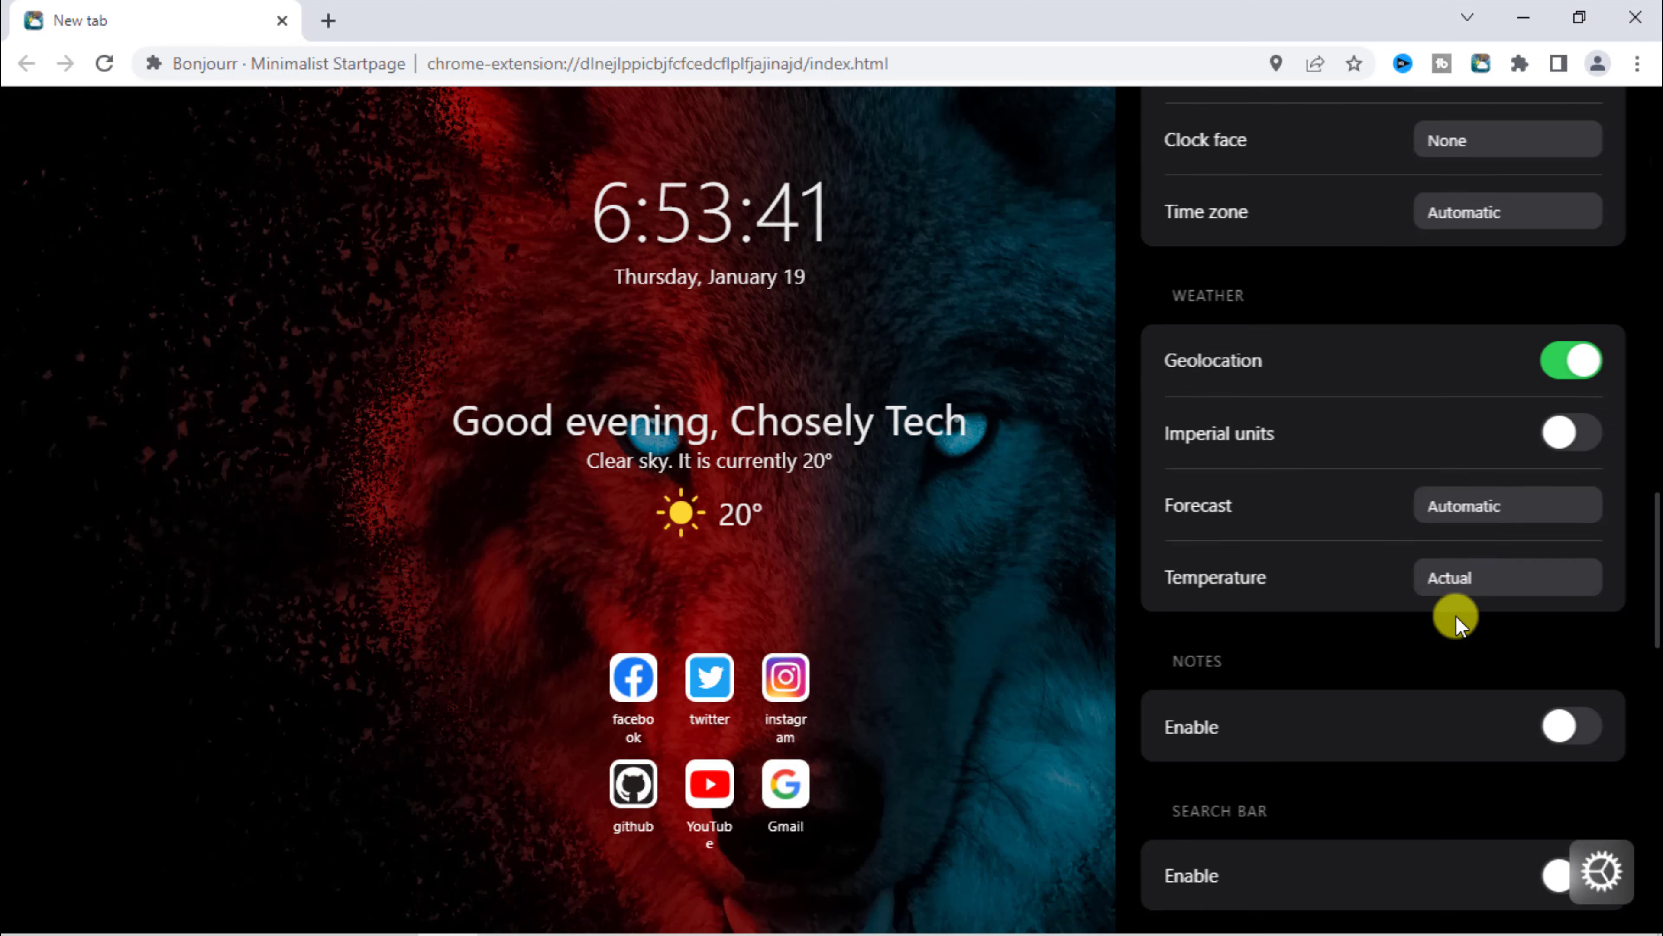
Enable notes and replace the default note text with "Chosely Tech"
scroll(1455, 615, down, 1)
click(1585, 619)
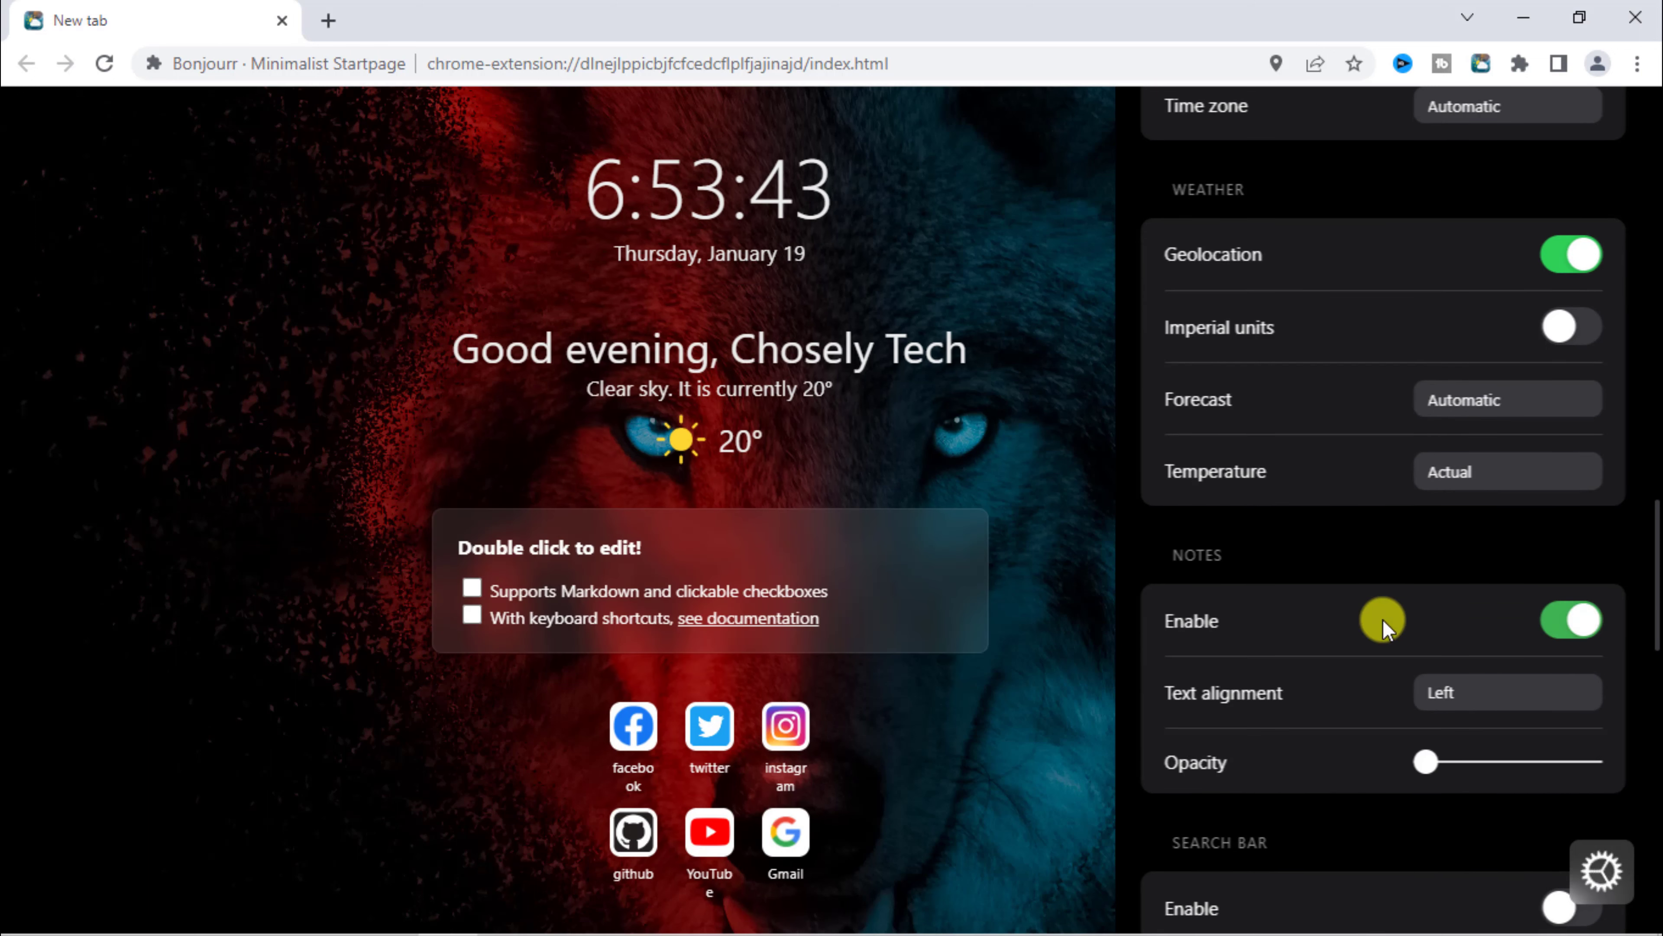
double_click(924, 576)
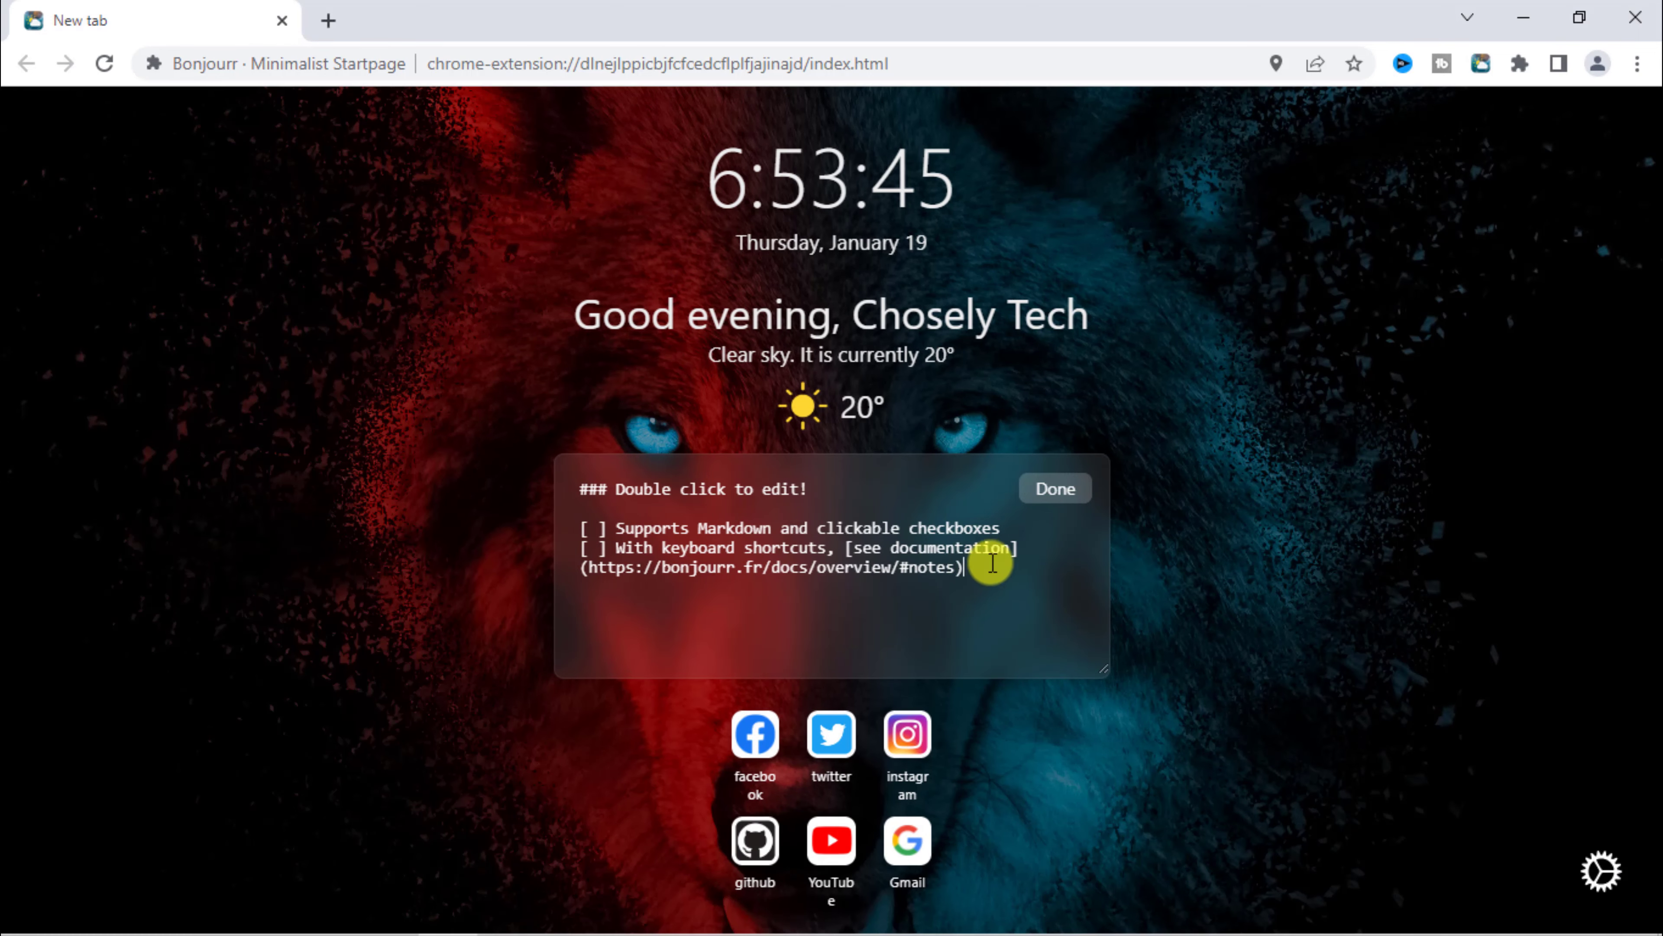
drag(1014, 572, 575, 491)
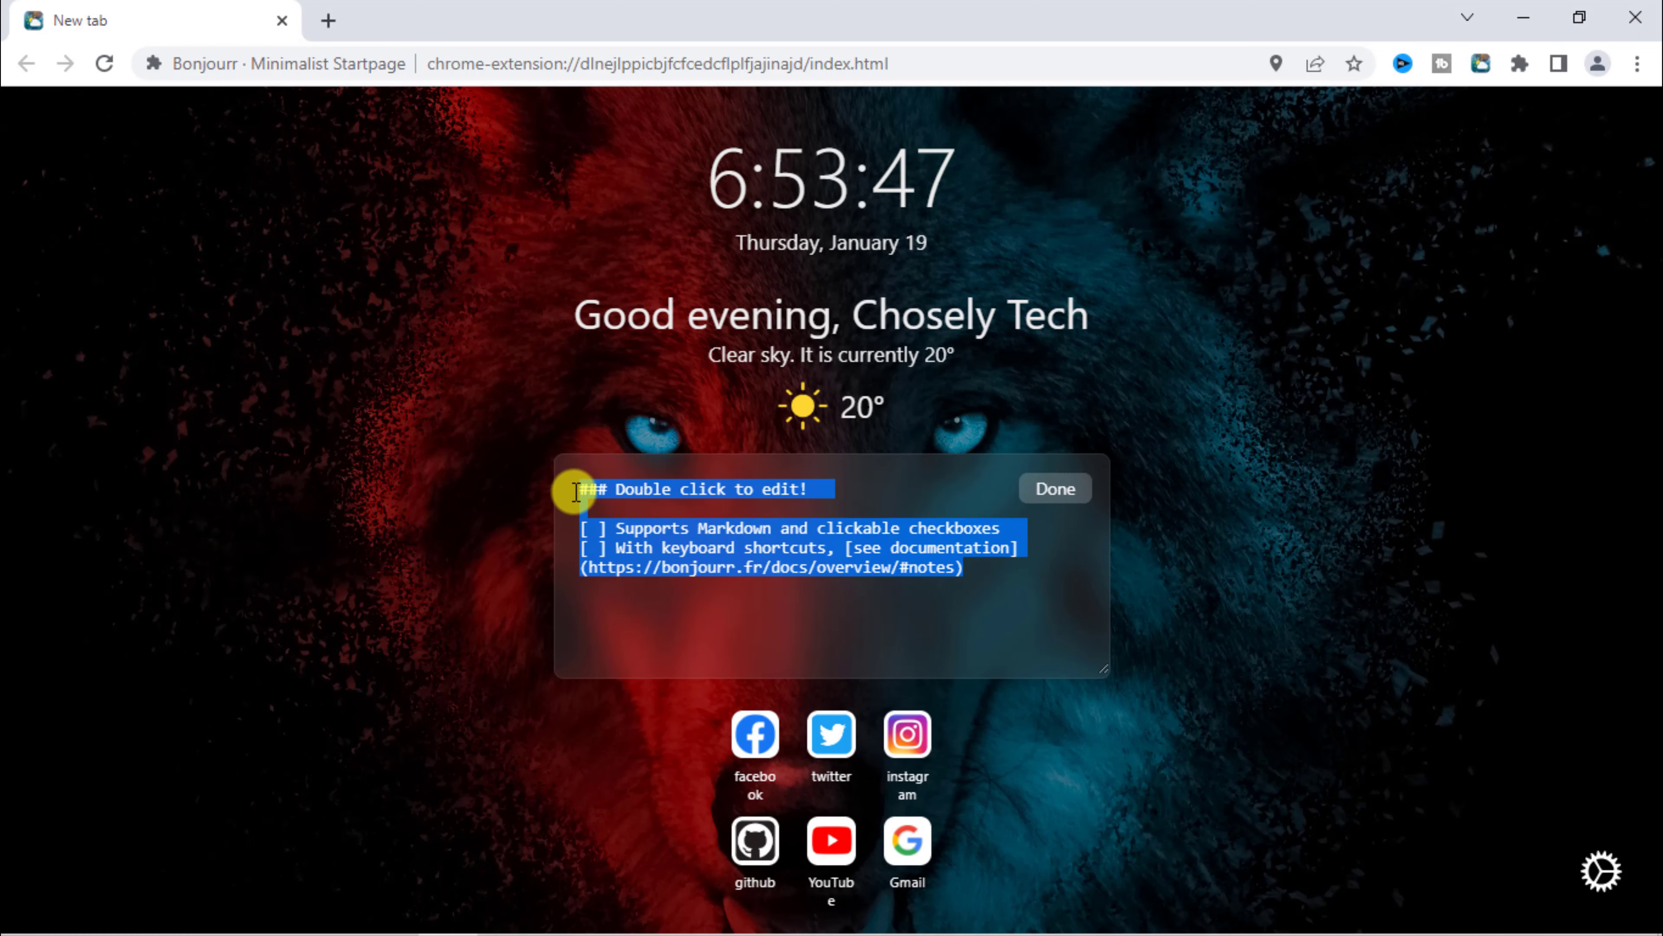
key(BackSpace)
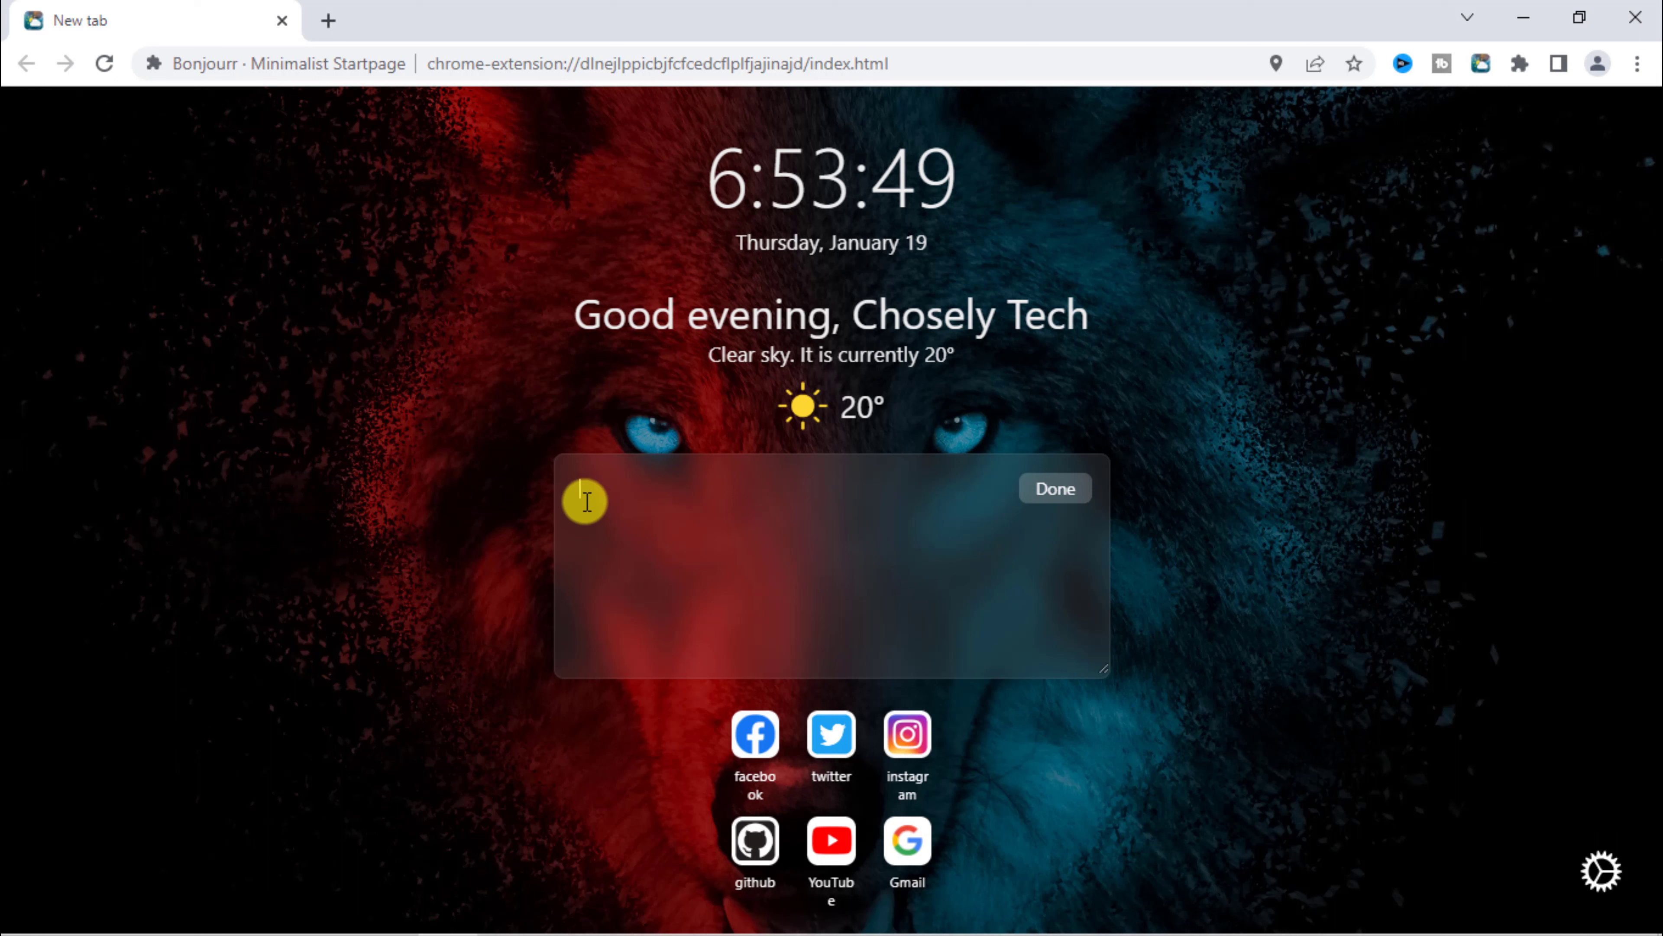
text(Chos)
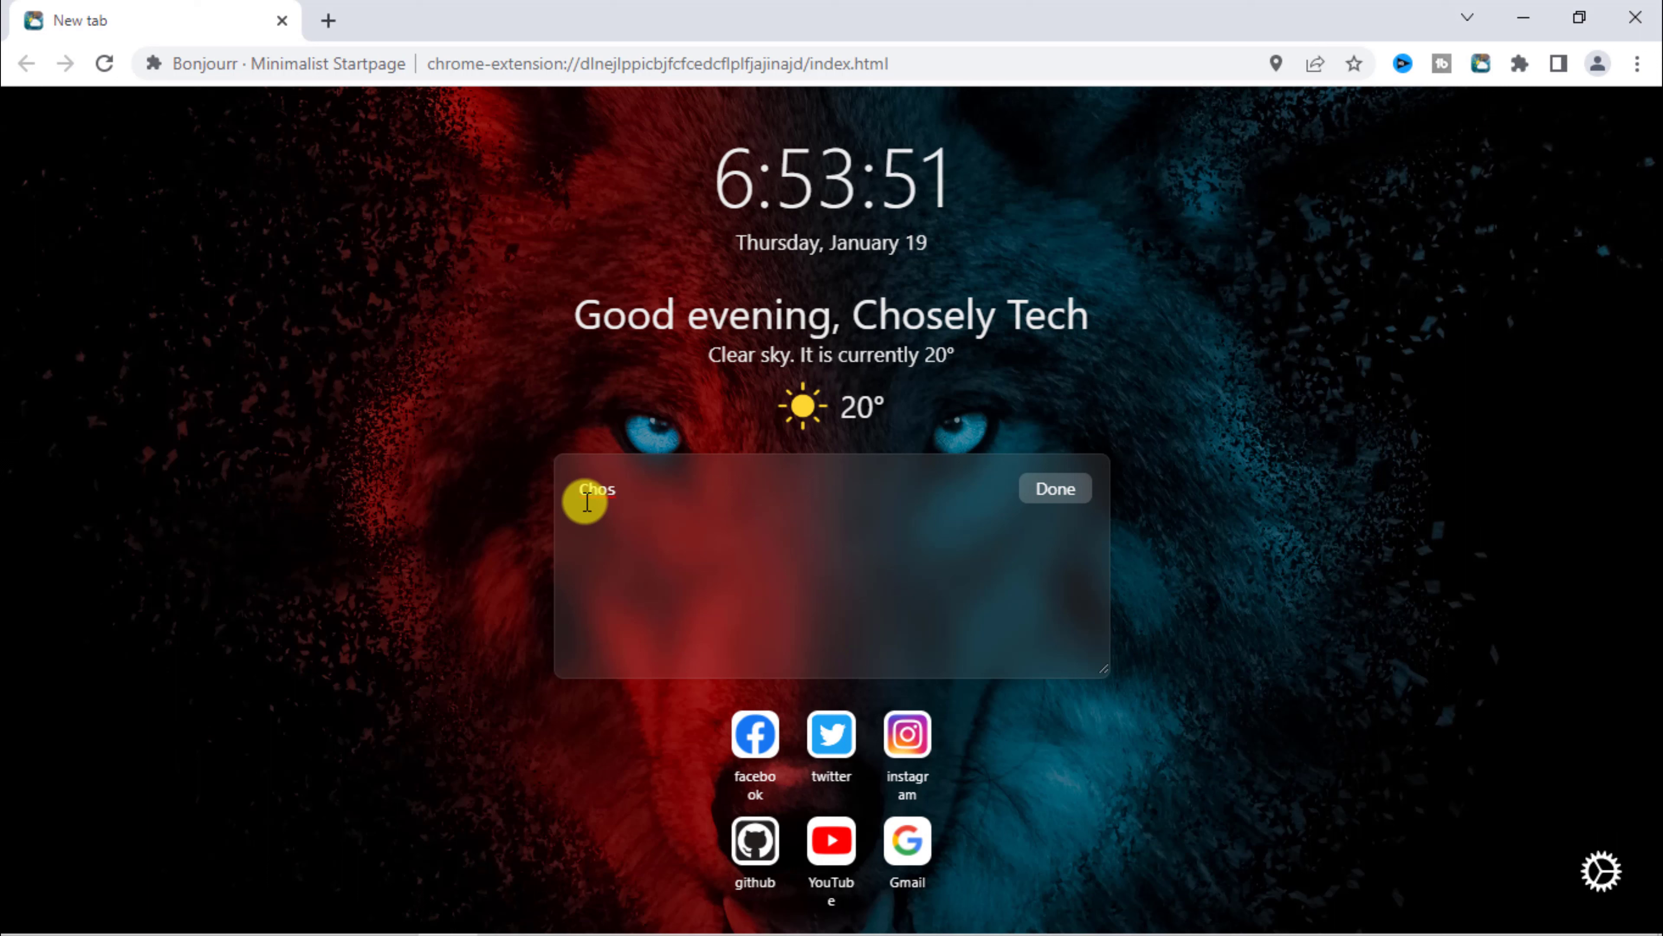
text(ely )
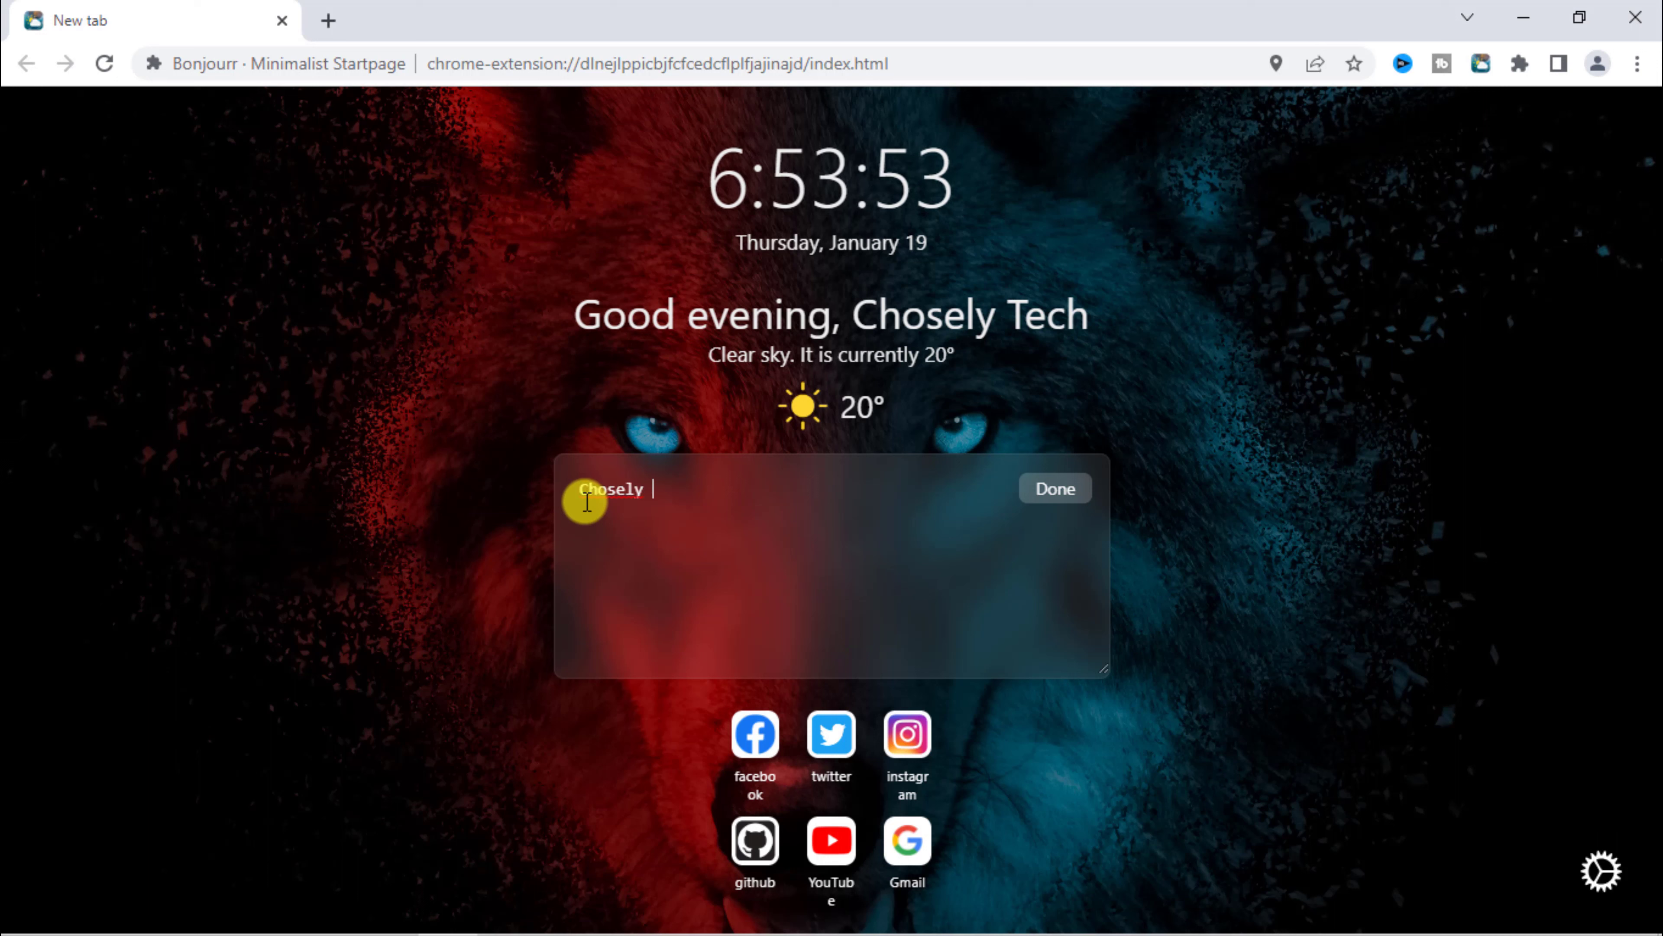
text(Tech)
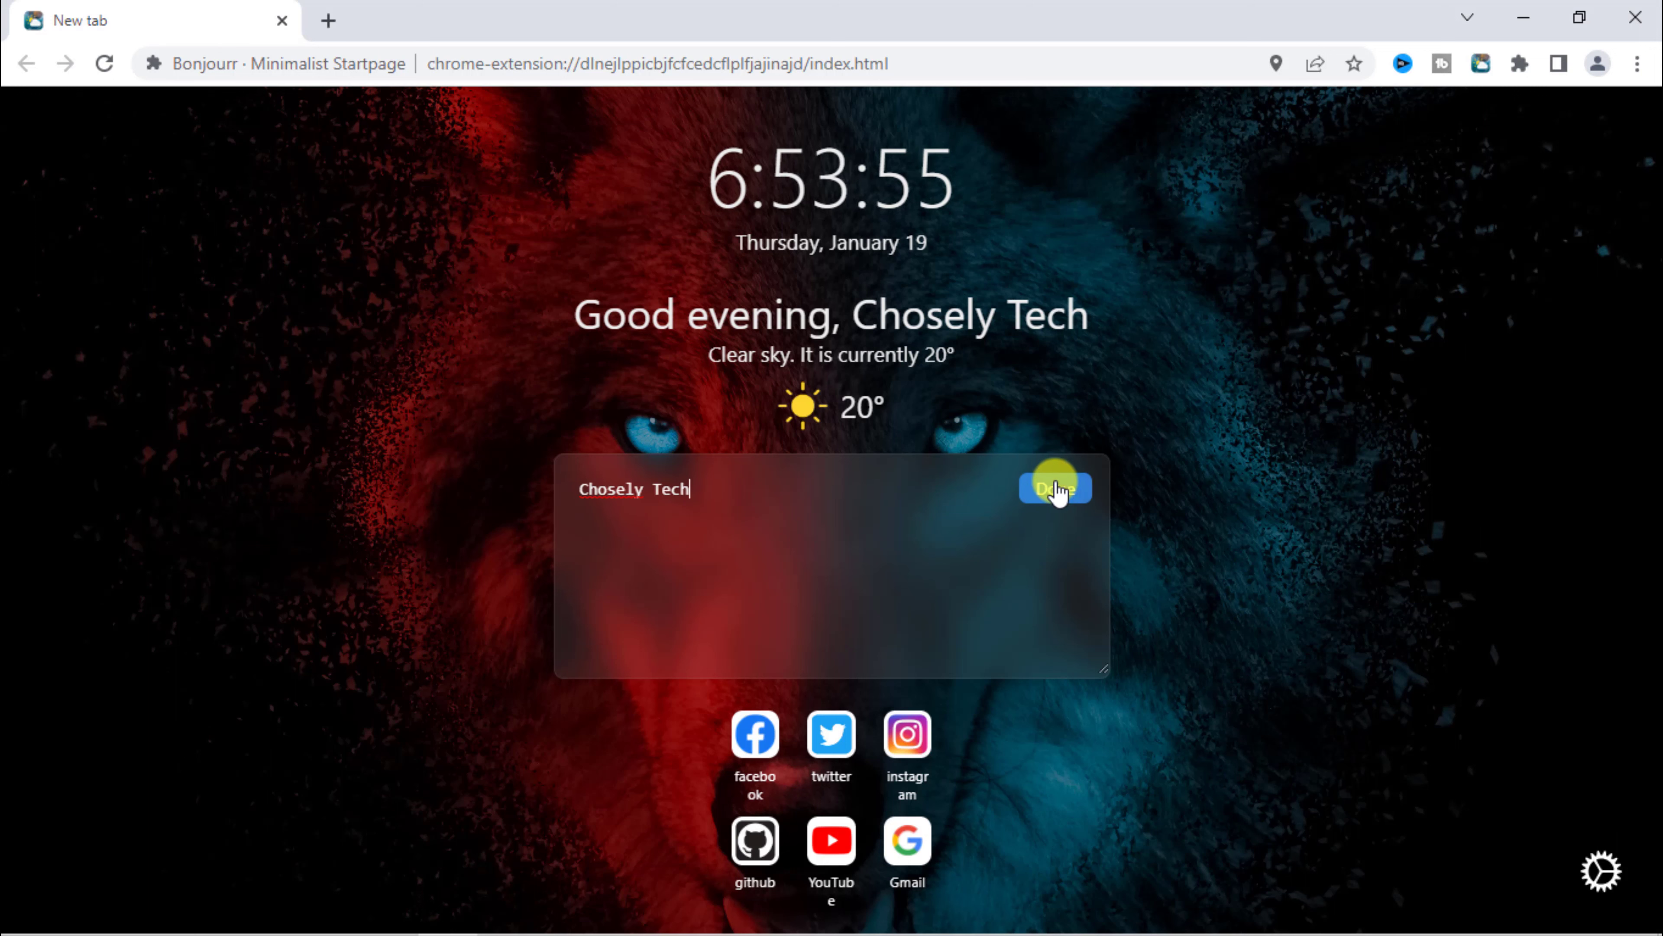
click(1055, 486)
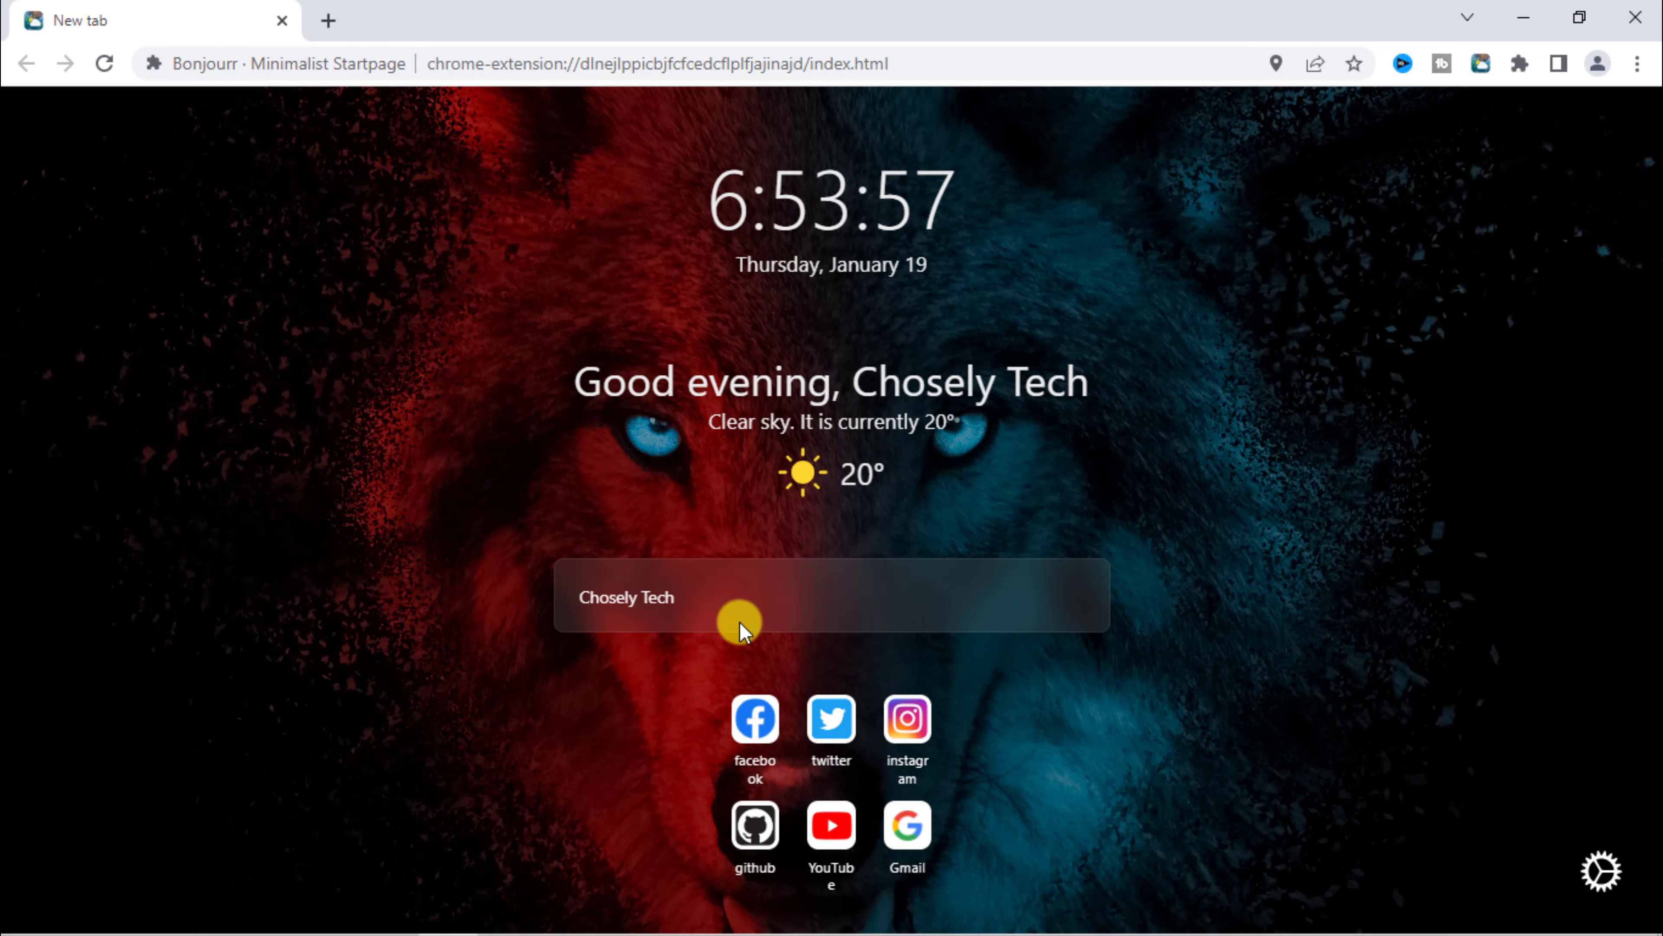
Try Center as the note's text alignment and set it to Right
click(1592, 867)
click(1504, 695)
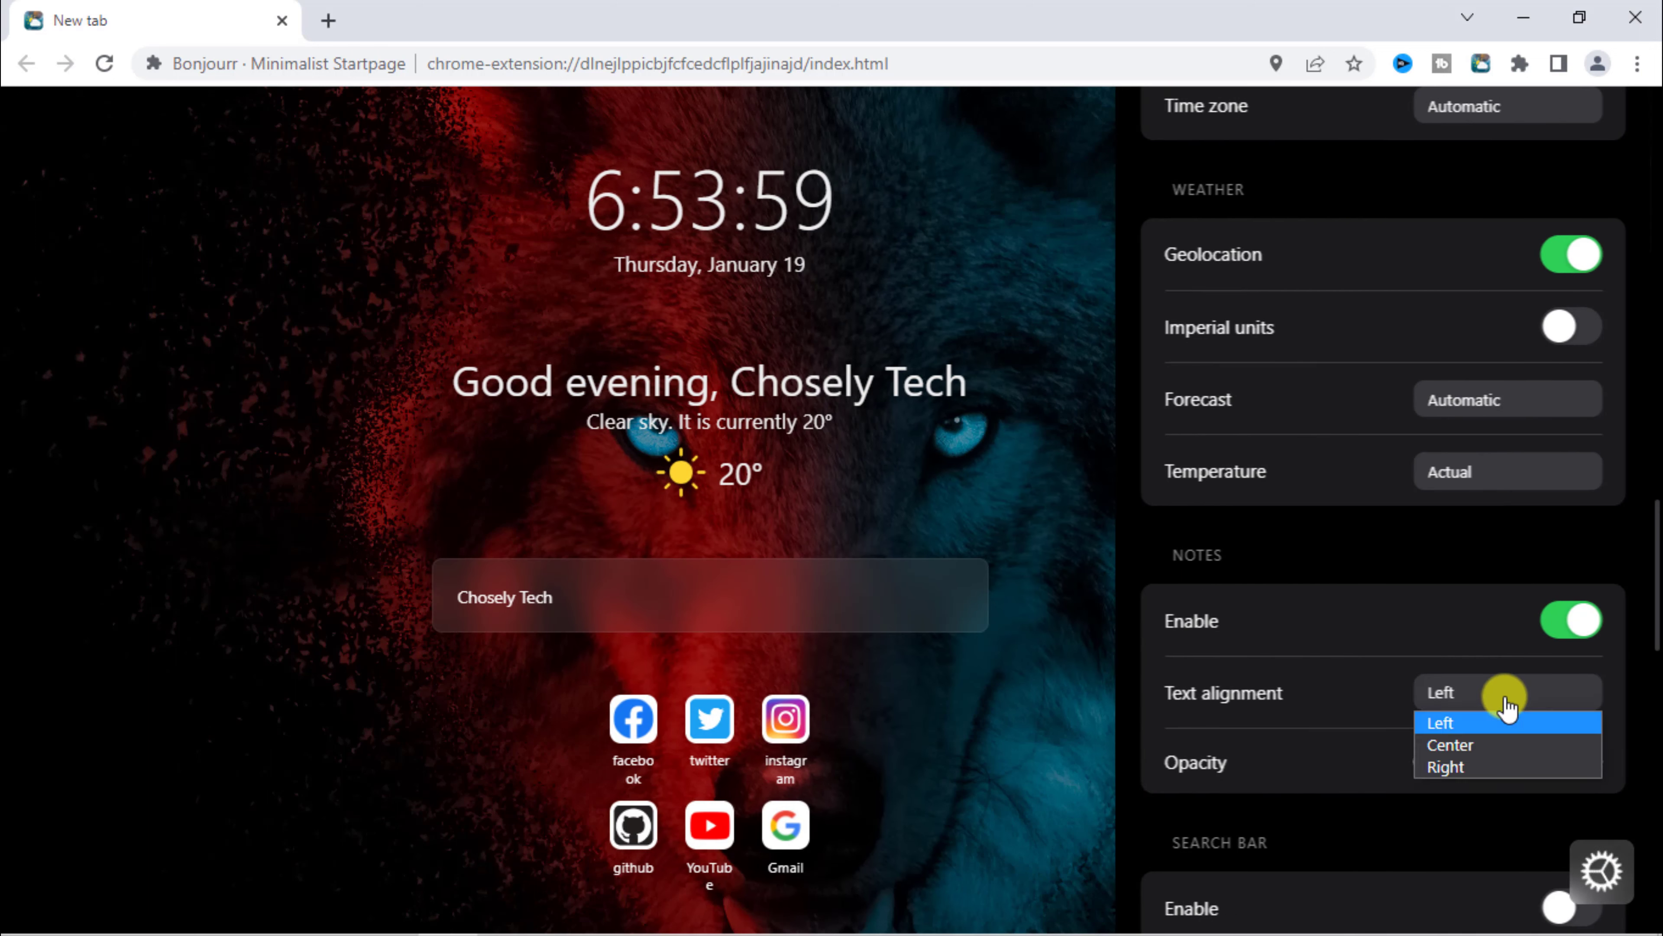
click(1478, 745)
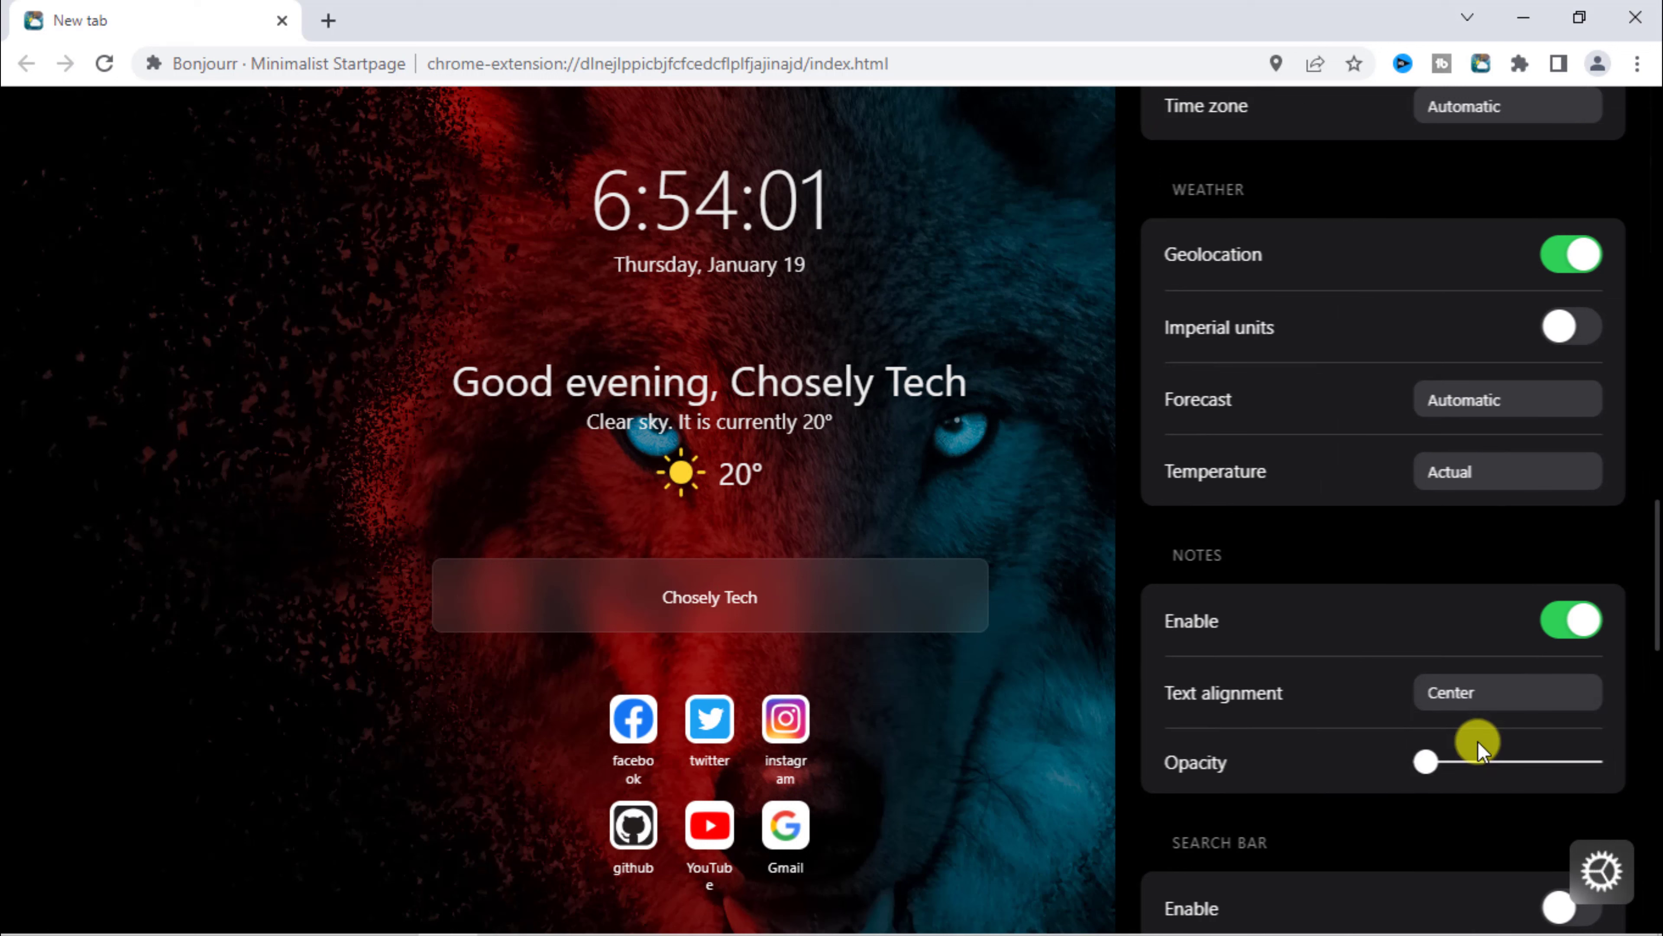
click(1478, 699)
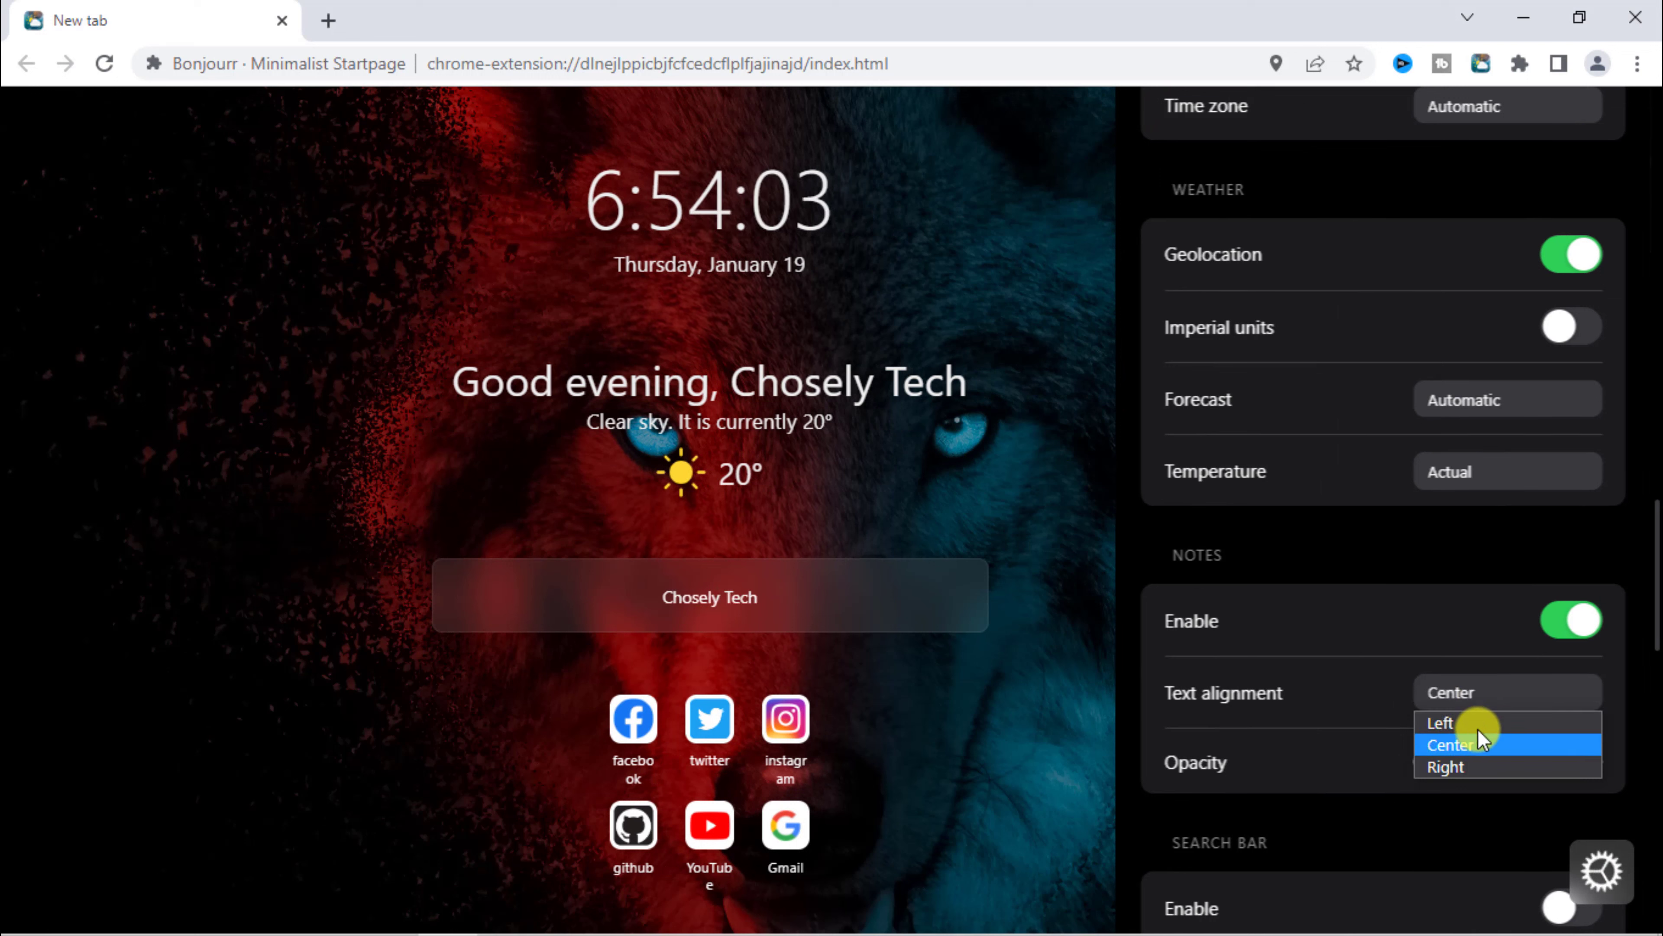
click(1458, 767)
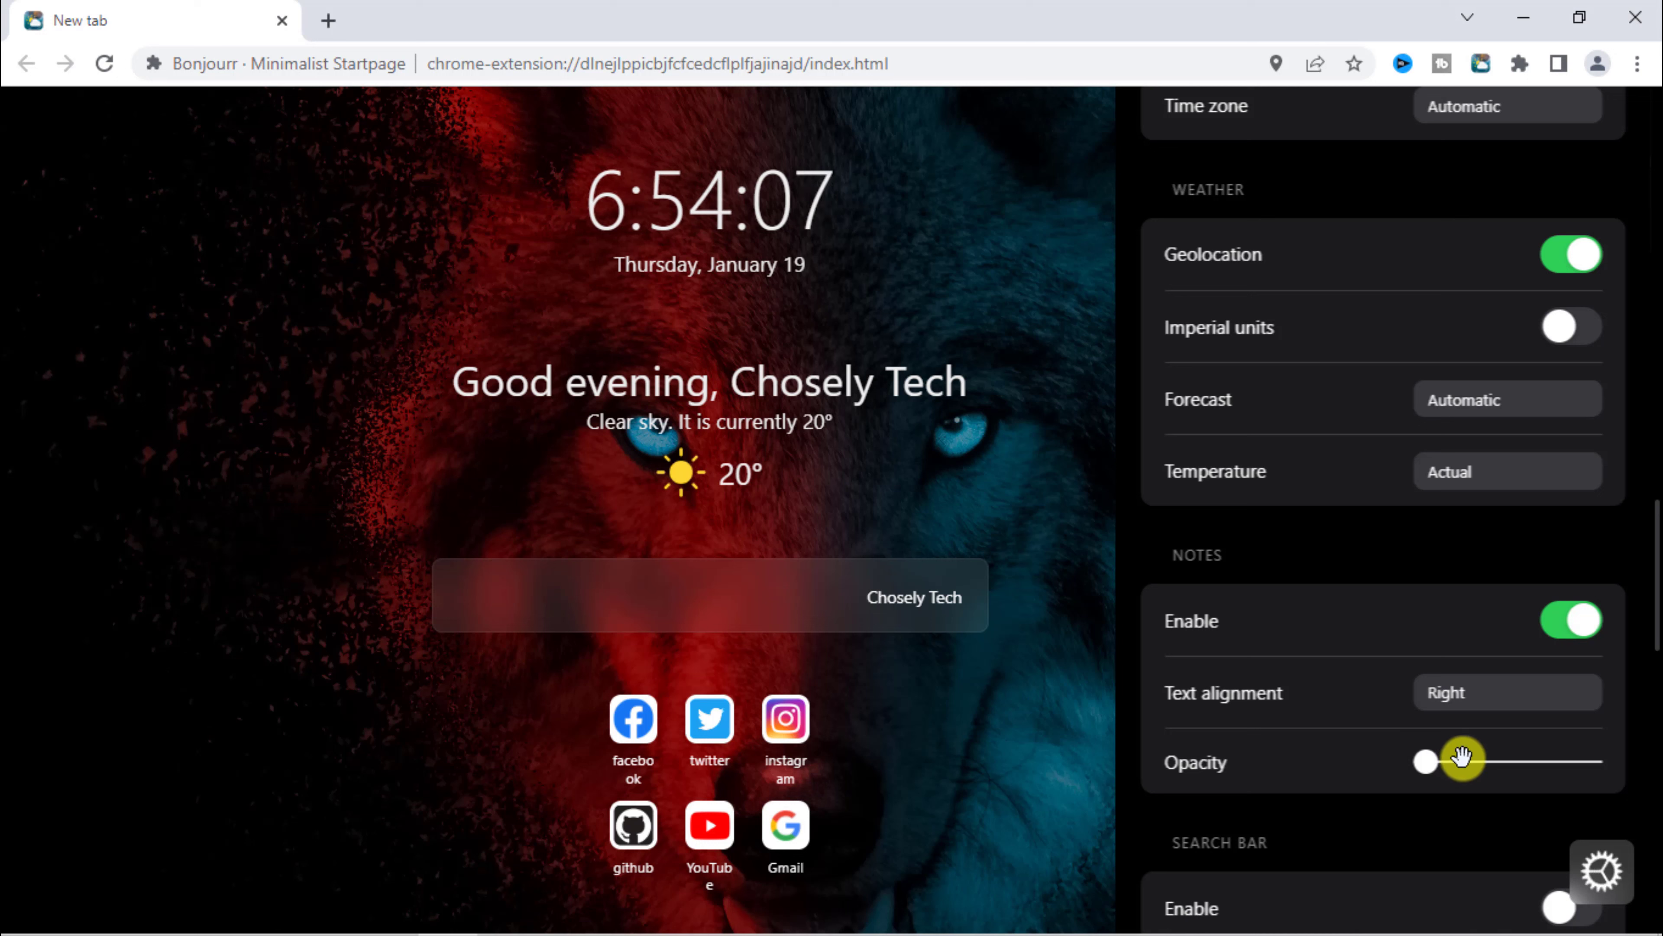
Raise the note's opacity slightly and turn notes off
drag(1436, 762, 1455, 764)
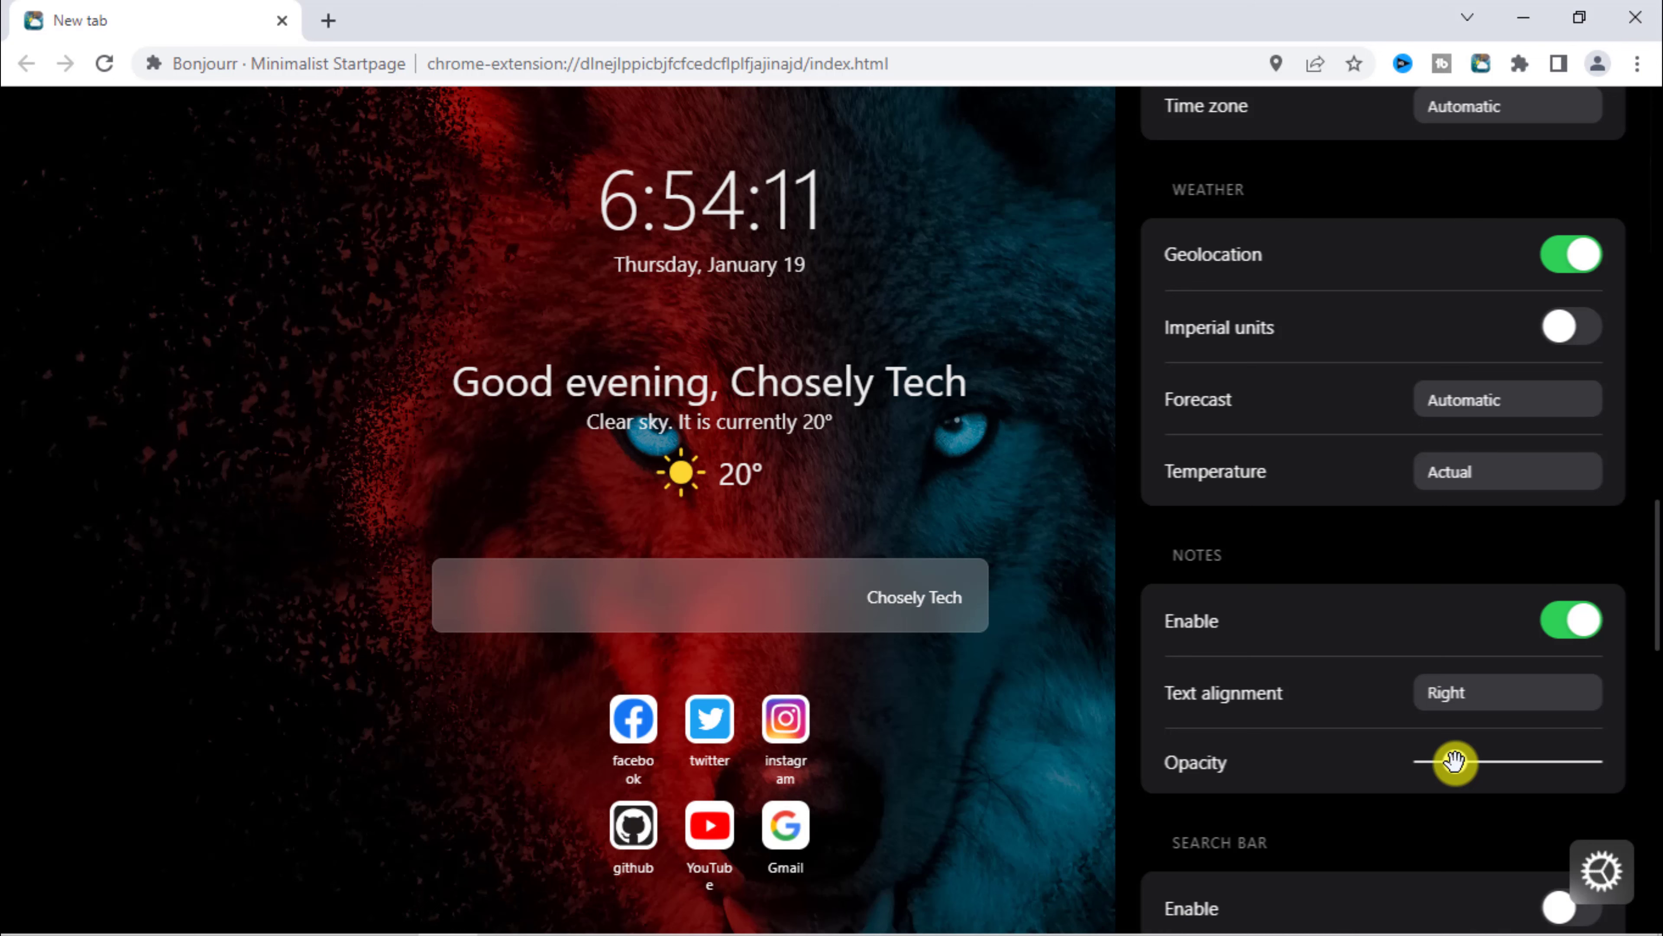
click(1544, 633)
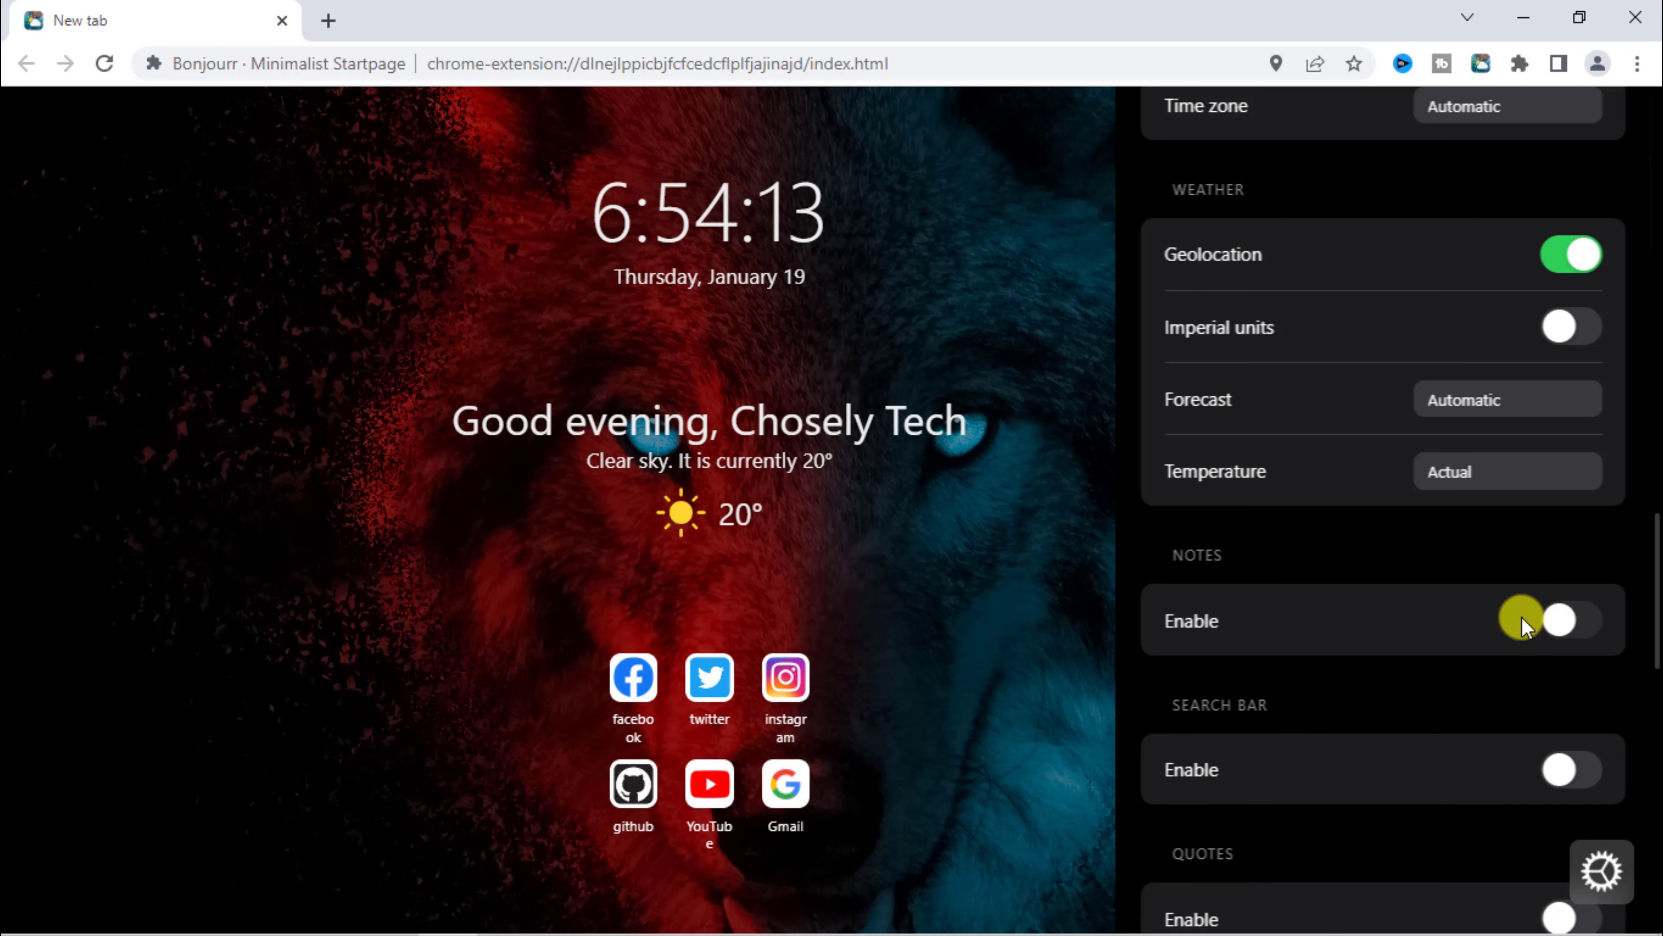
Enable the search bar with Open in new tab on, Google as the search engine, and its opacity raised to nearly half
scroll(1401, 606, down, 3)
click(1580, 532)
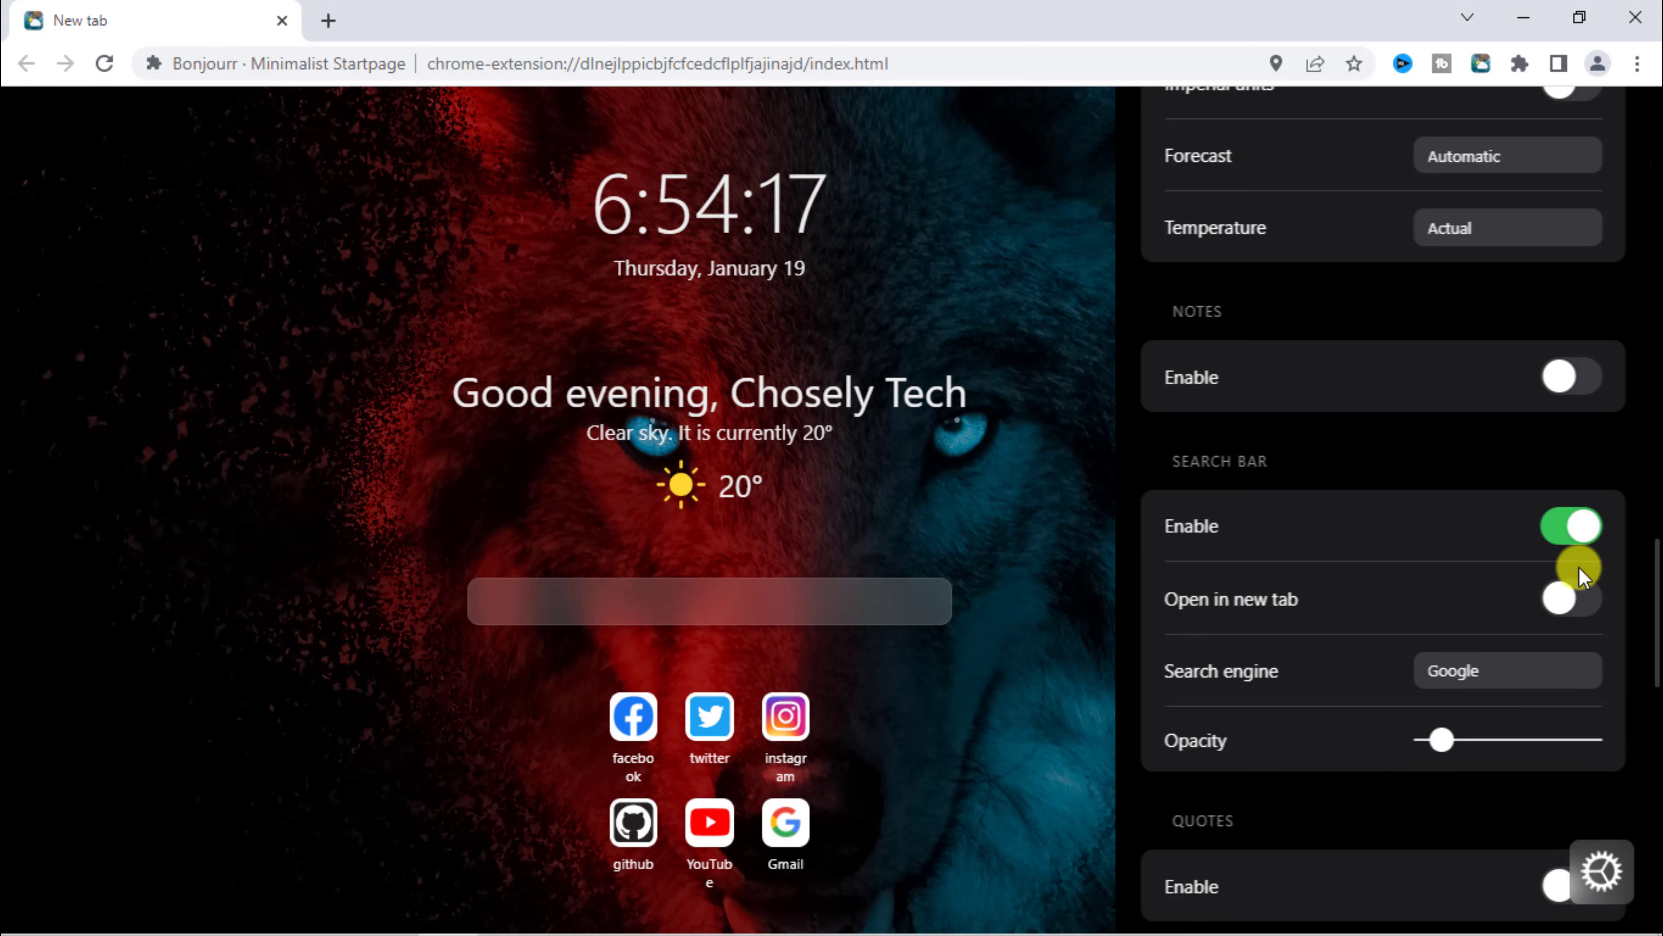
click(1583, 607)
click(1486, 668)
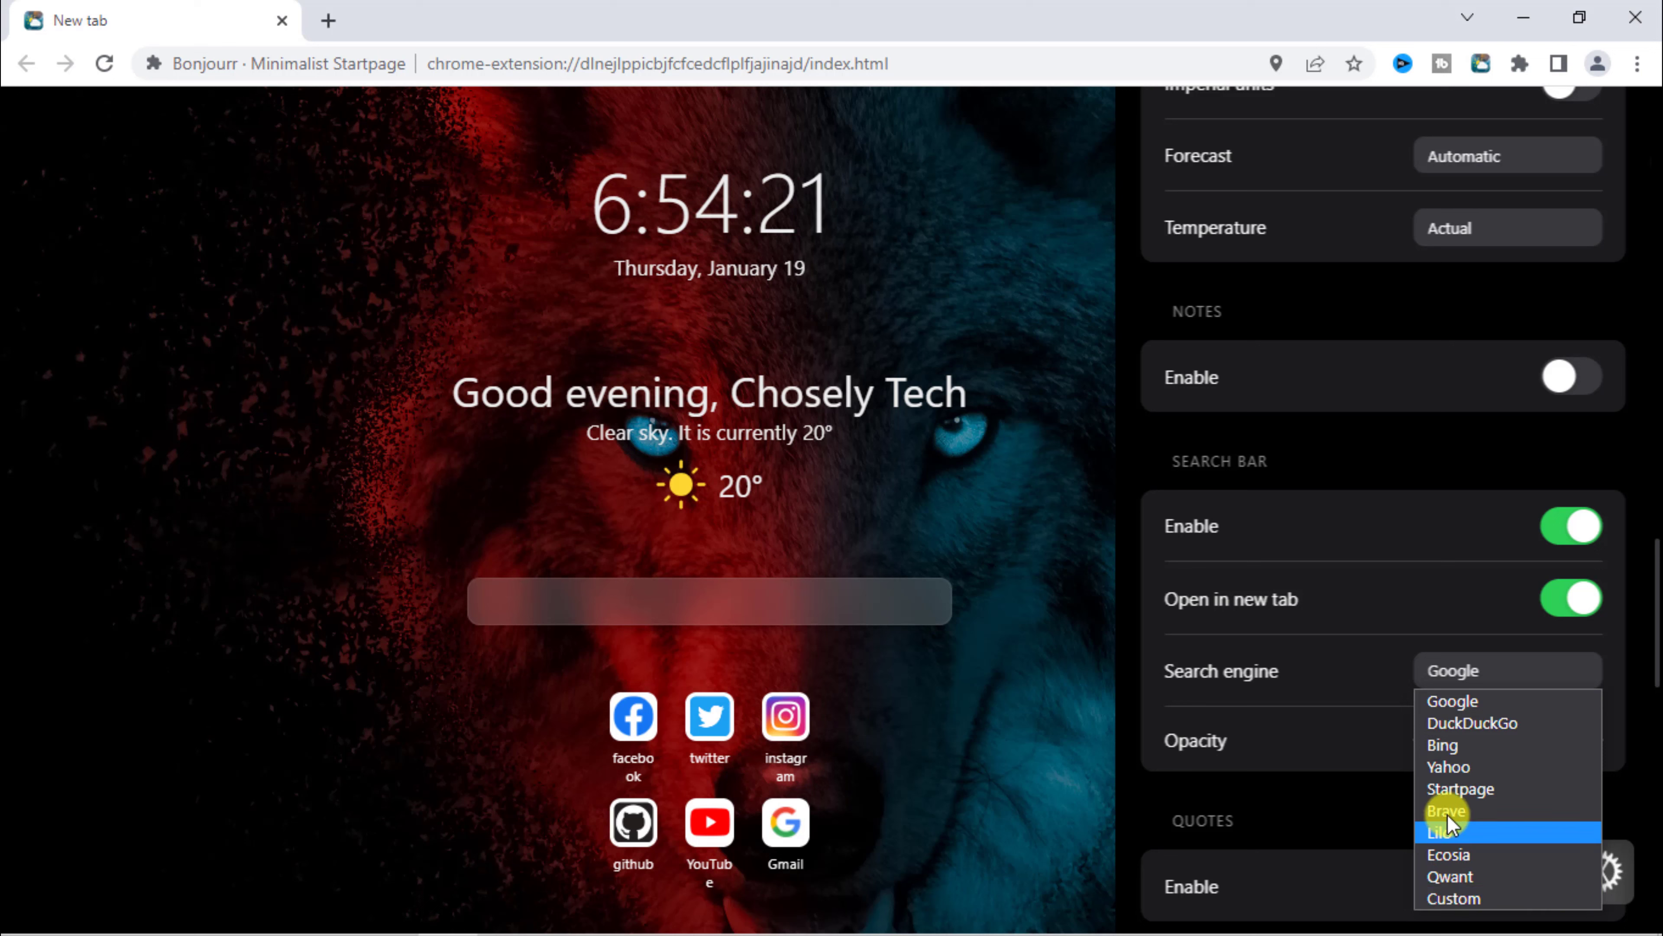
click(1459, 700)
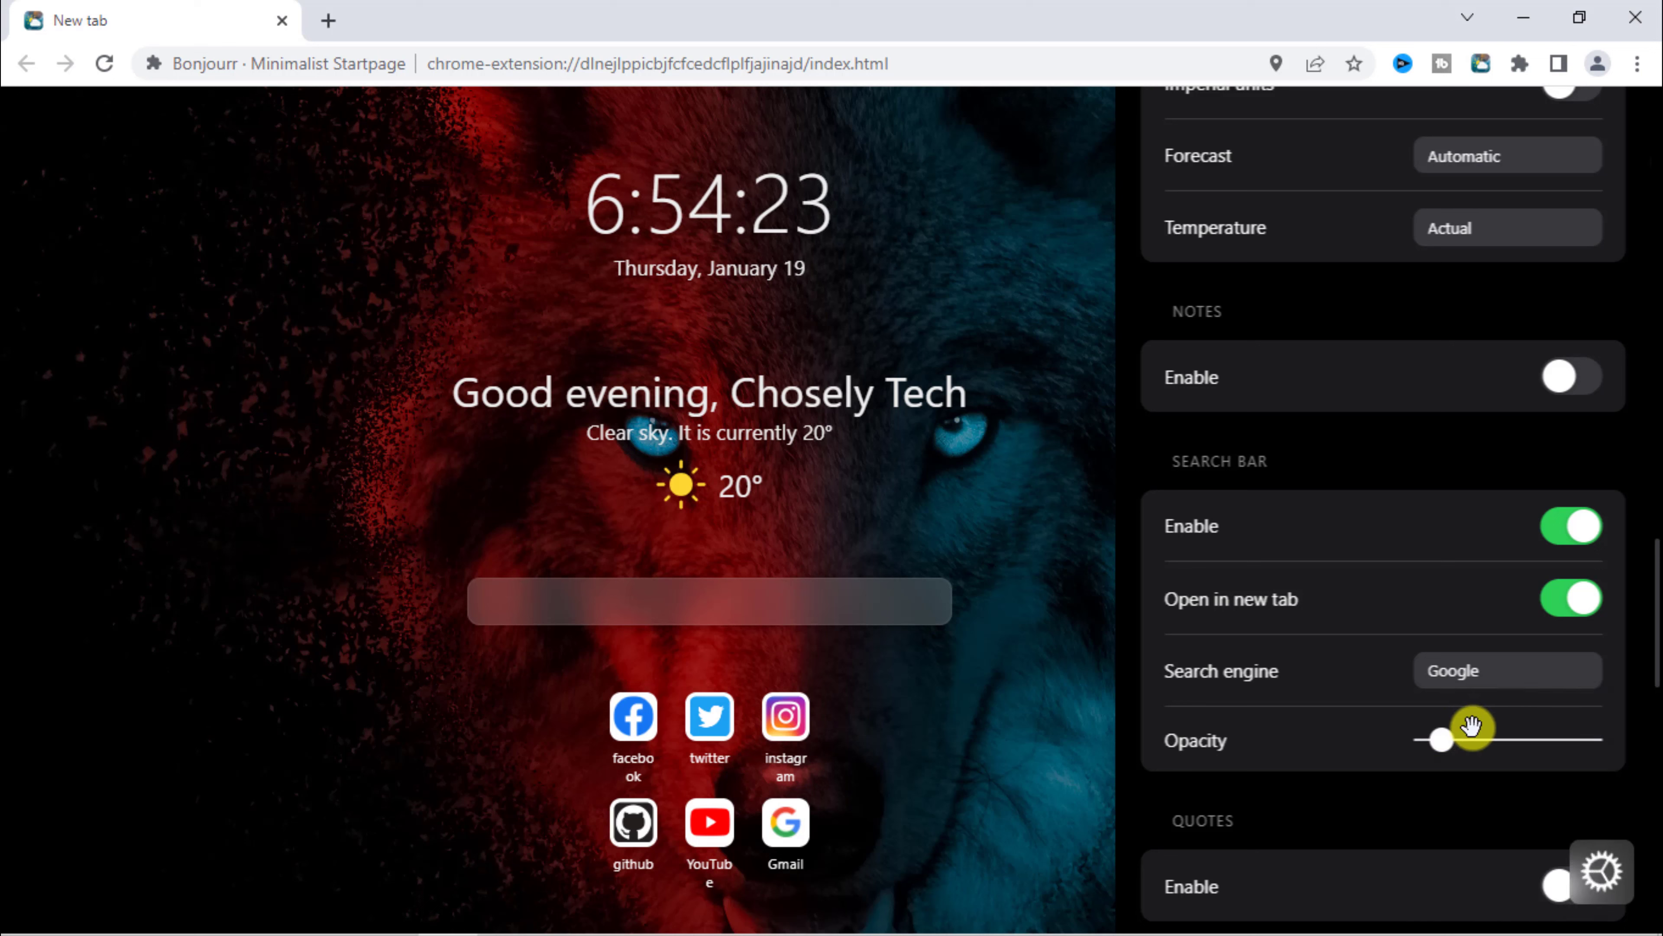
drag(1444, 747, 1490, 747)
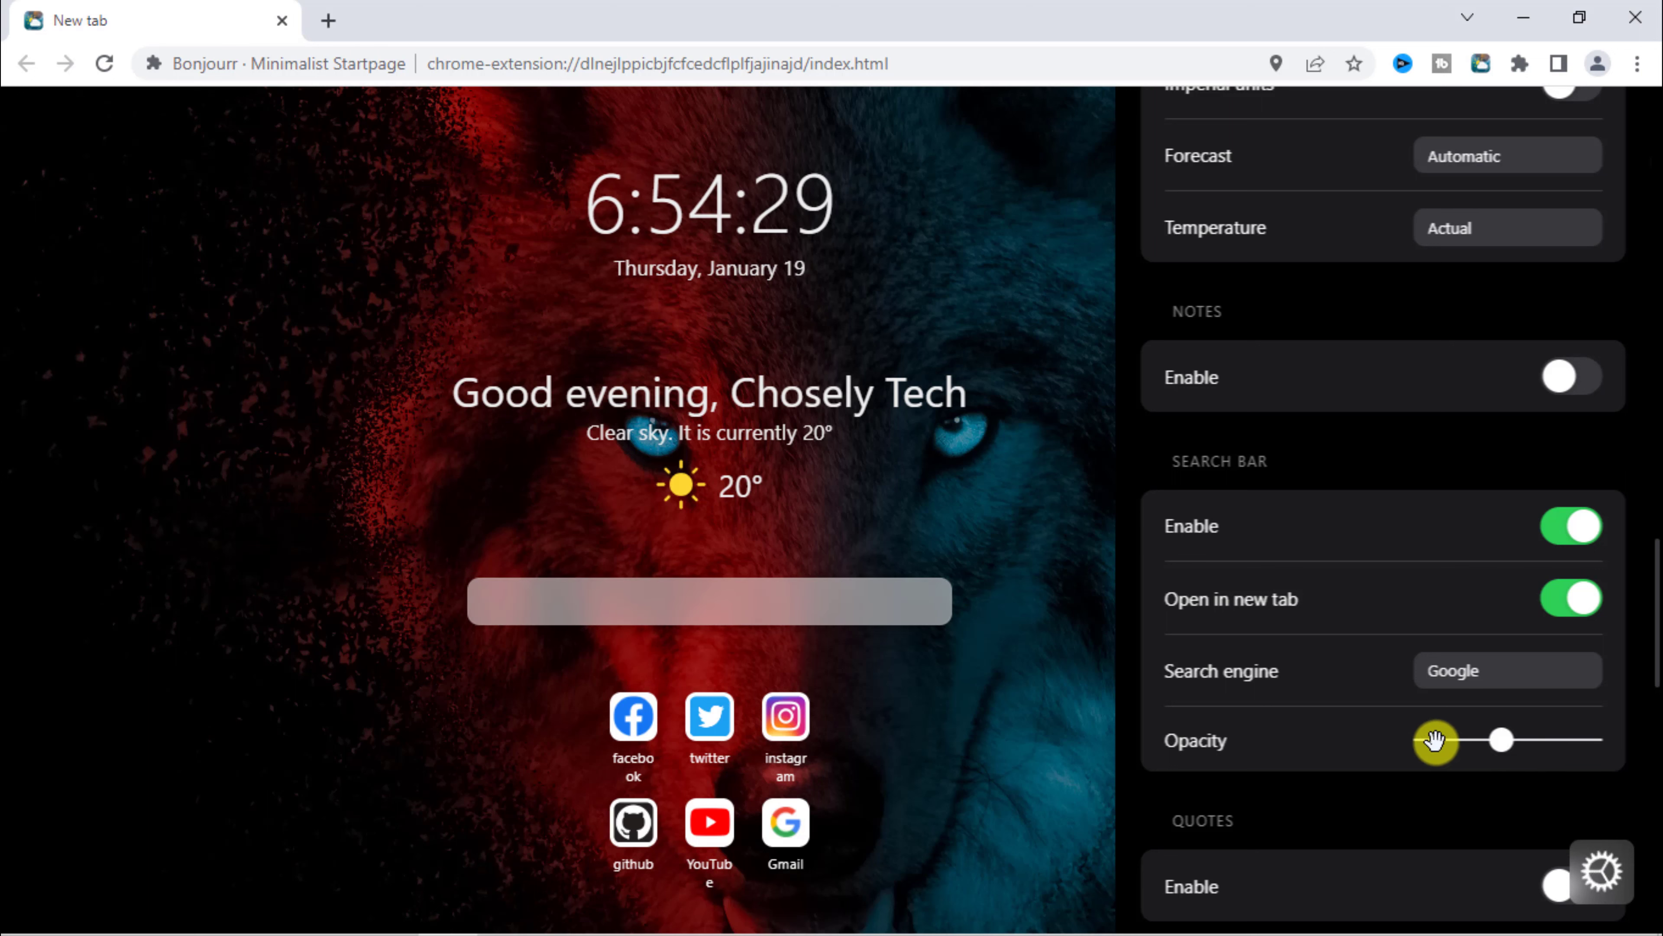
Test the page's search bar by searching for "facebook" and close the results tab
scroll(1356, 609, down, 2)
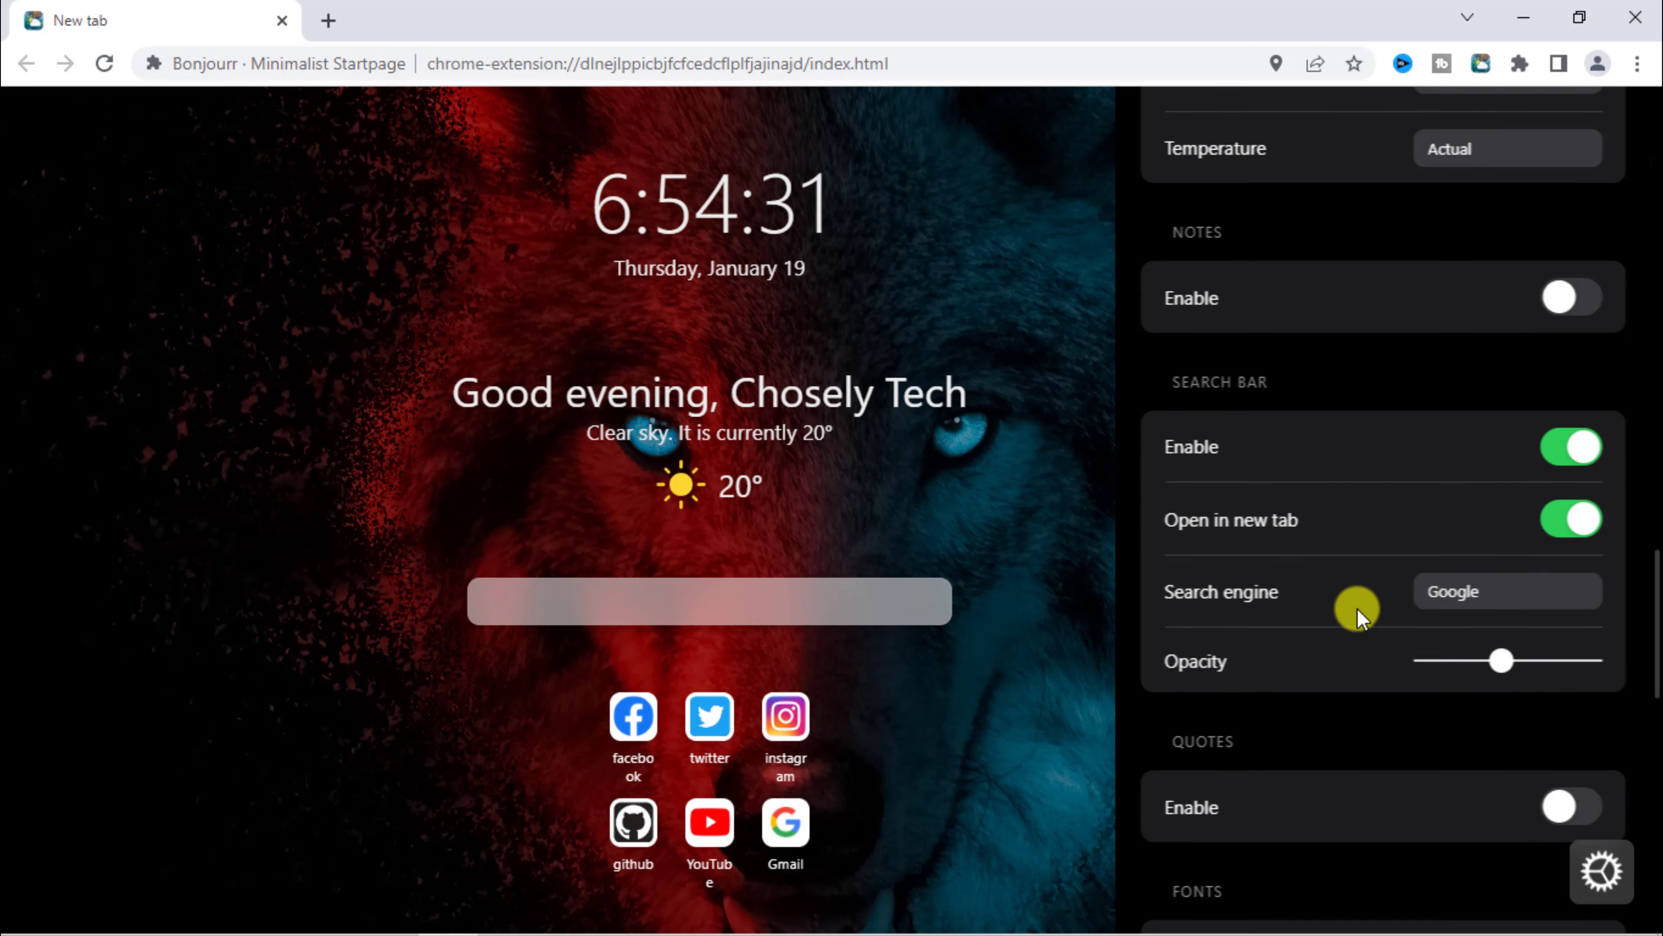
click(647, 596)
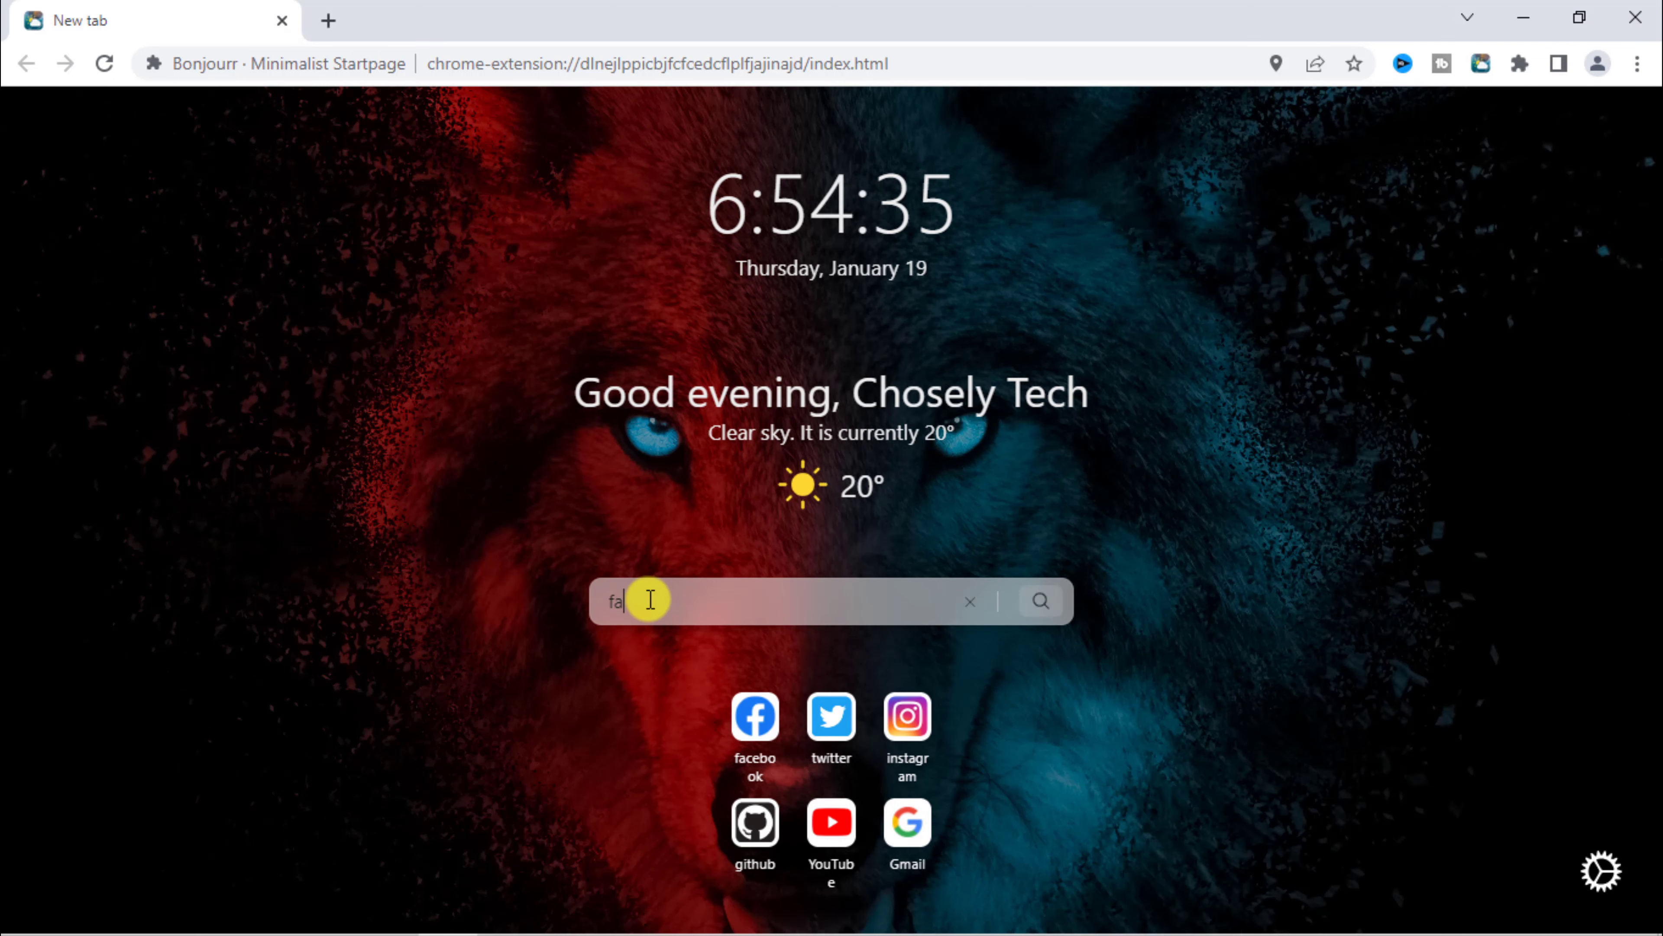
text(facebook)
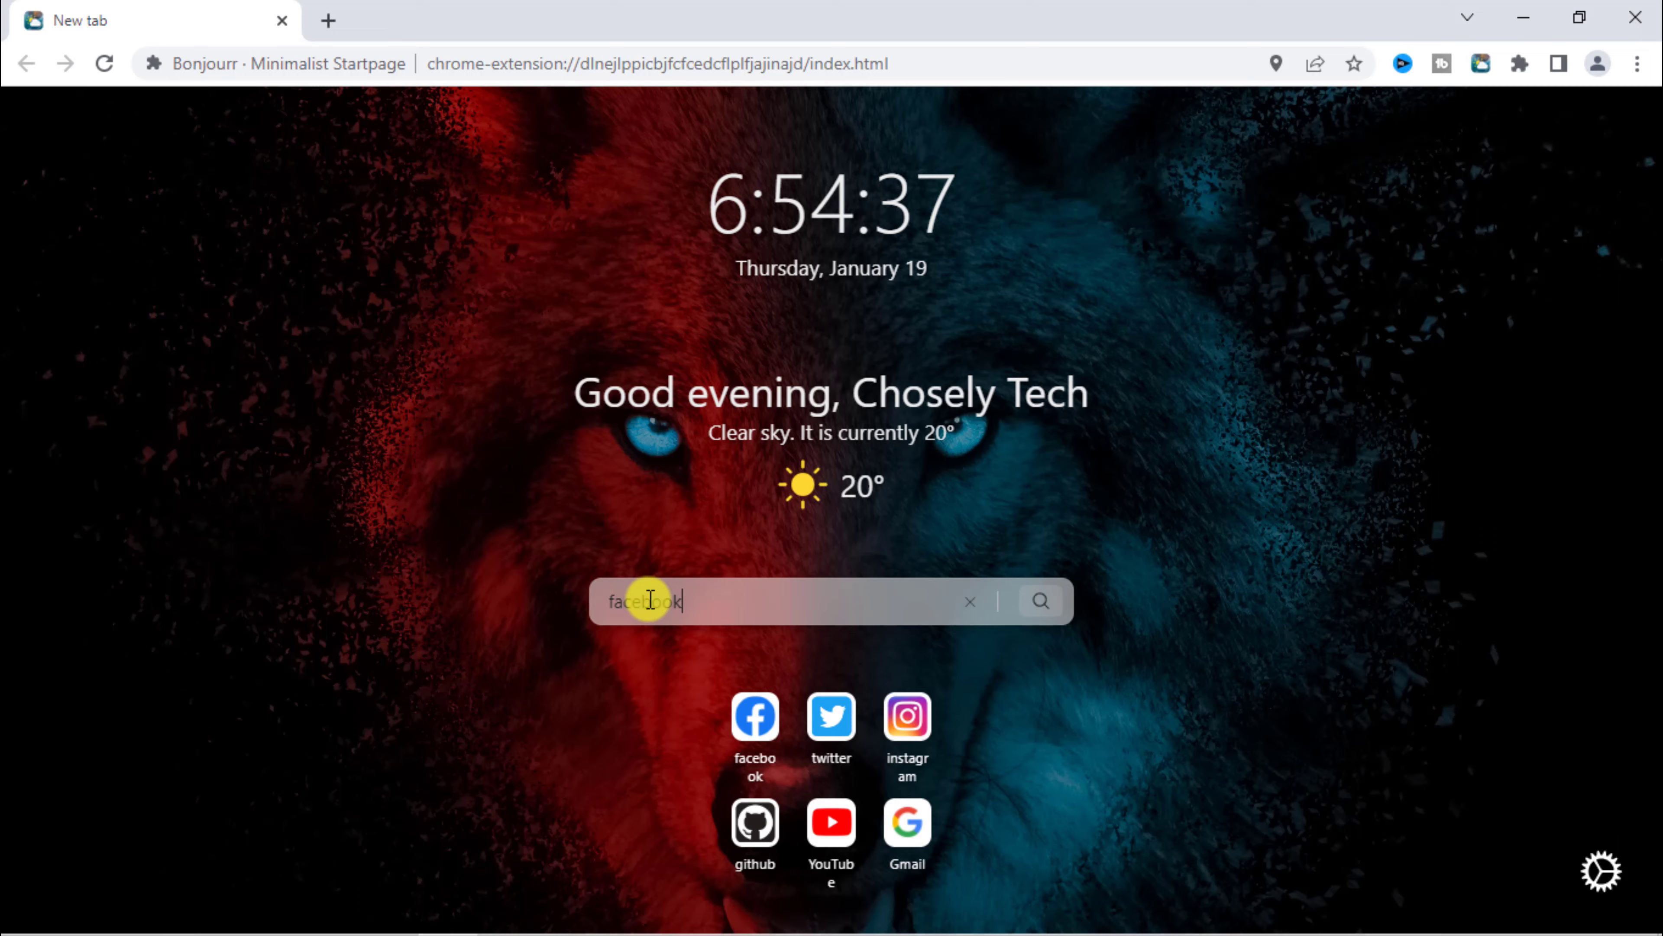
key(Return)
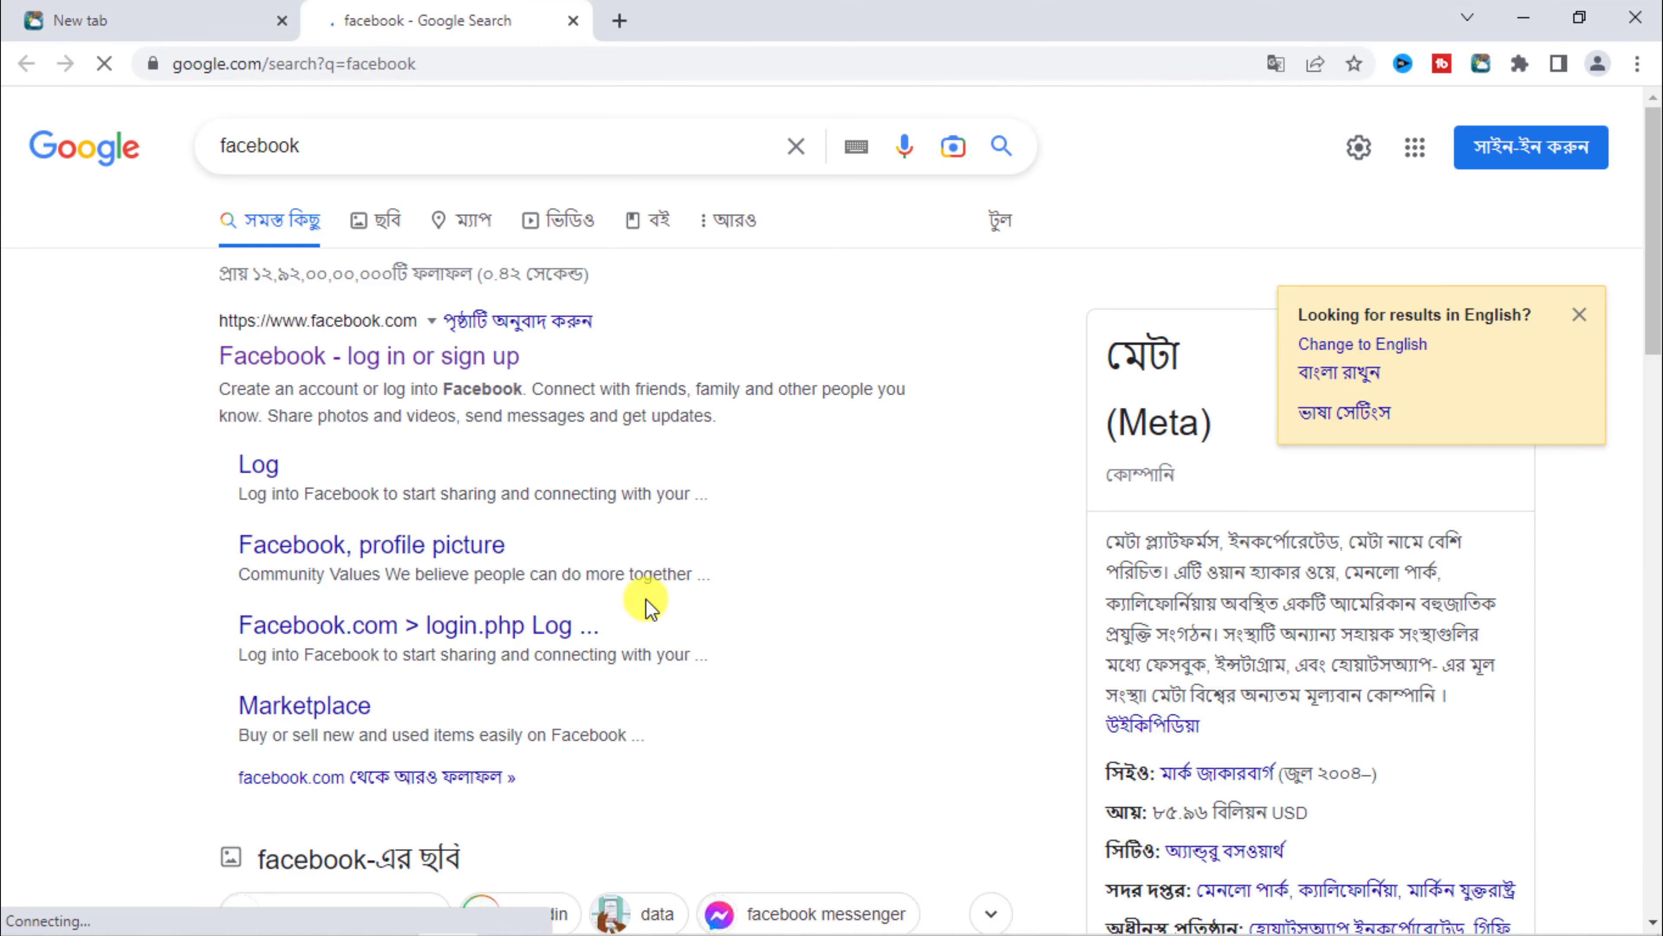
click(573, 20)
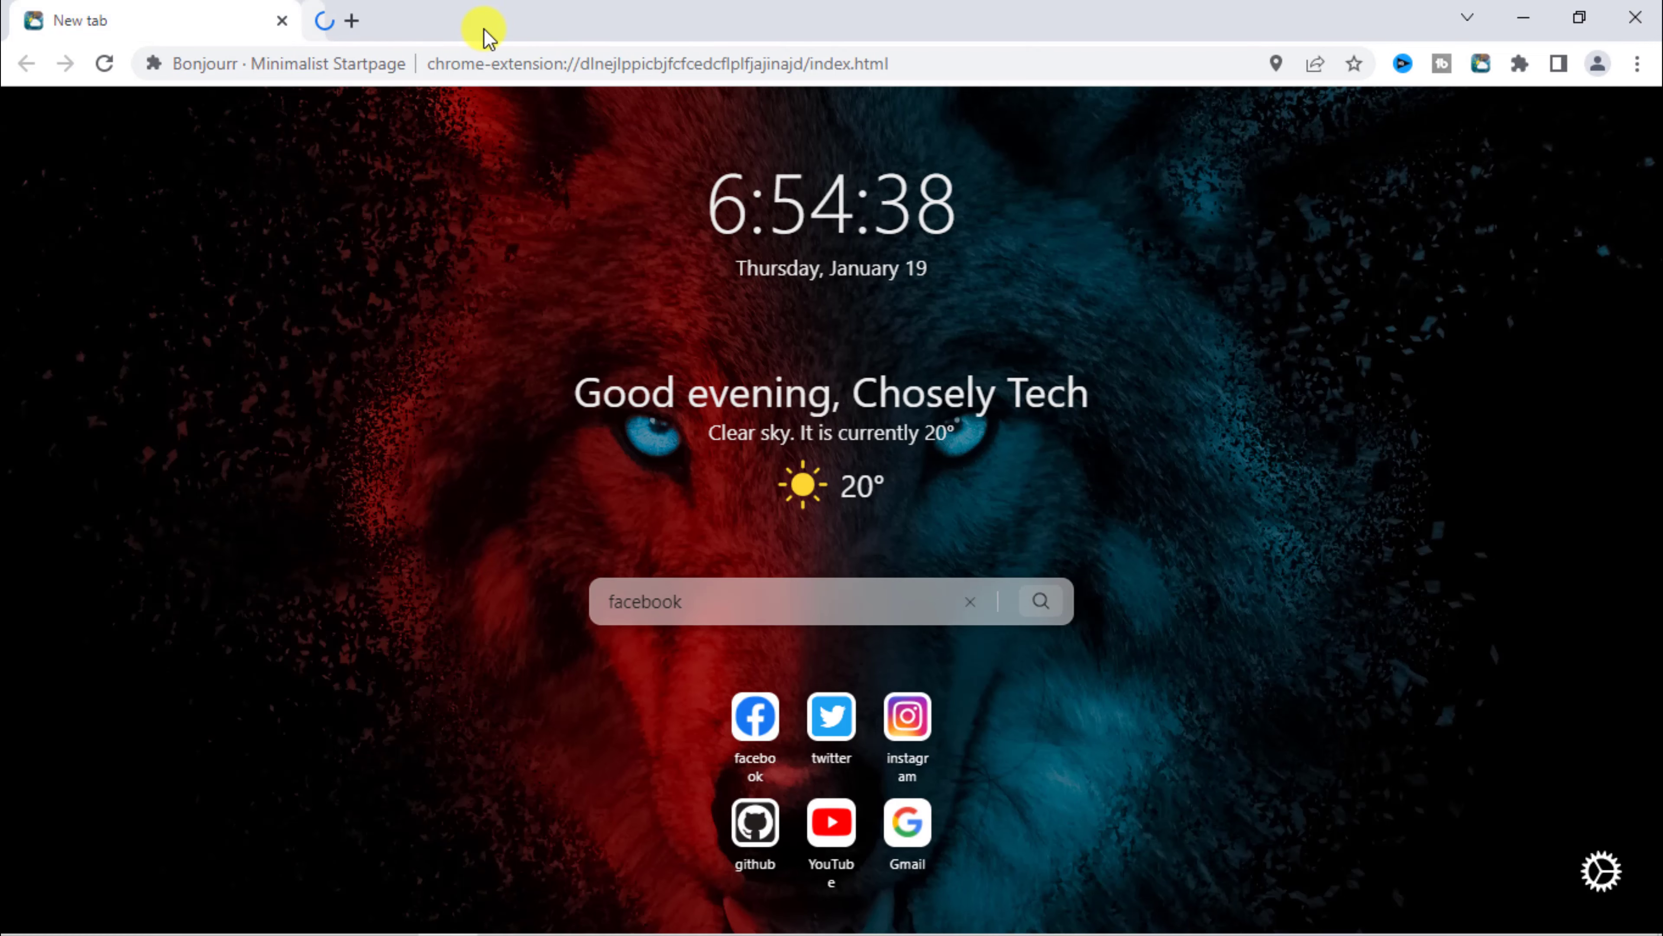
Set the page's font family to Jost in the settings
click(1601, 872)
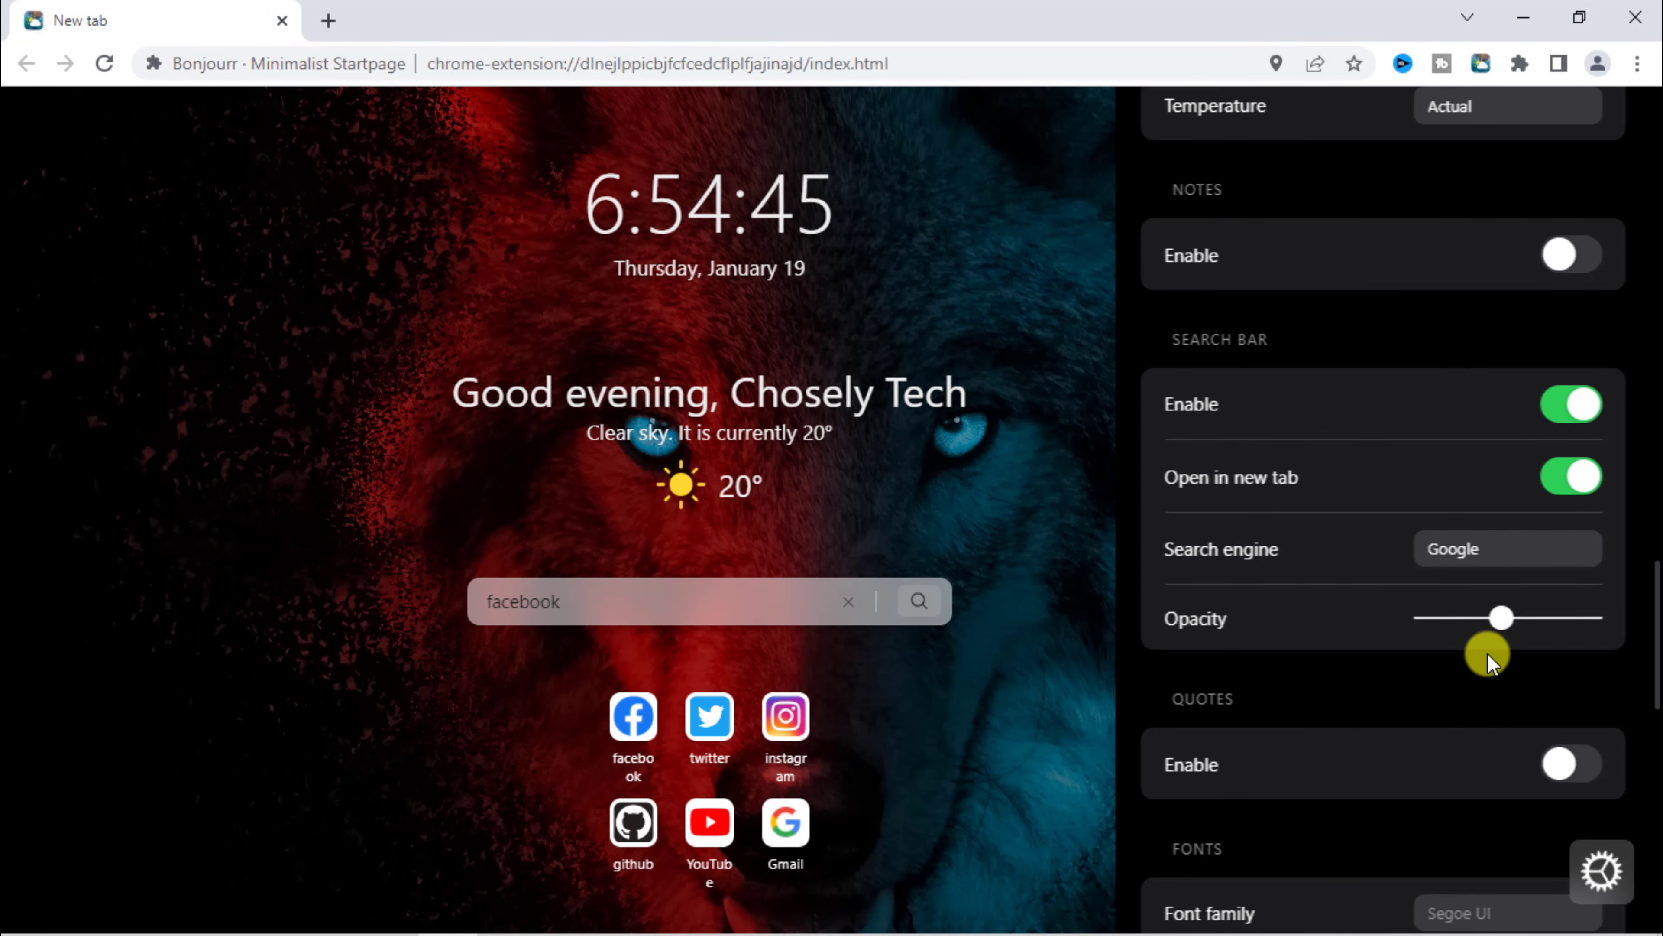
scroll(1497, 679, down, 3)
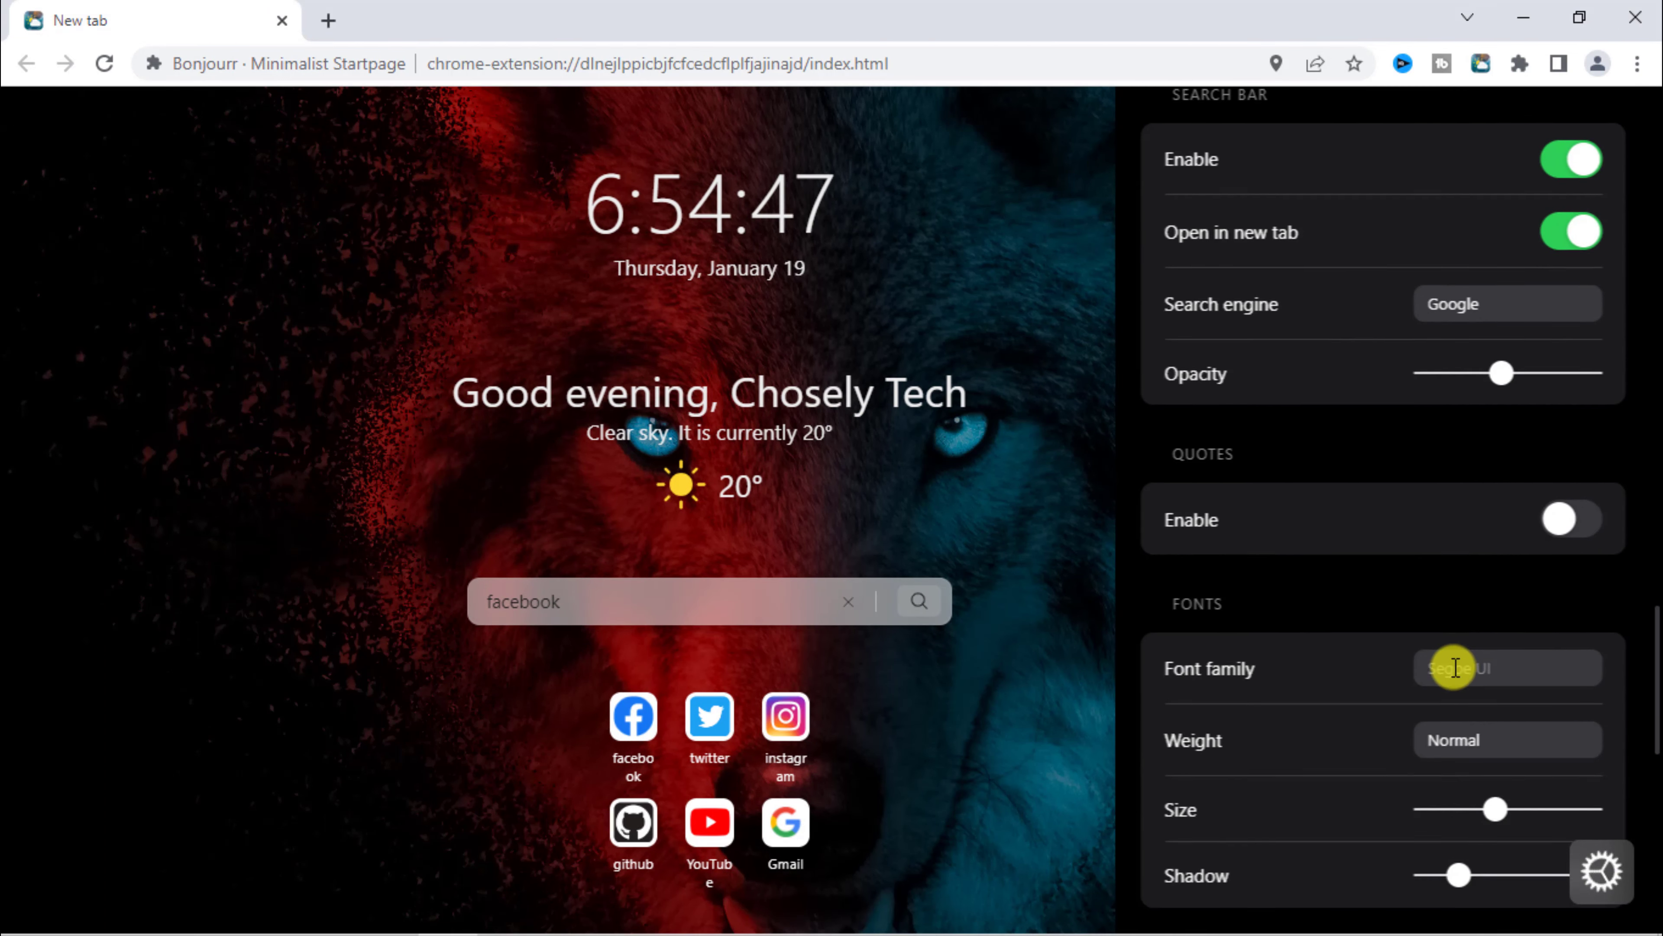
scroll(1455, 668, down, 2)
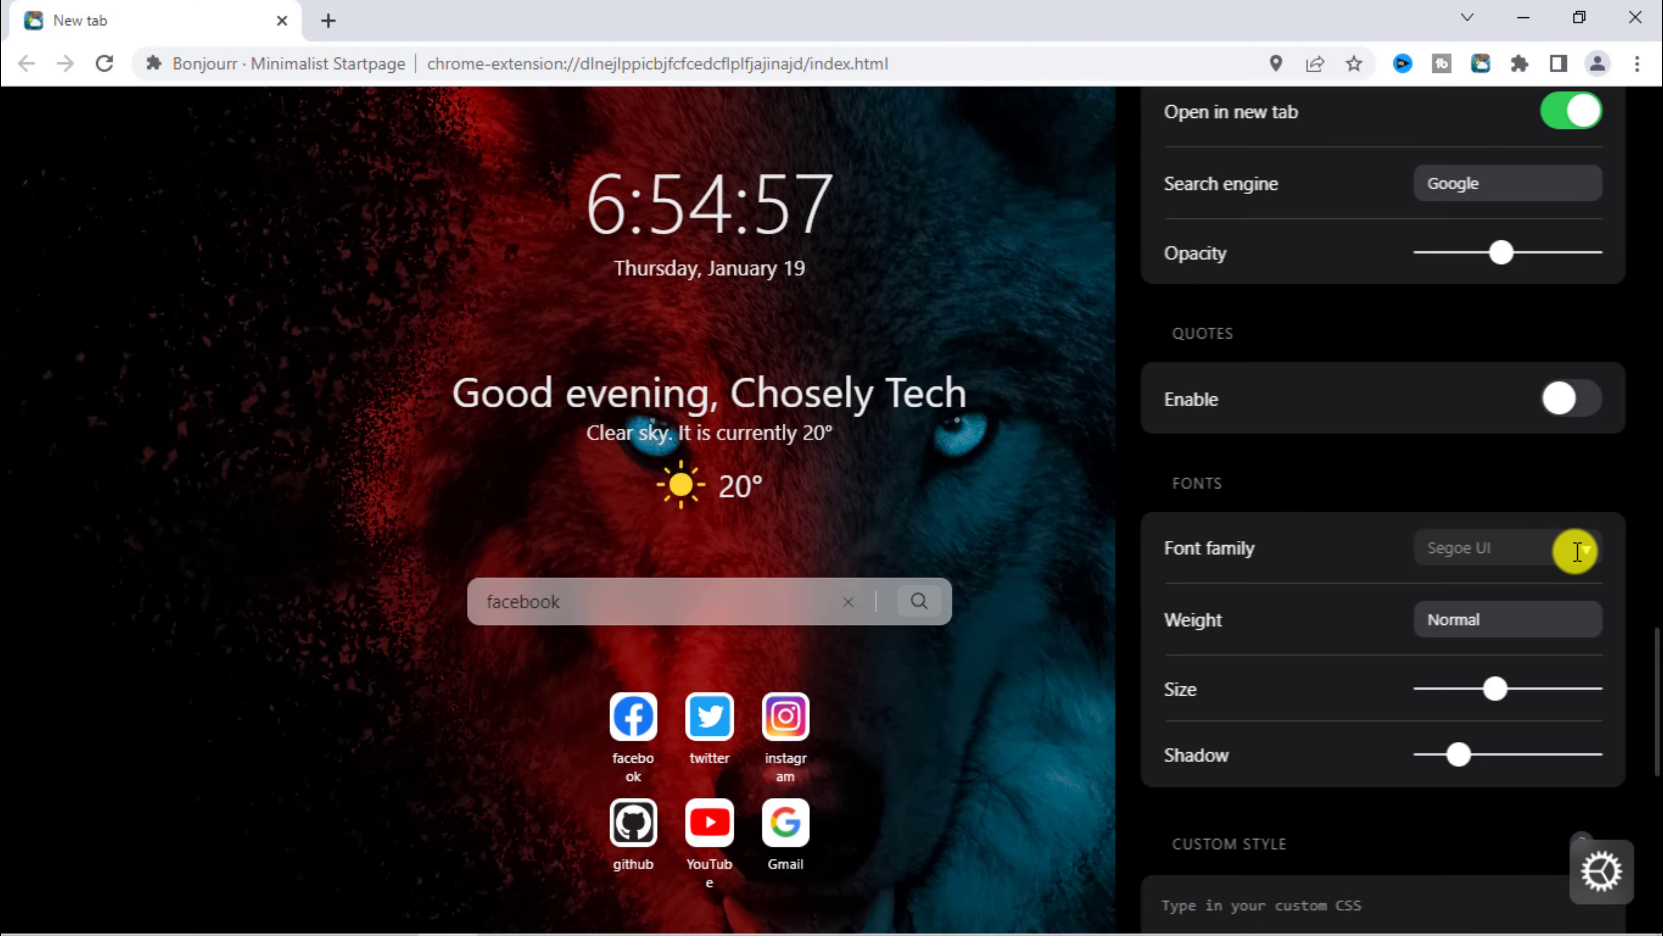
click(1589, 549)
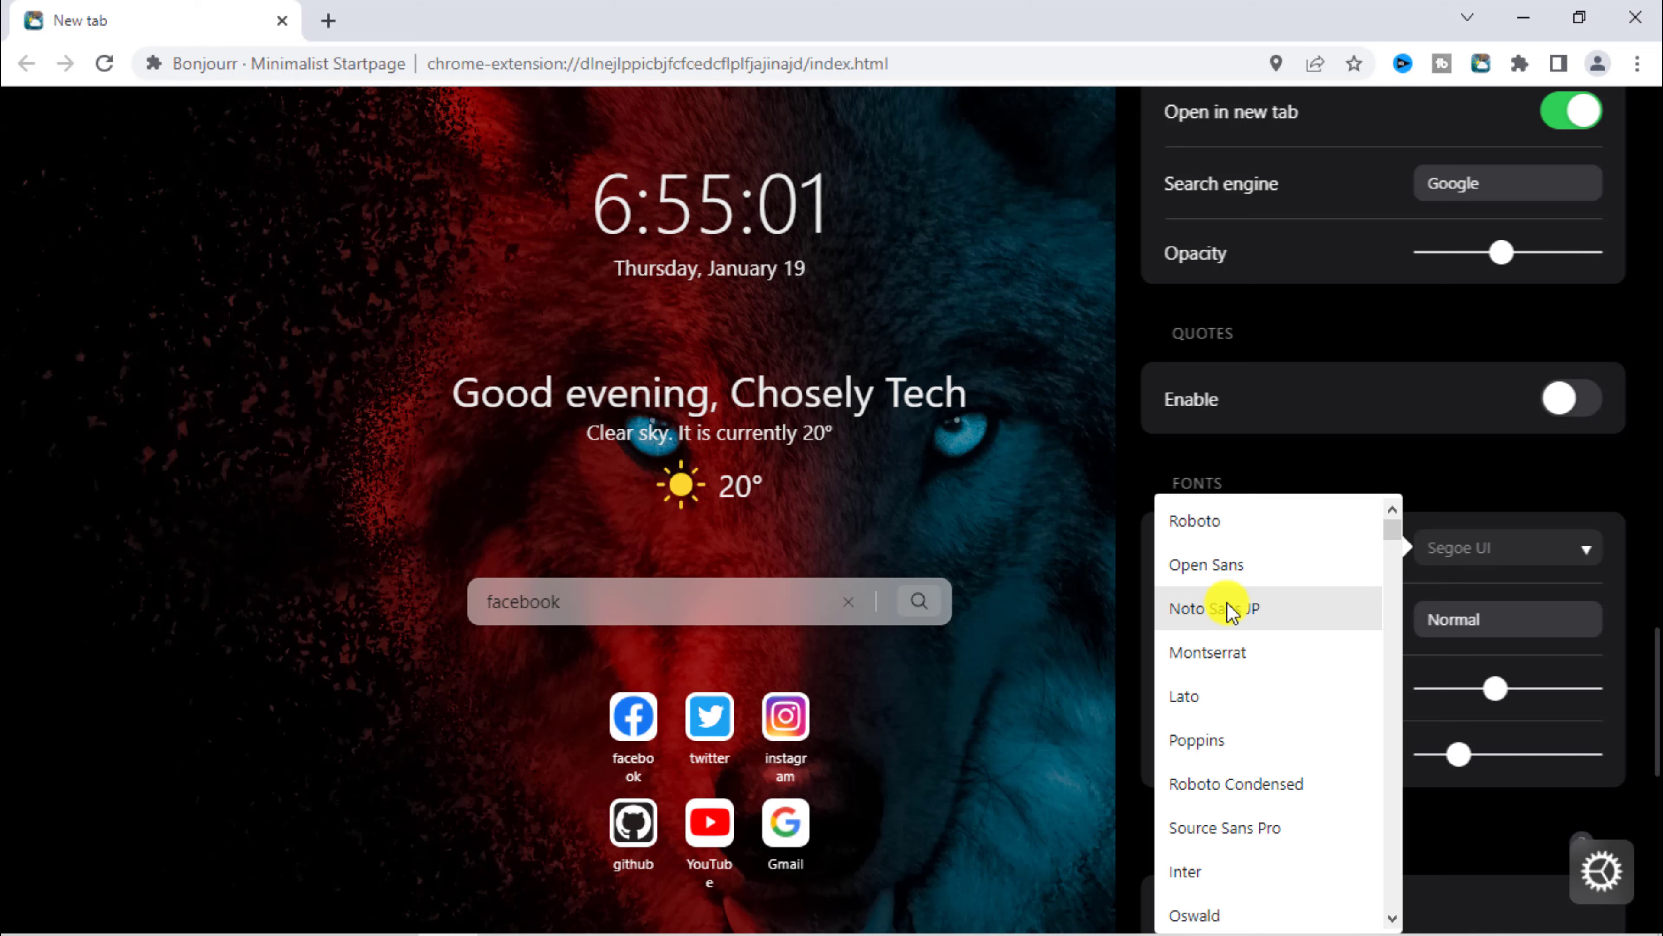
scroll(1230, 608, down, 12)
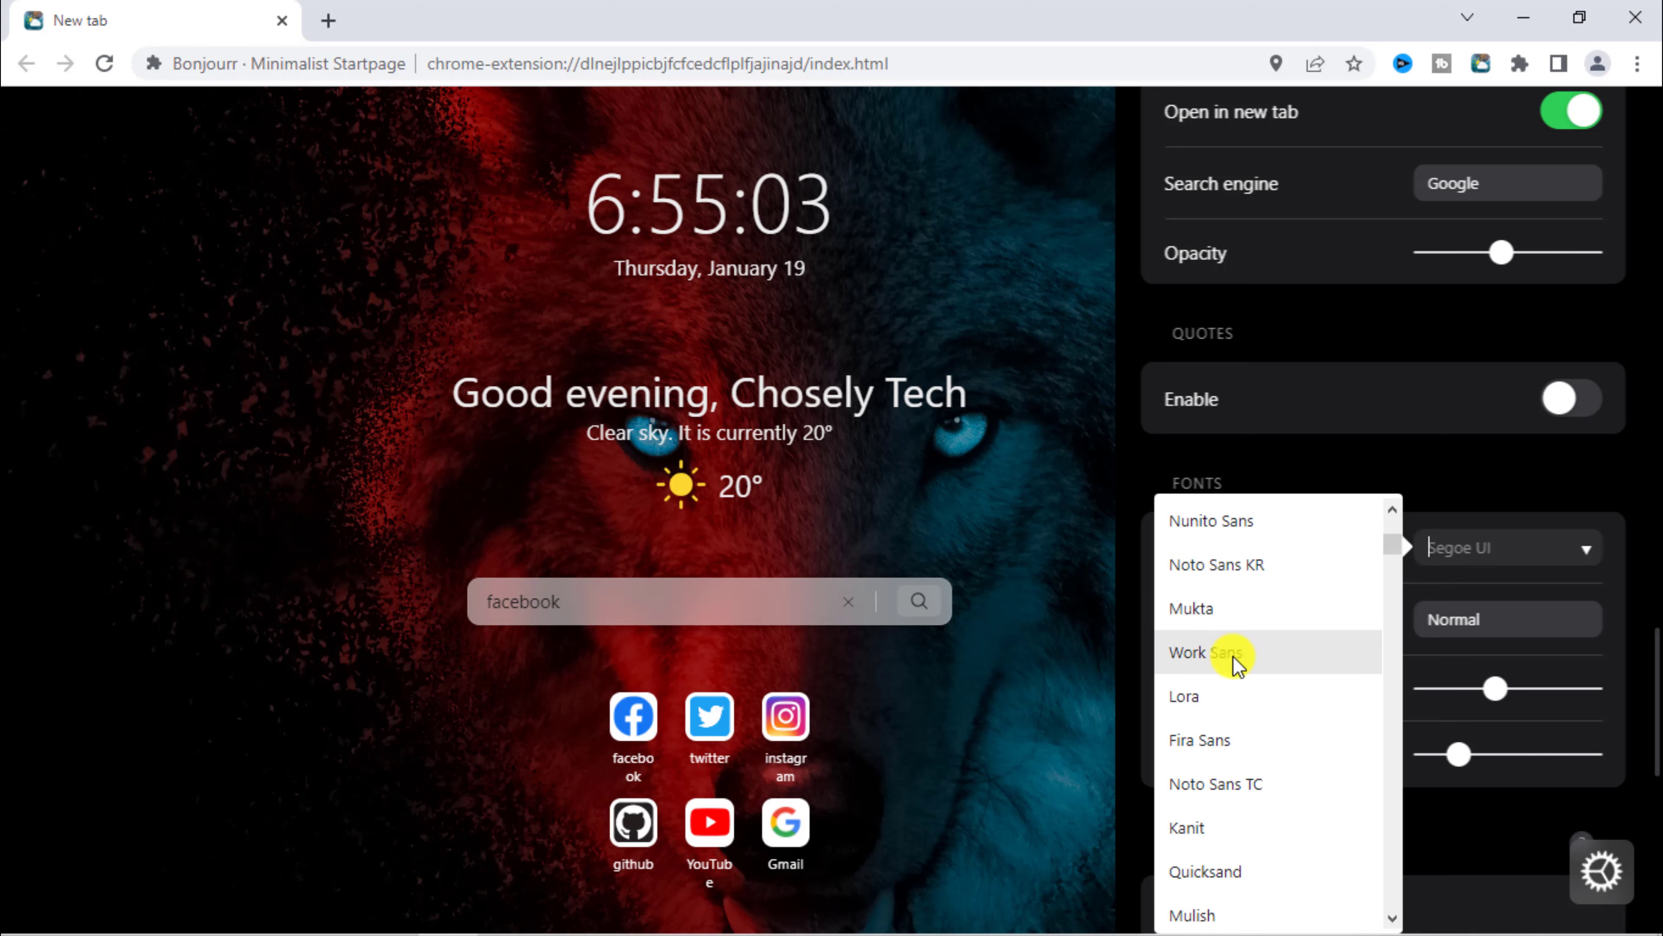
scroll(1237, 662, down, 10)
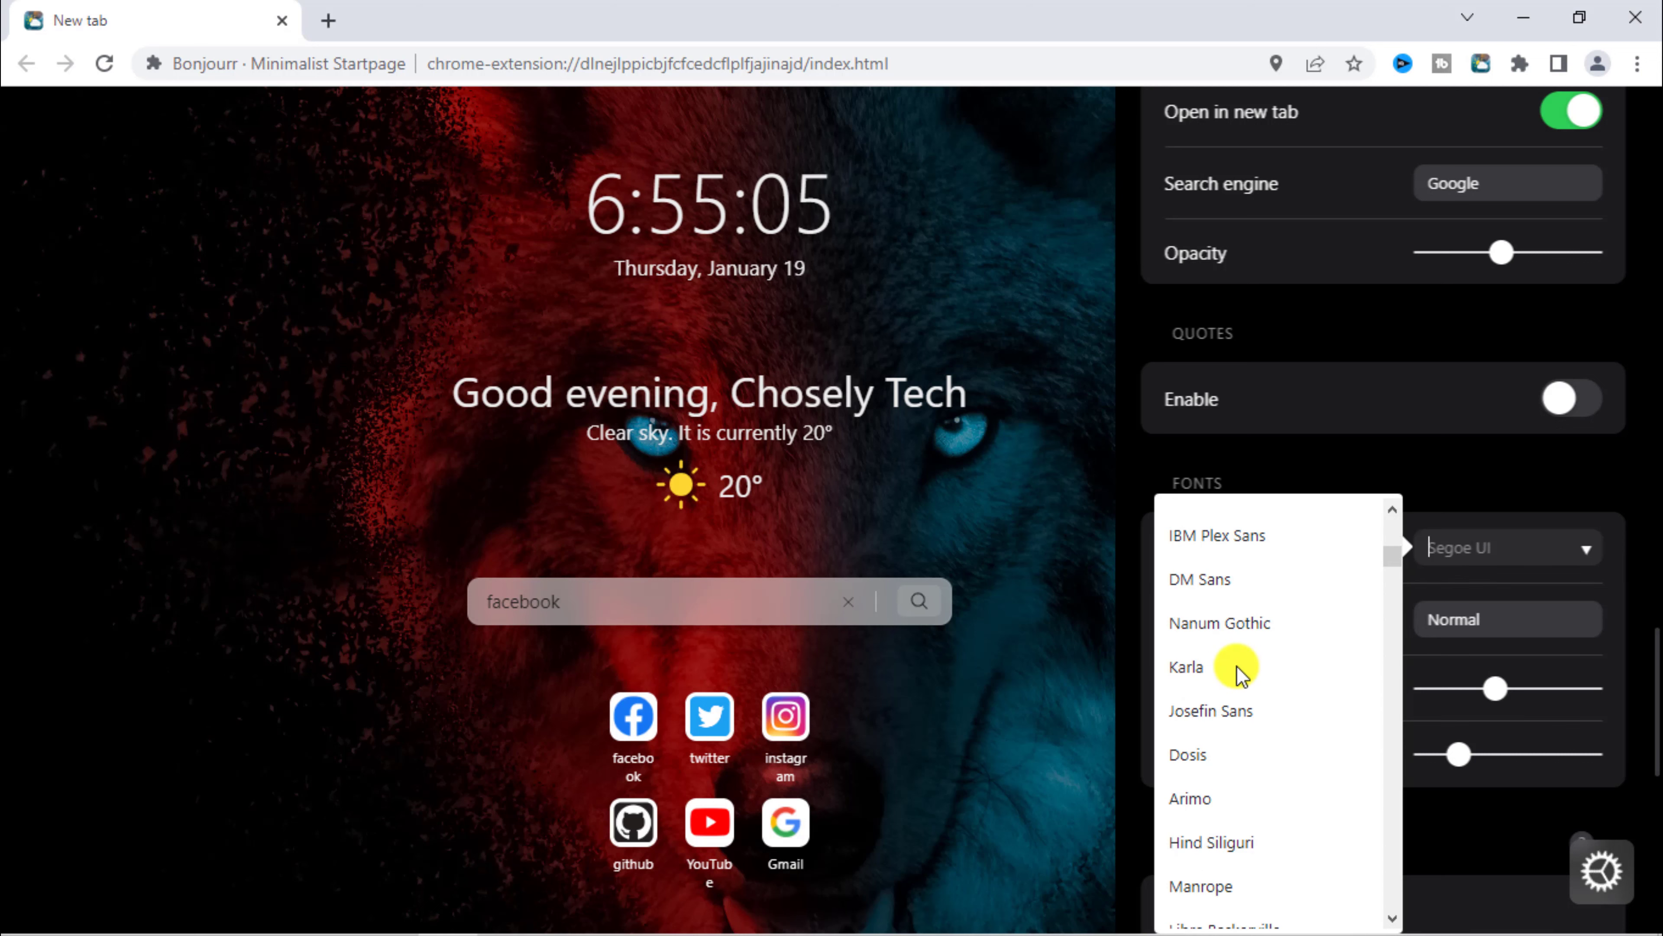
scroll(1241, 675, down, 9)
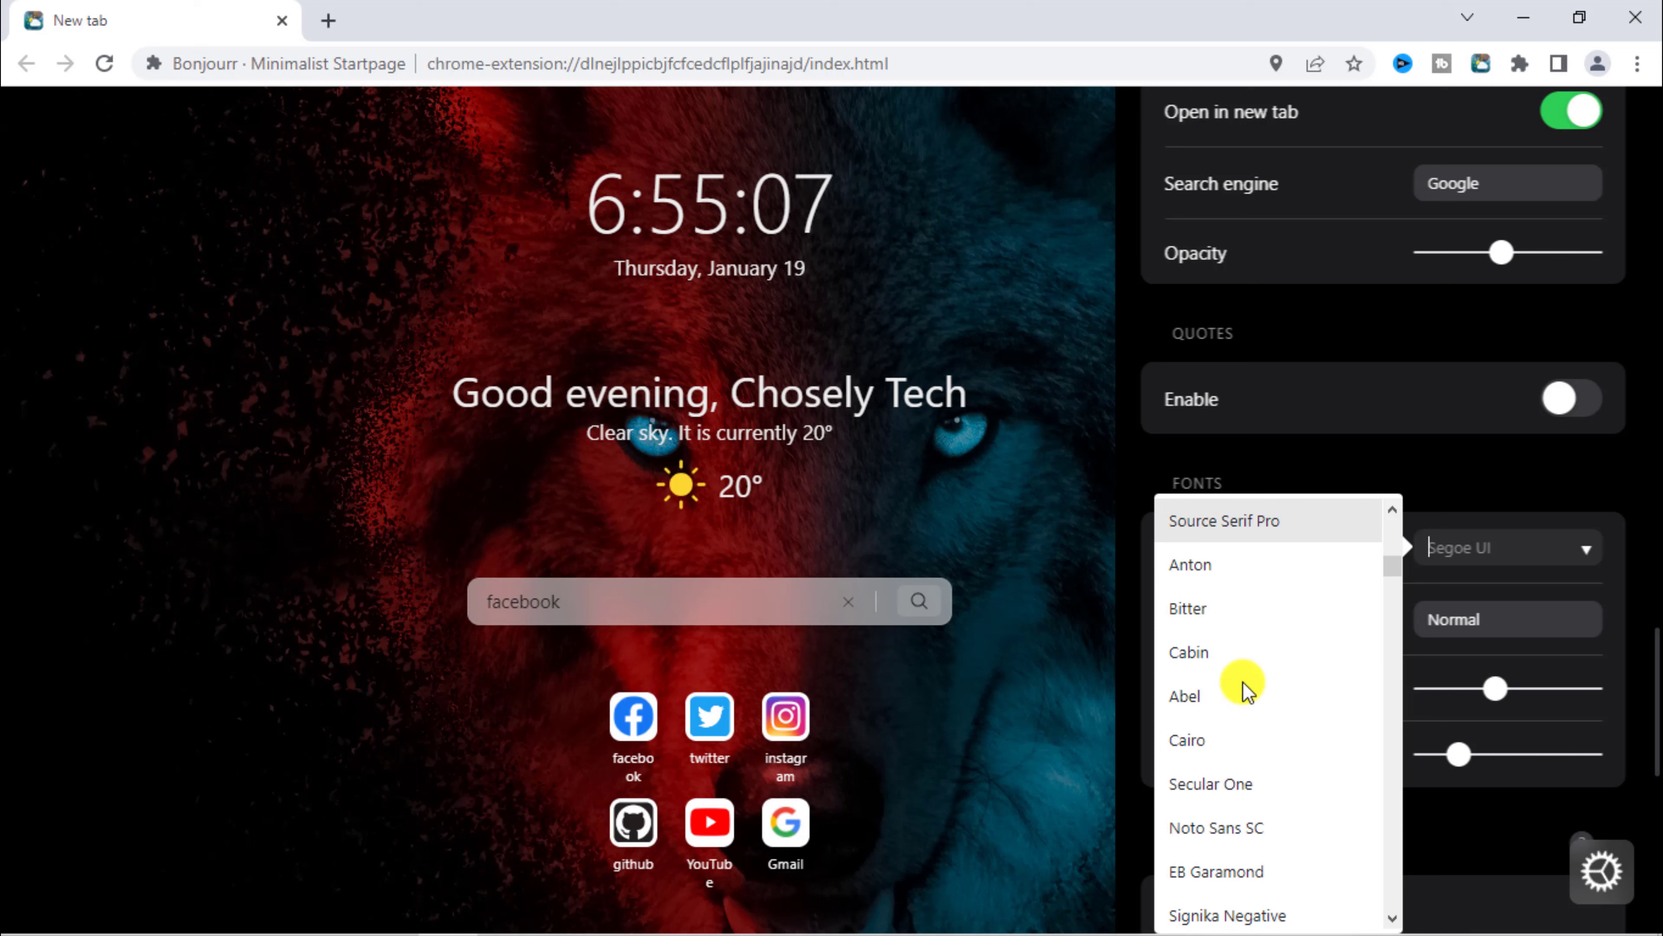
scroll(1246, 691, down, 10)
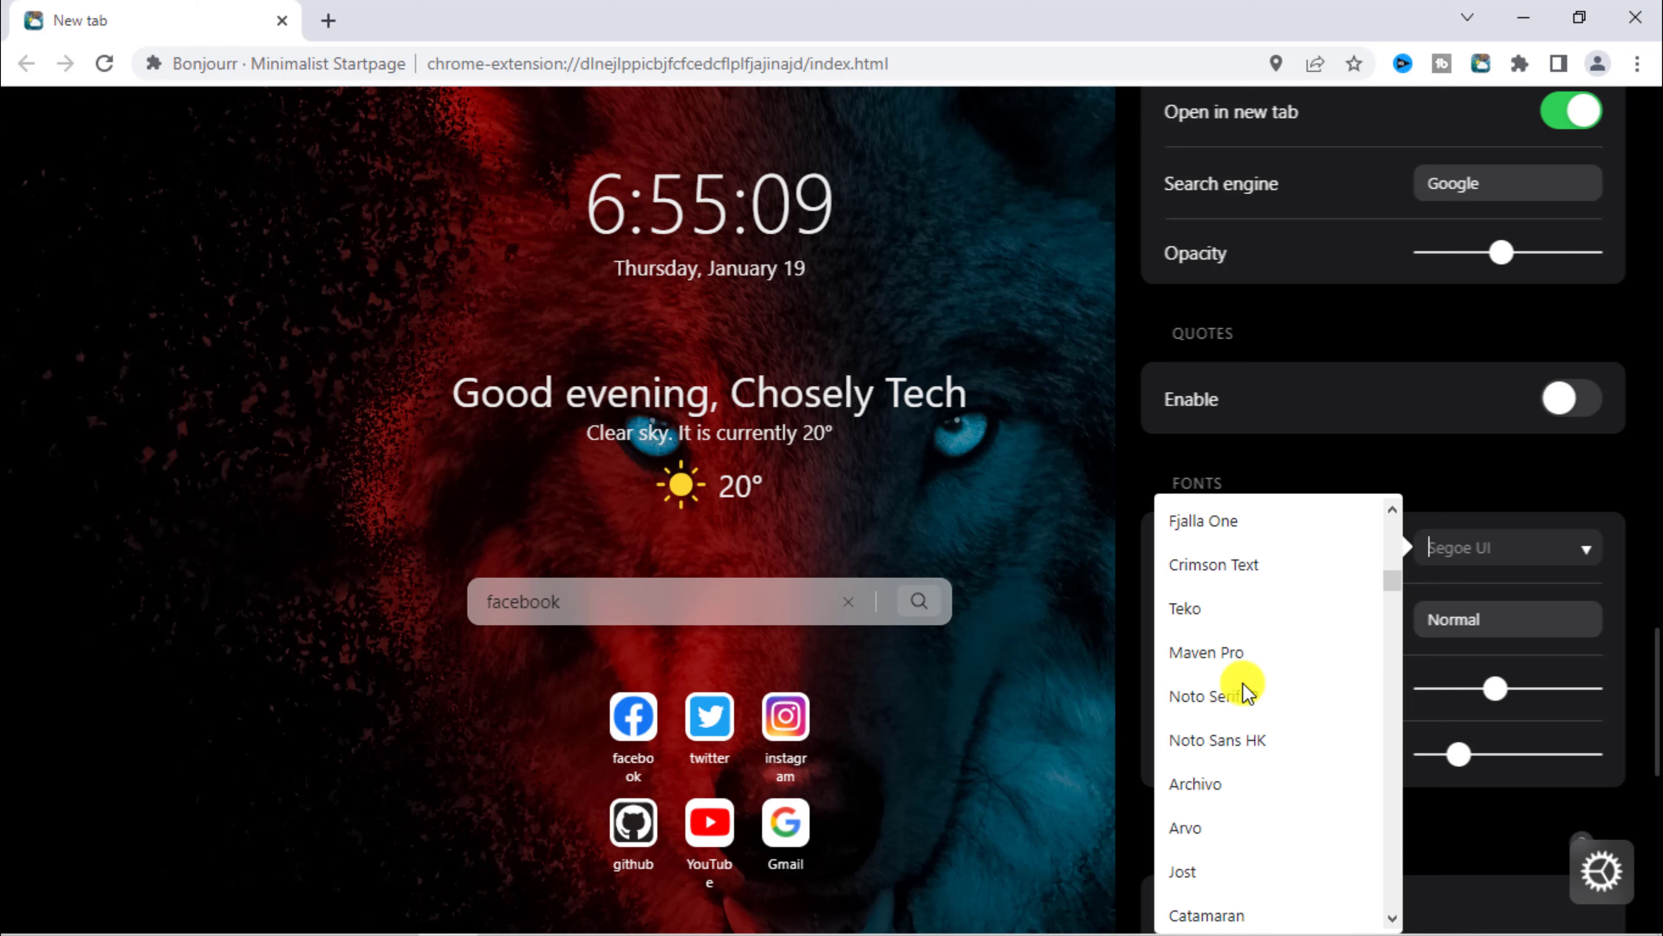
scroll(1247, 691, down, 3)
click(1205, 731)
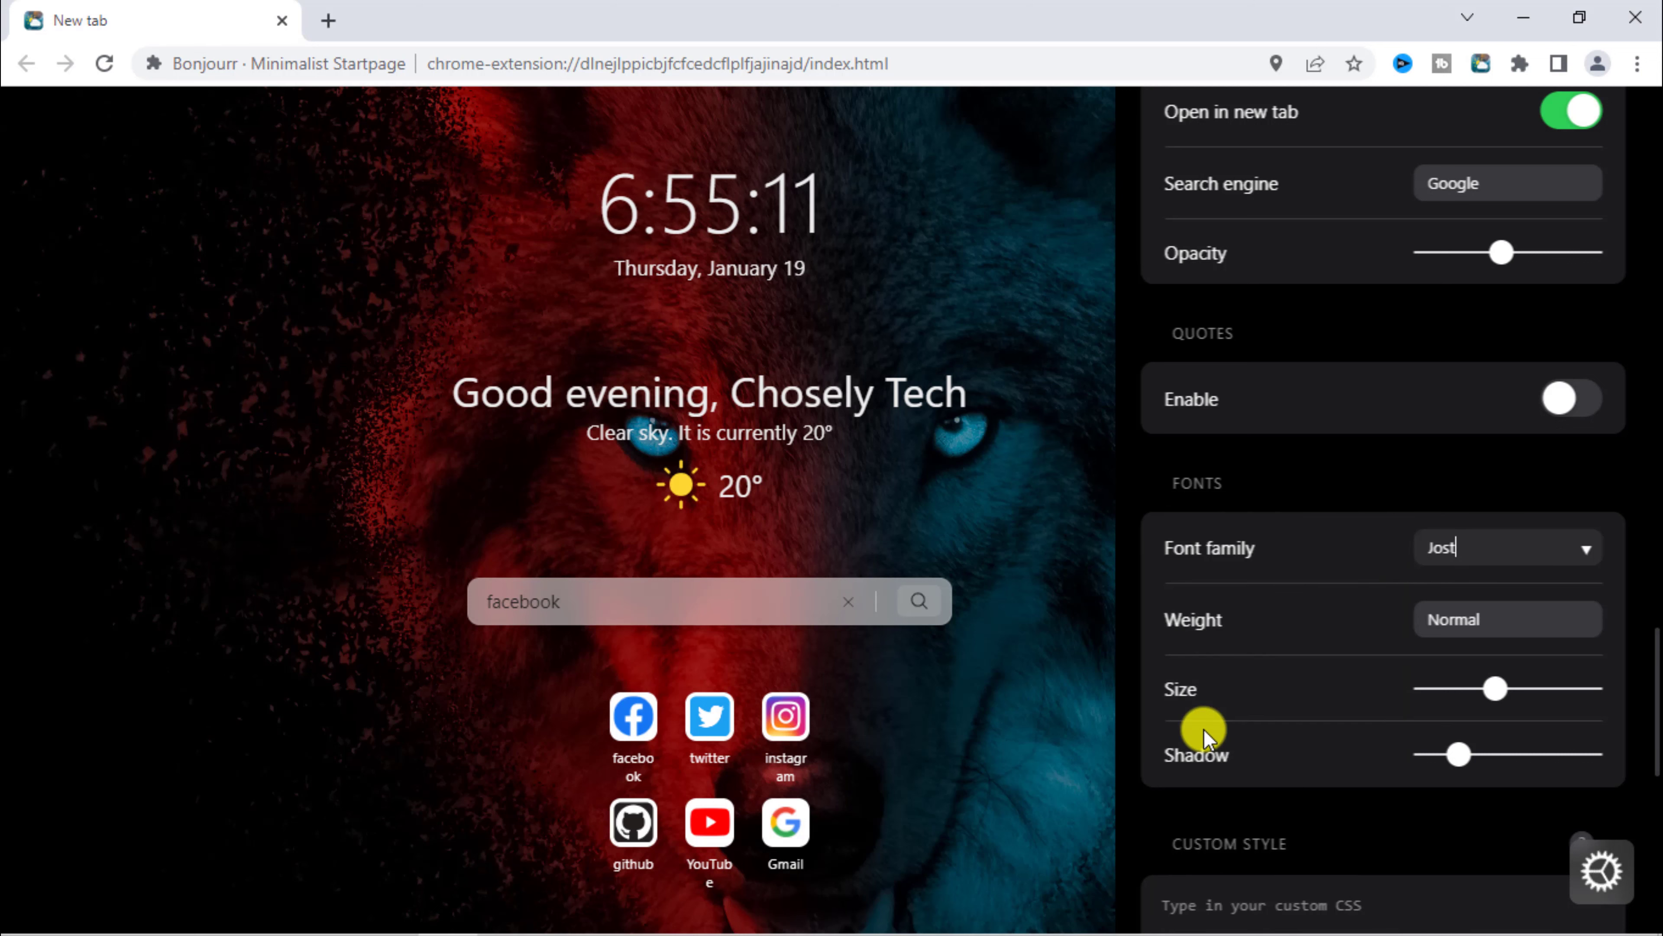
Preview the Thin, Extra Light, Light and Normal font weights on the page
click(1518, 634)
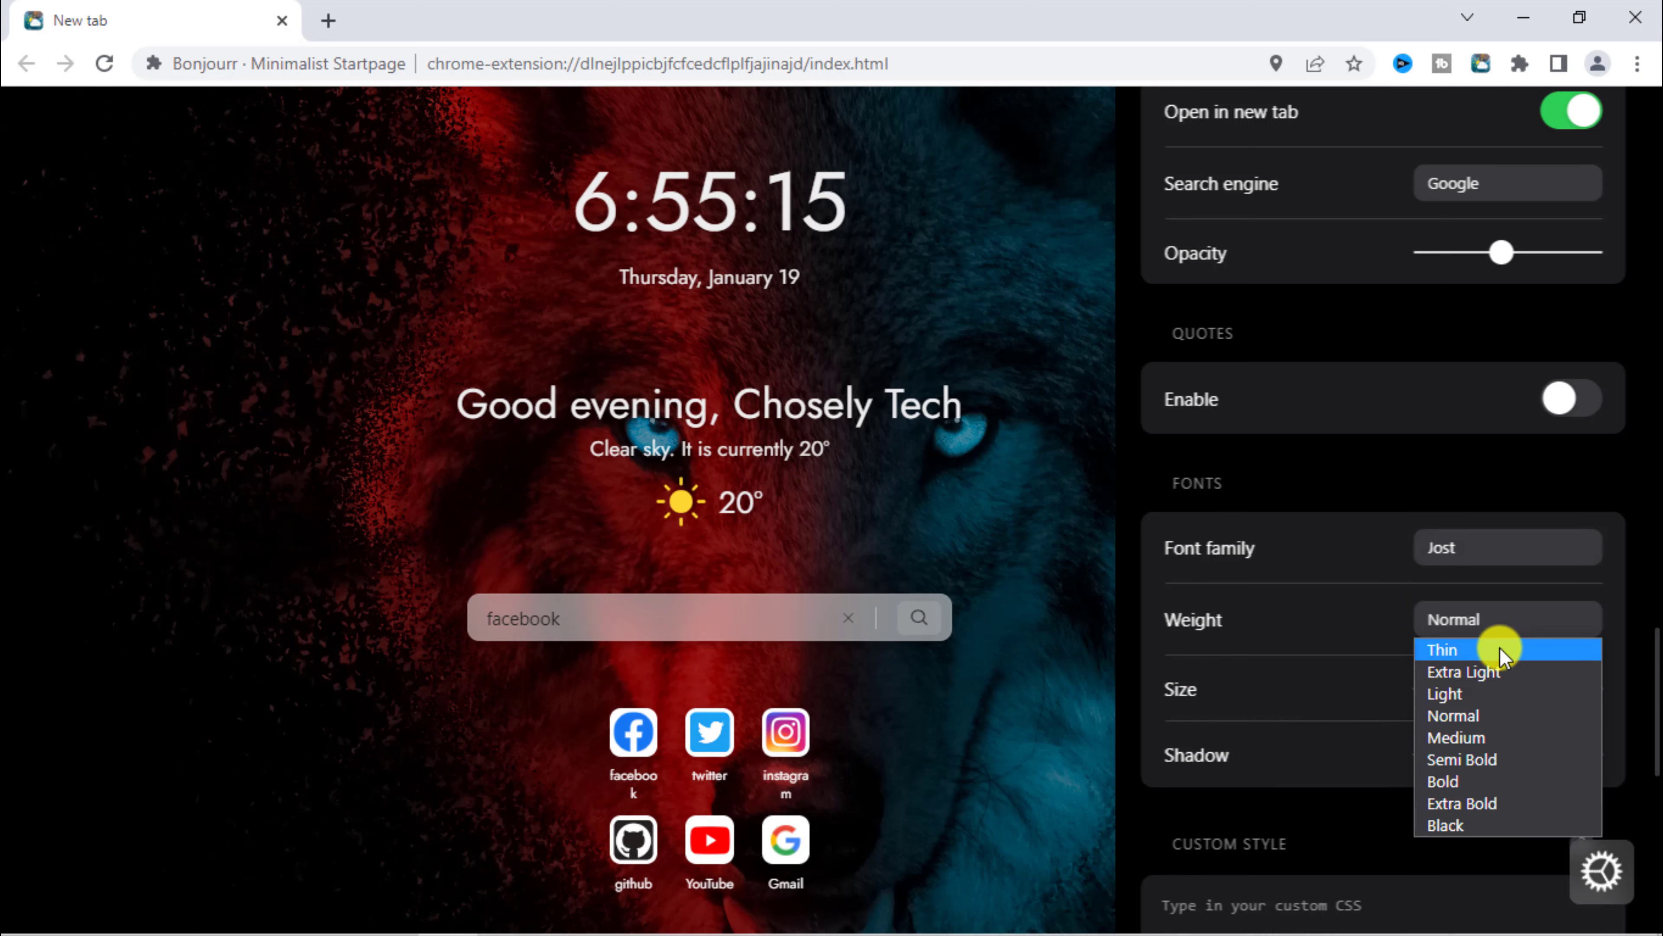
click(1500, 650)
click(1501, 622)
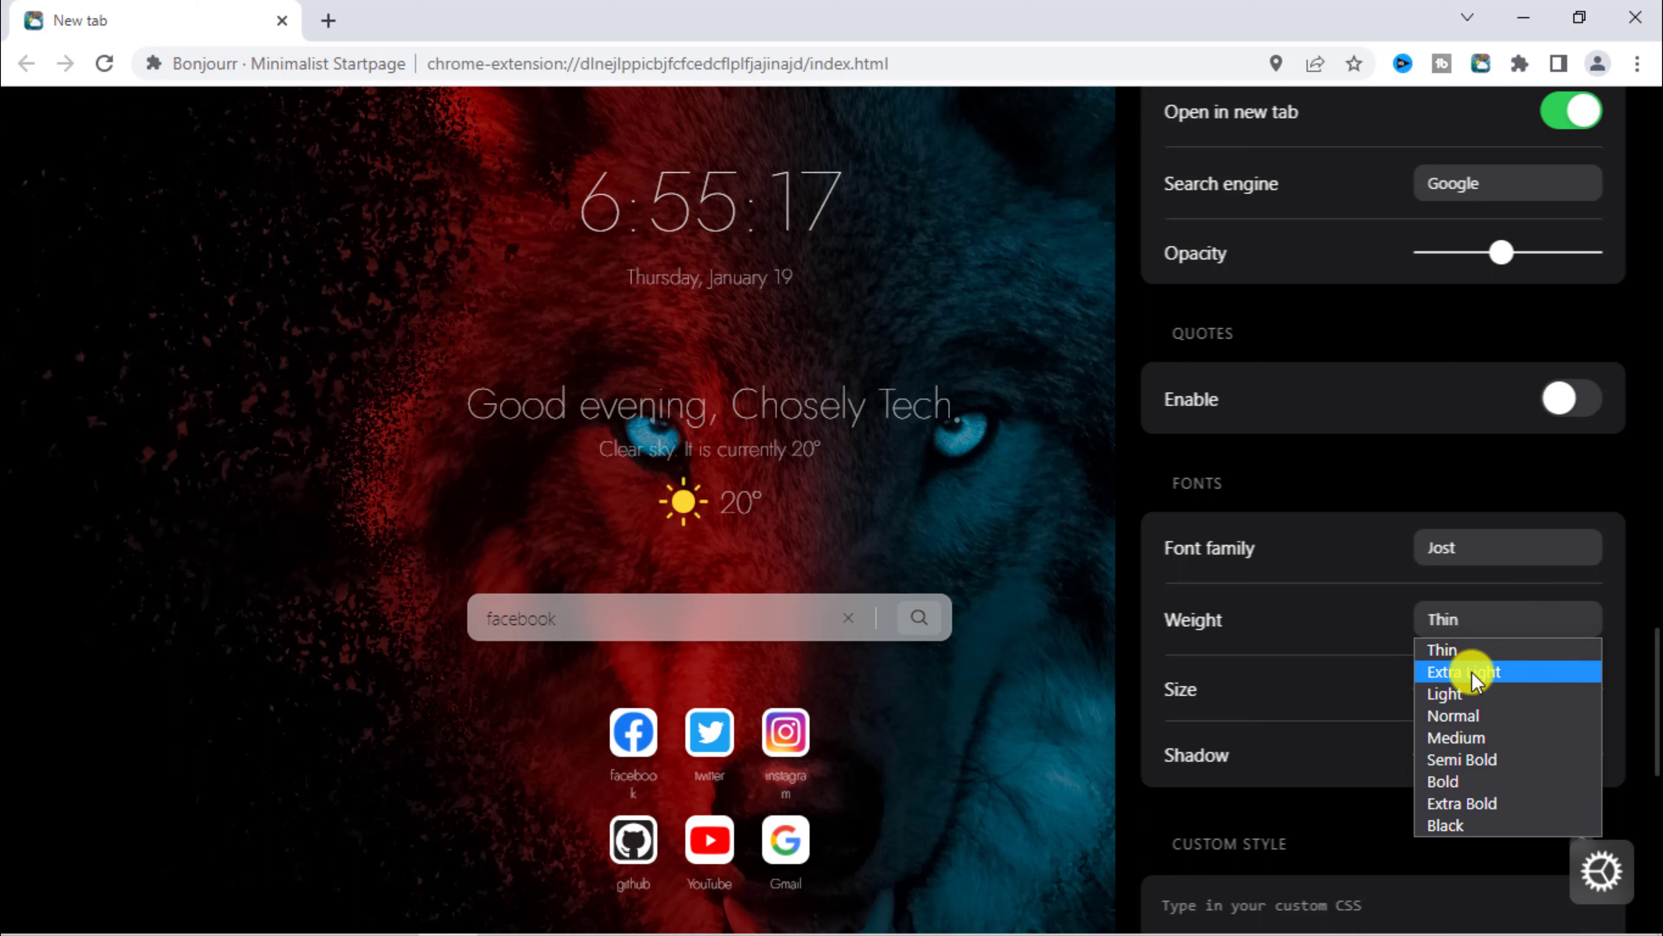
click(1473, 675)
click(1503, 622)
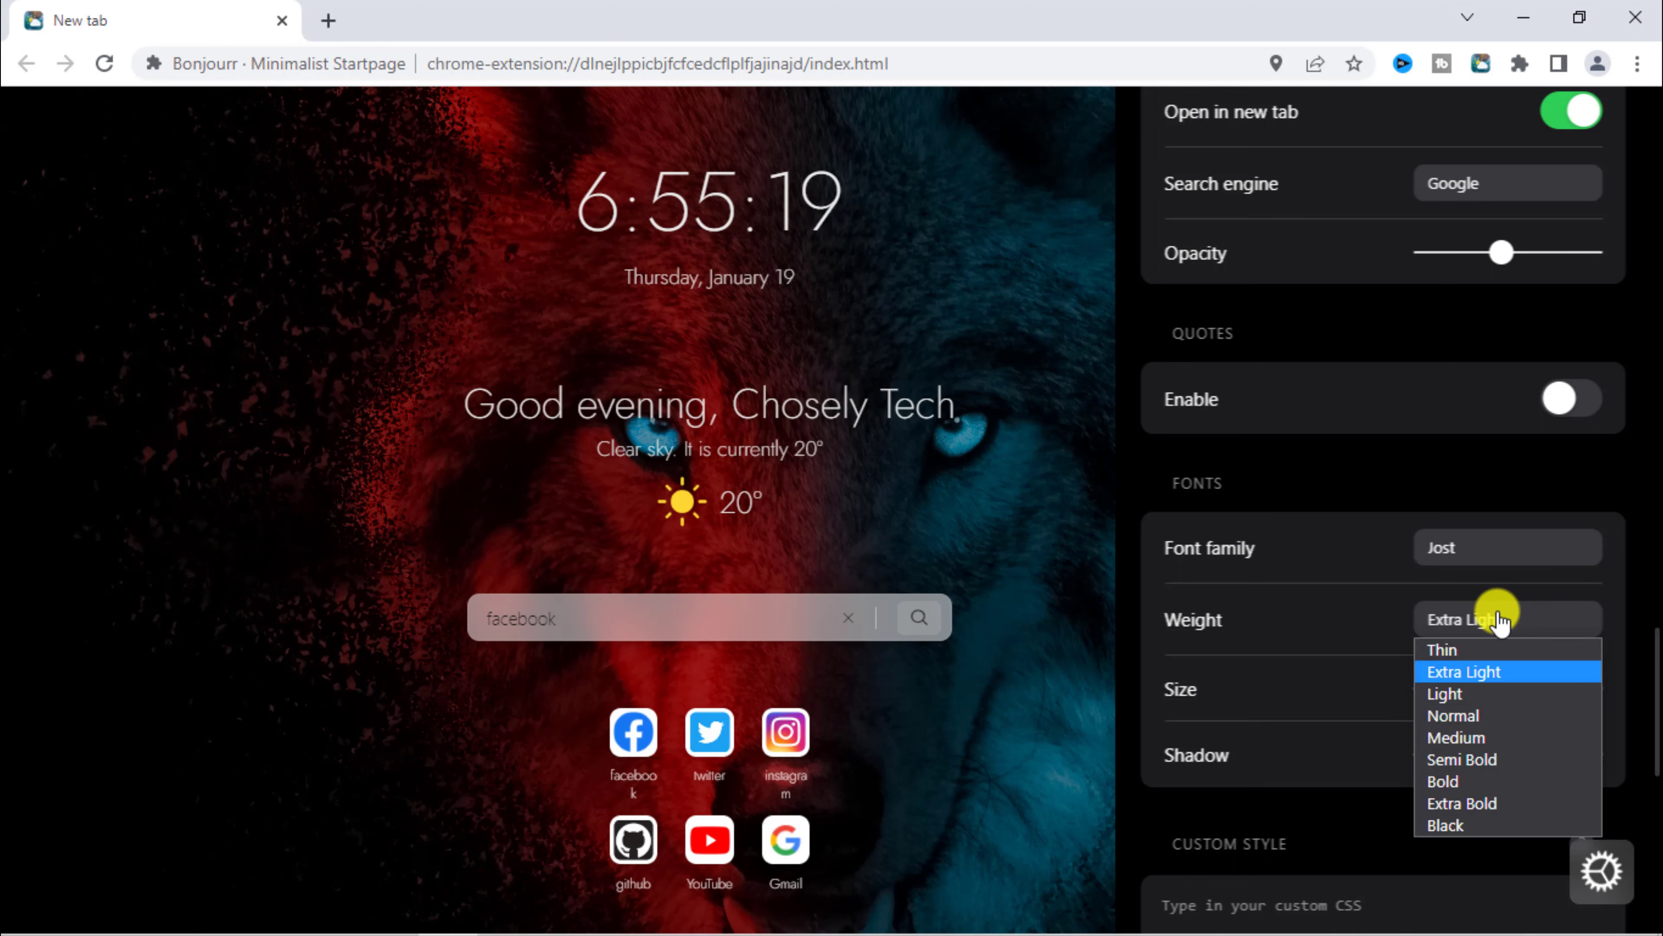
click(1461, 692)
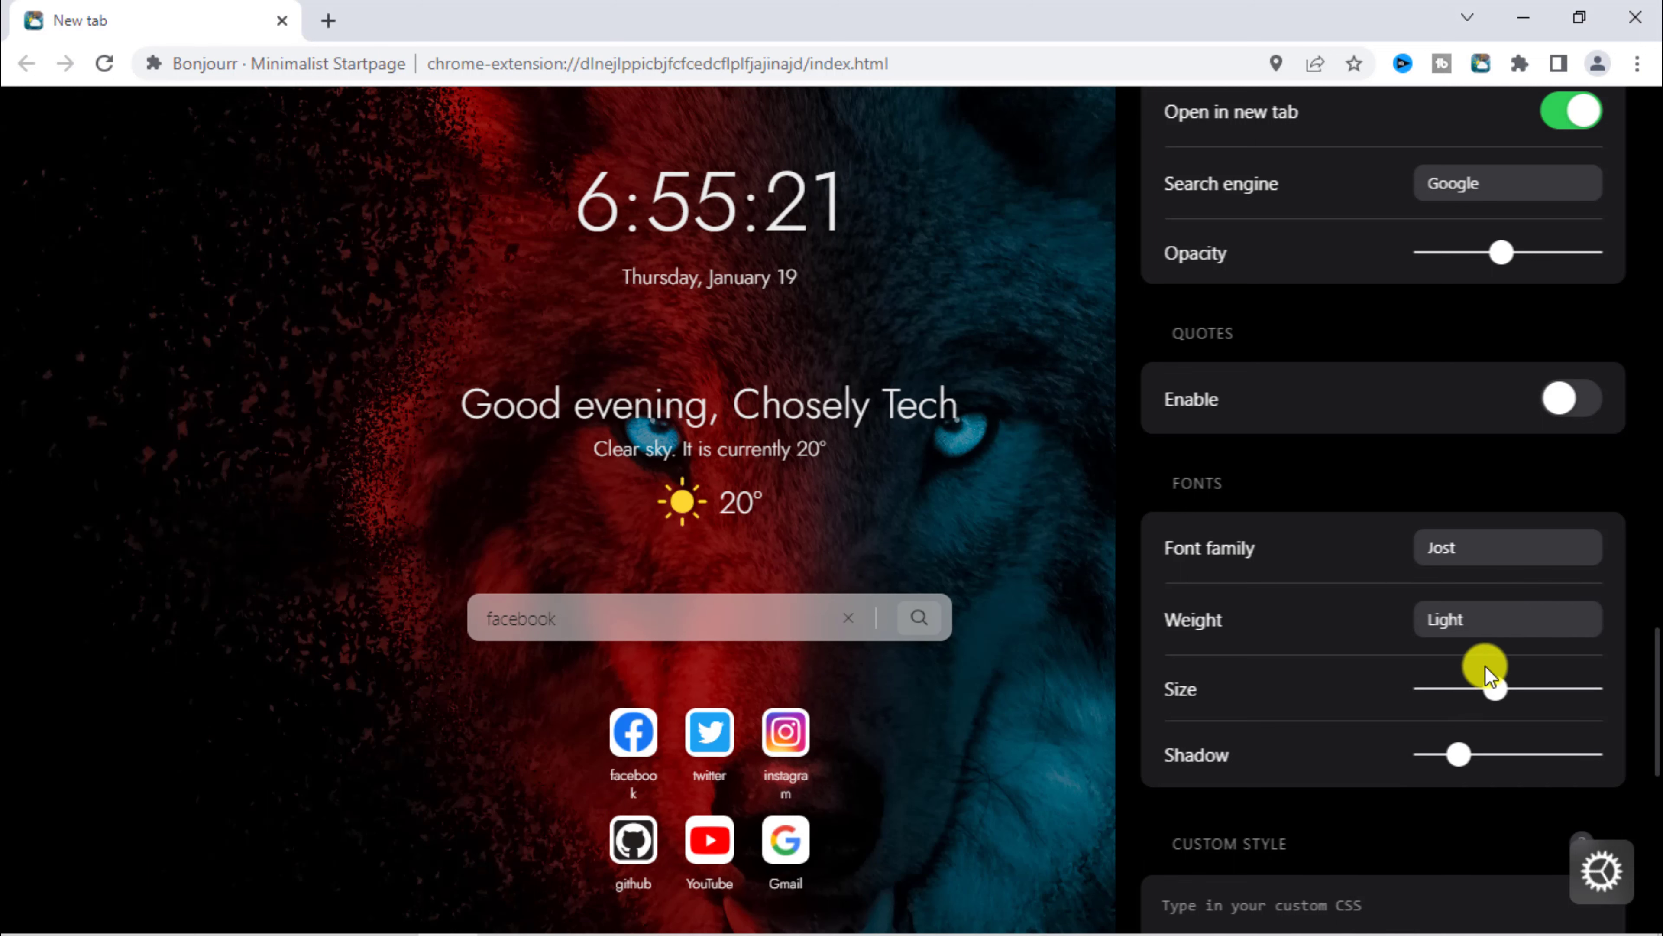
click(1499, 623)
click(1460, 715)
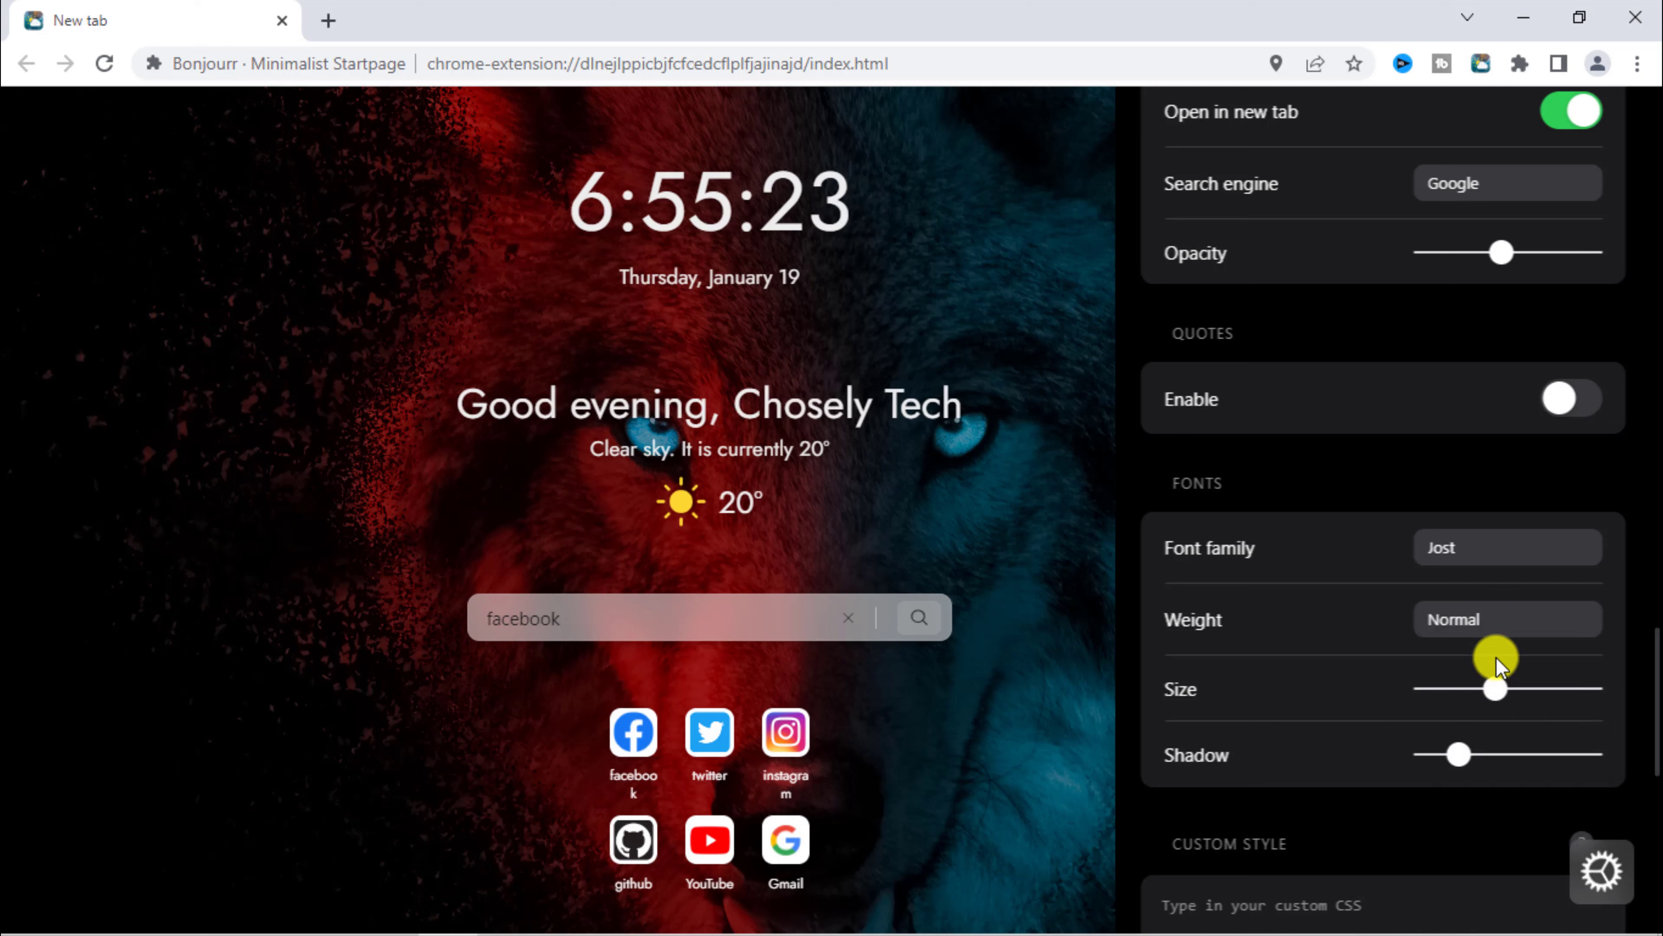
Preview the heavier font weights on the page, going from Medium through Black
click(1498, 621)
click(1467, 736)
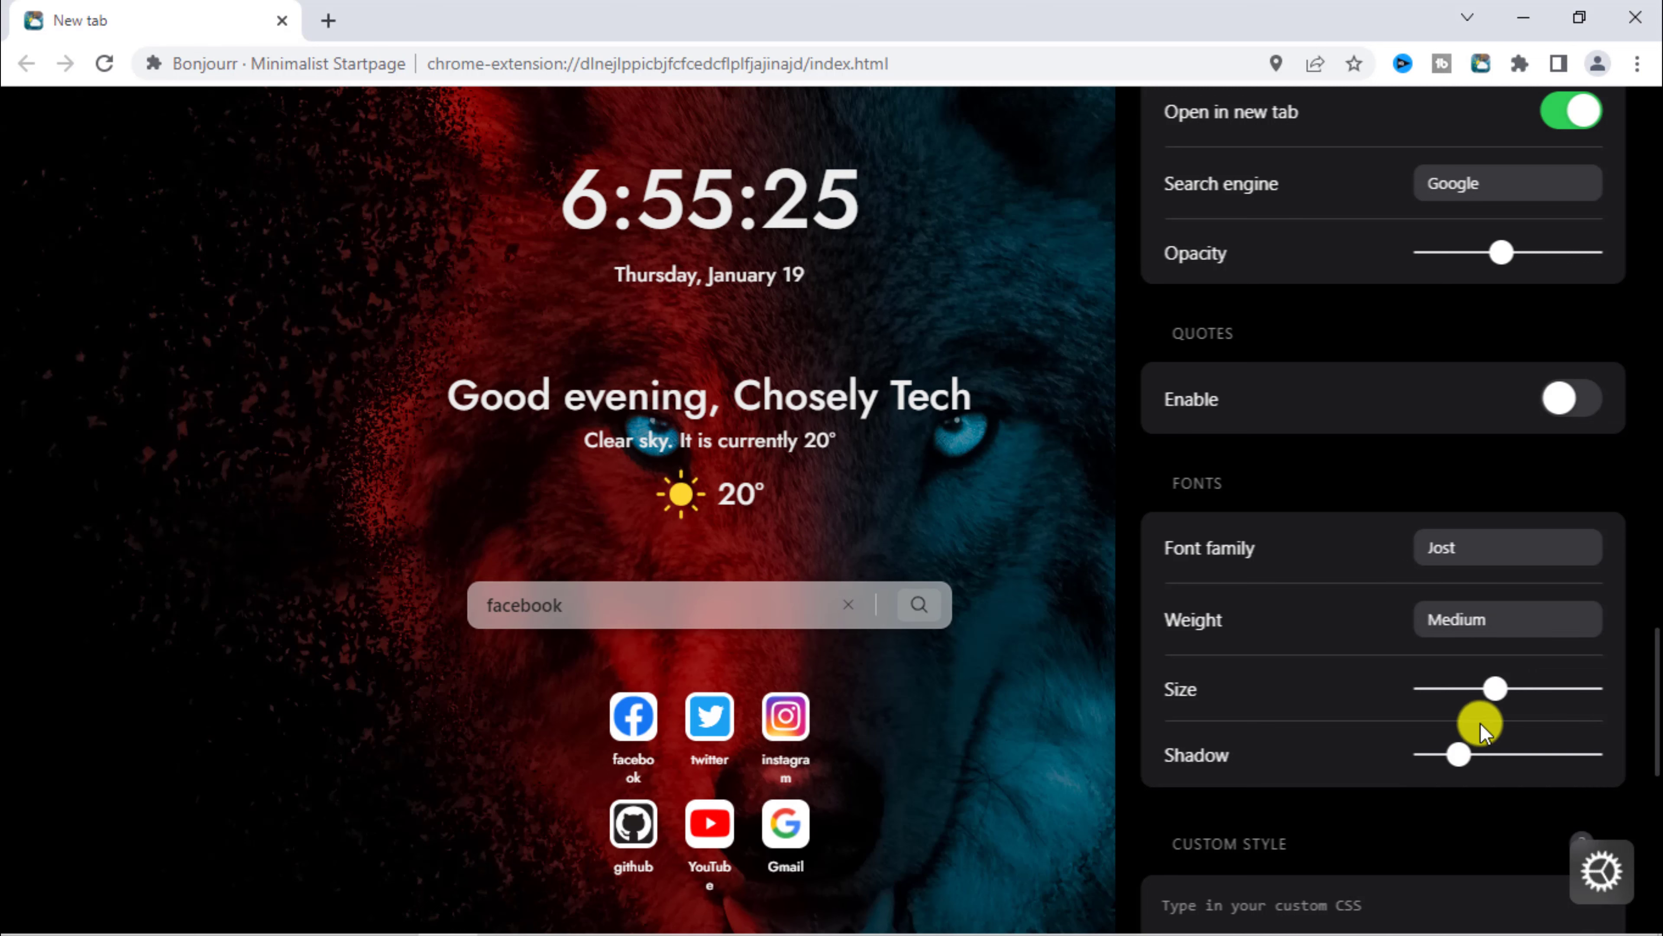
click(1479, 634)
click(1472, 756)
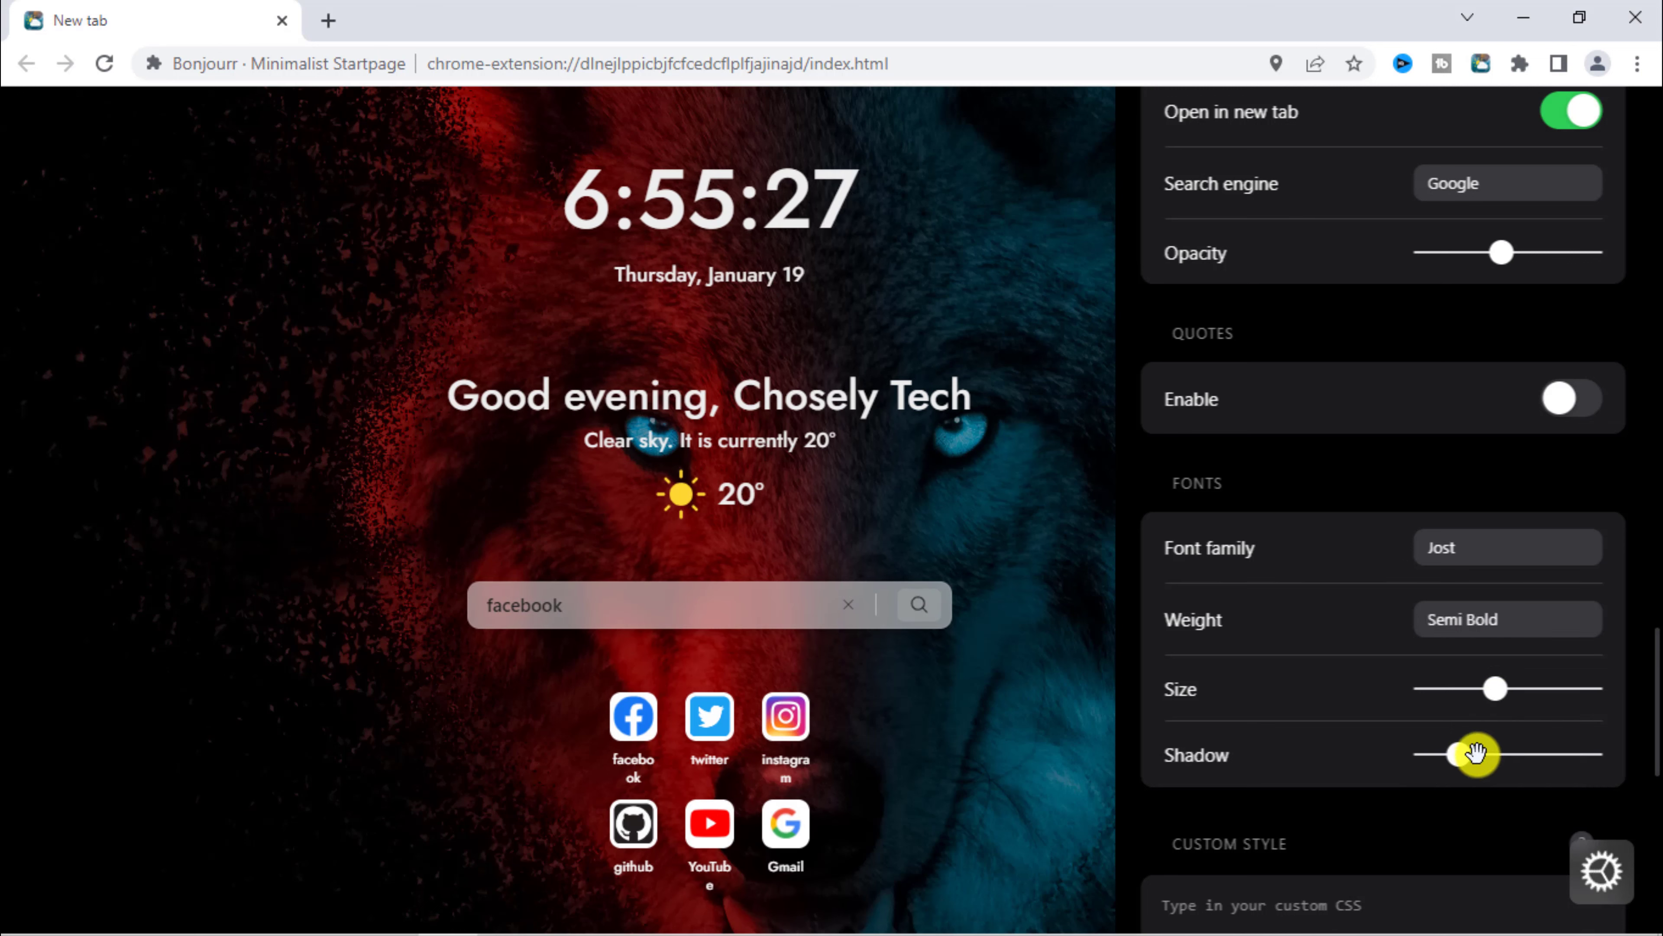
click(1488, 624)
click(1471, 783)
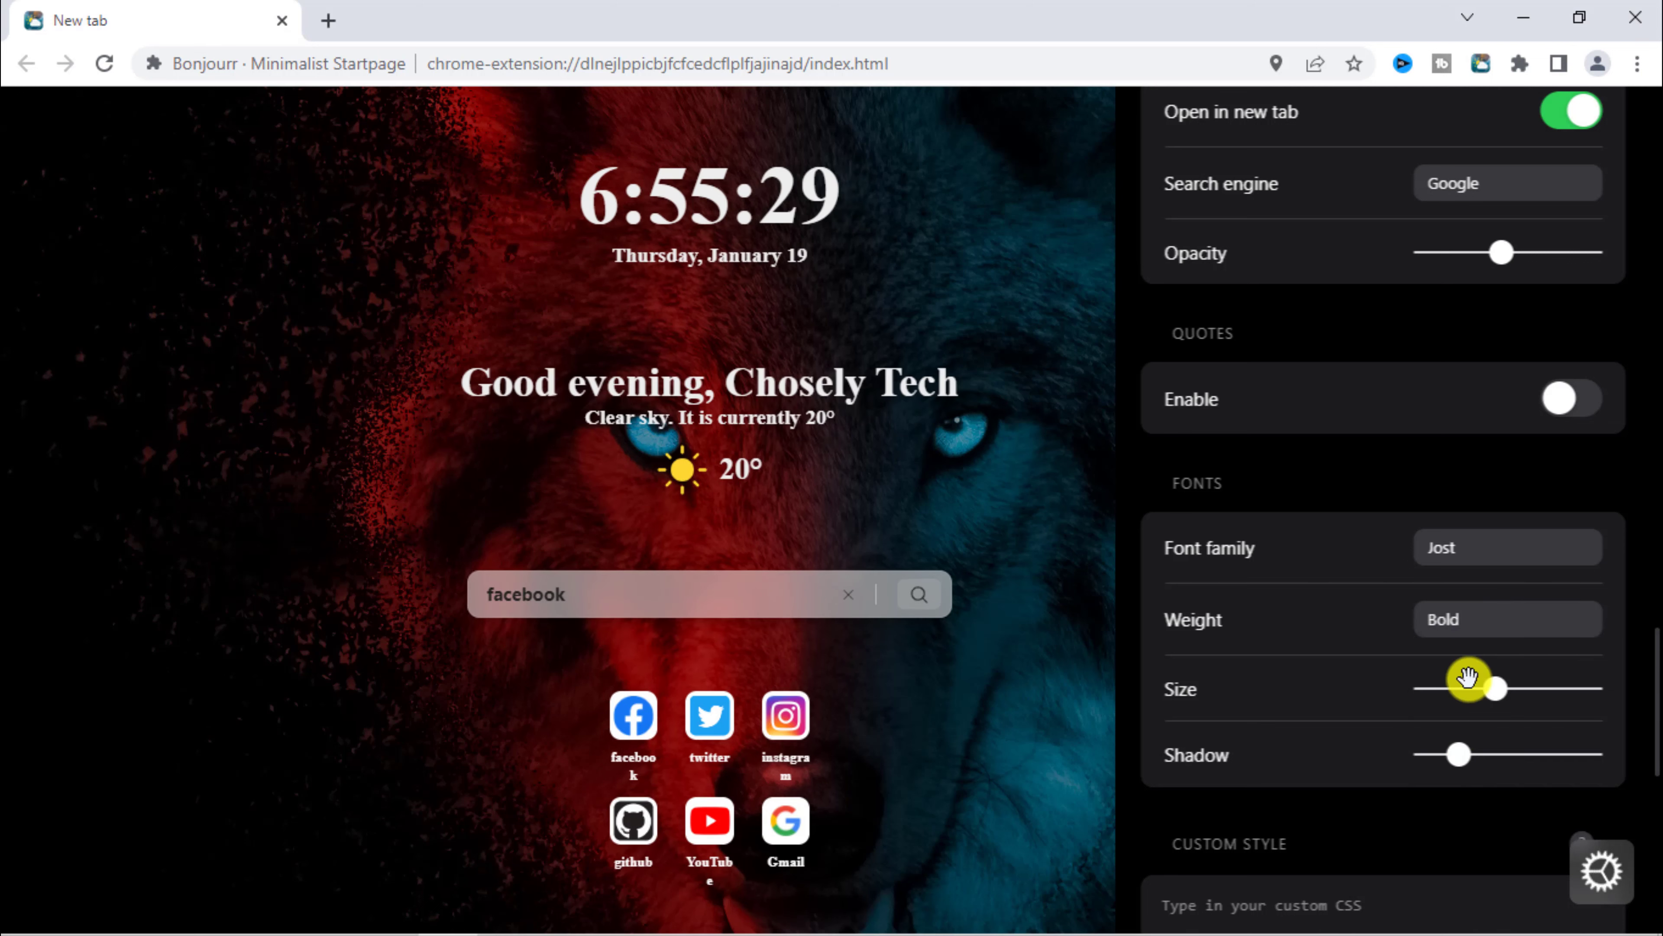
click(1478, 616)
click(1473, 802)
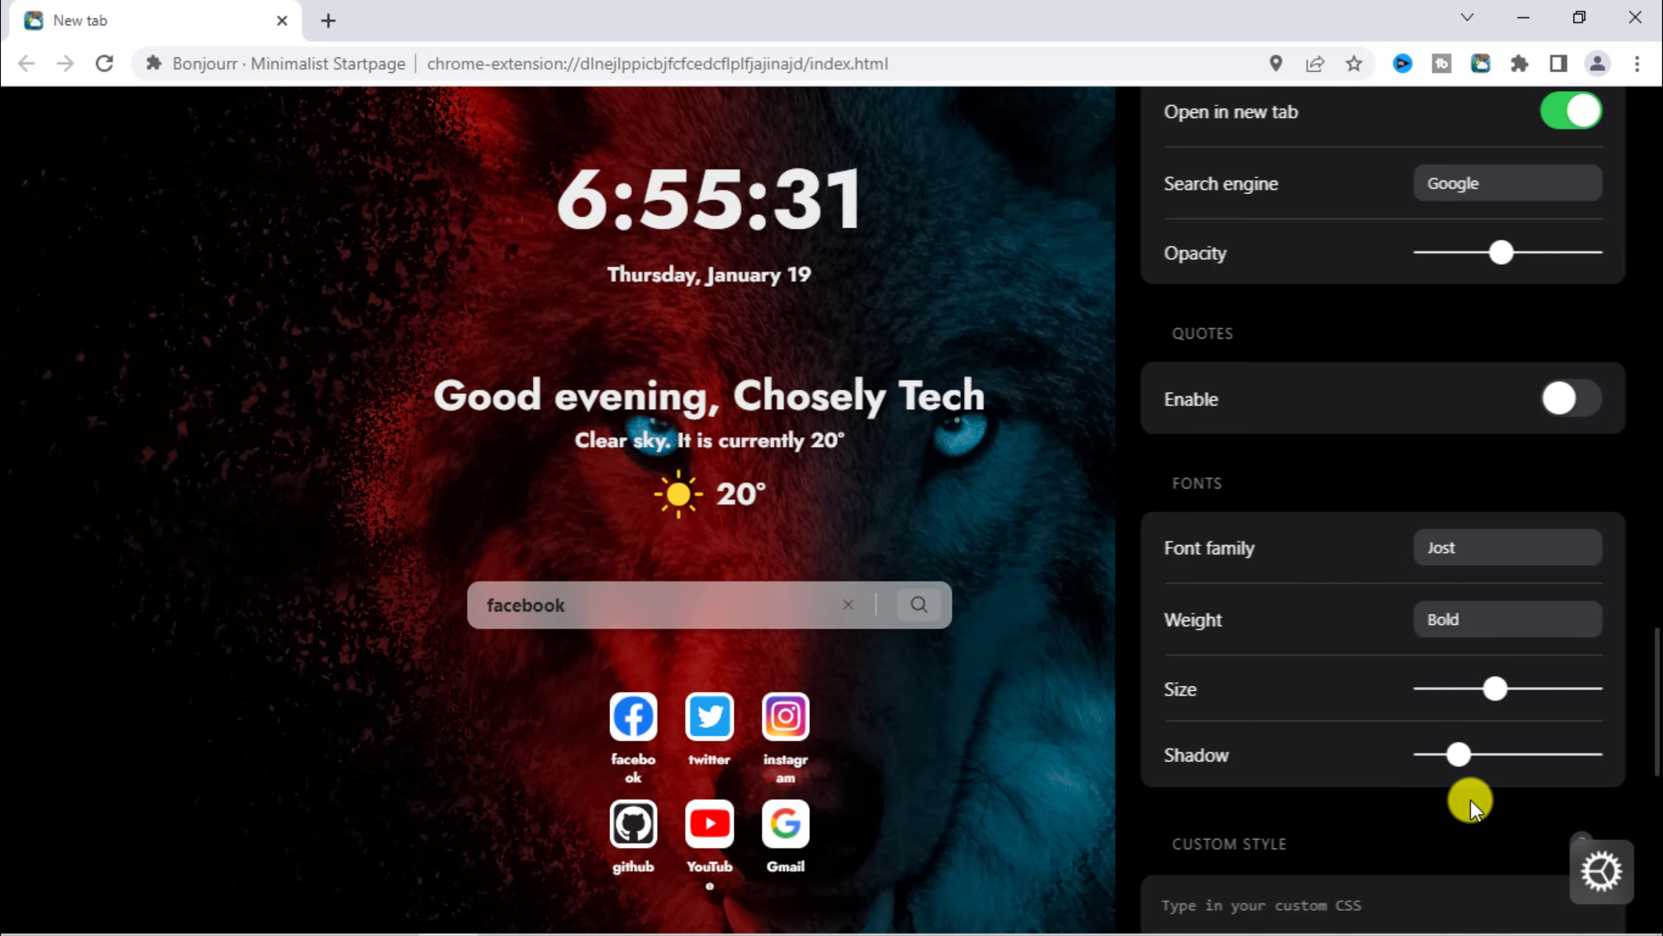
click(1470, 631)
click(1467, 827)
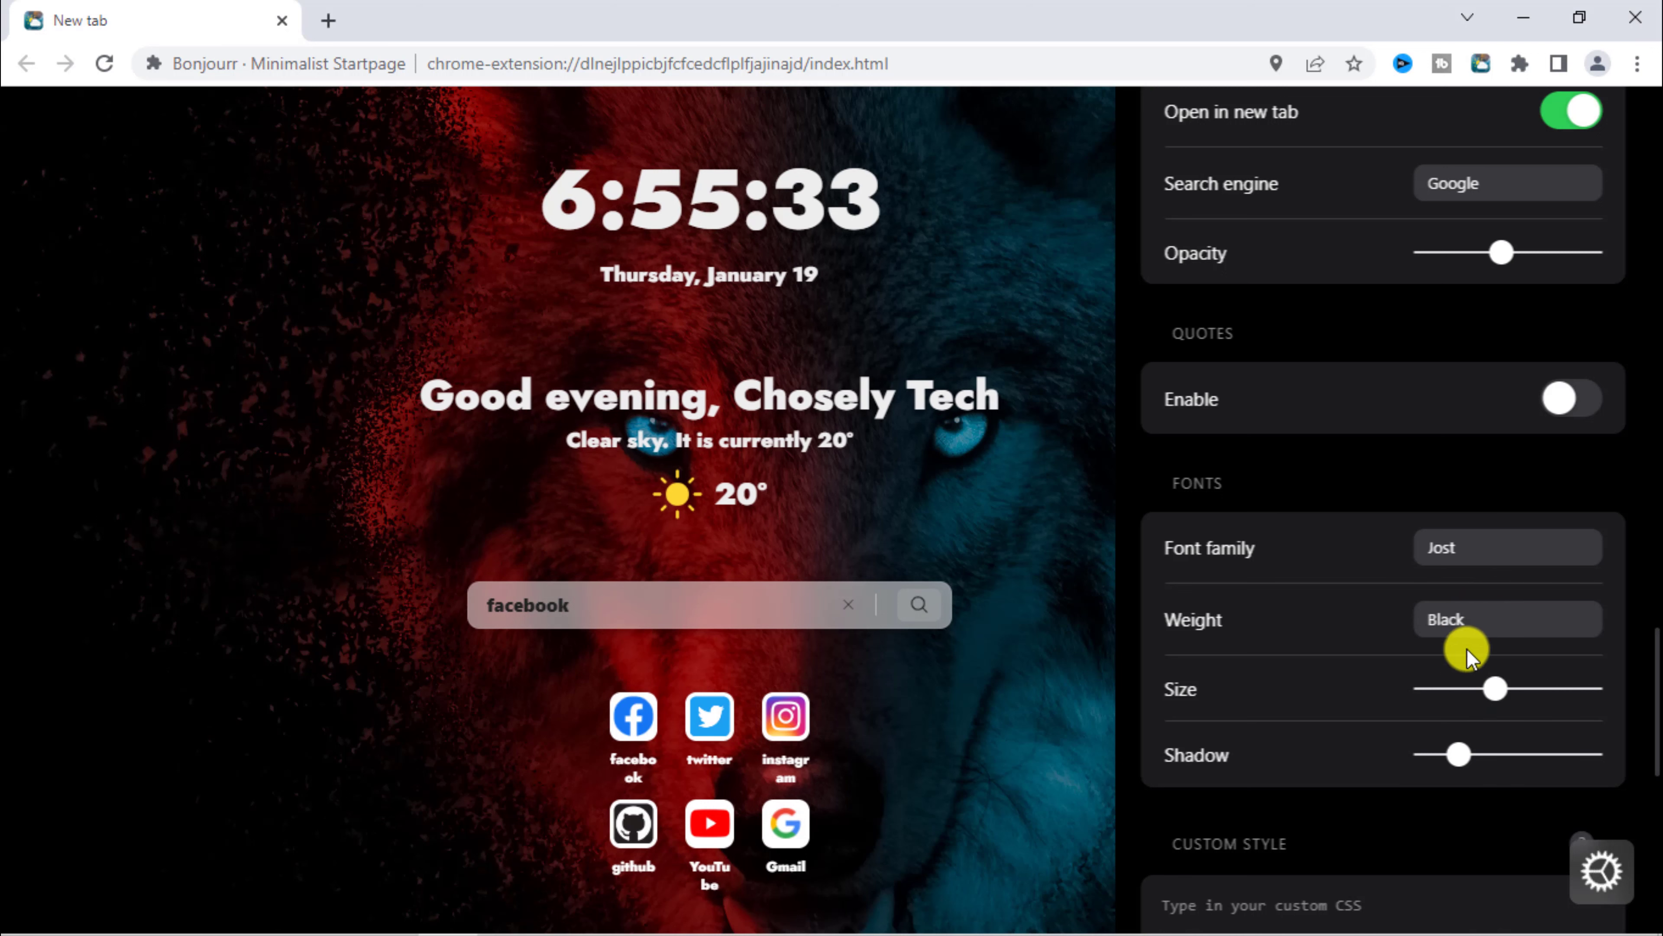
Set the font weight to Extra Light and increase the font size slightly
click(1464, 634)
click(1469, 673)
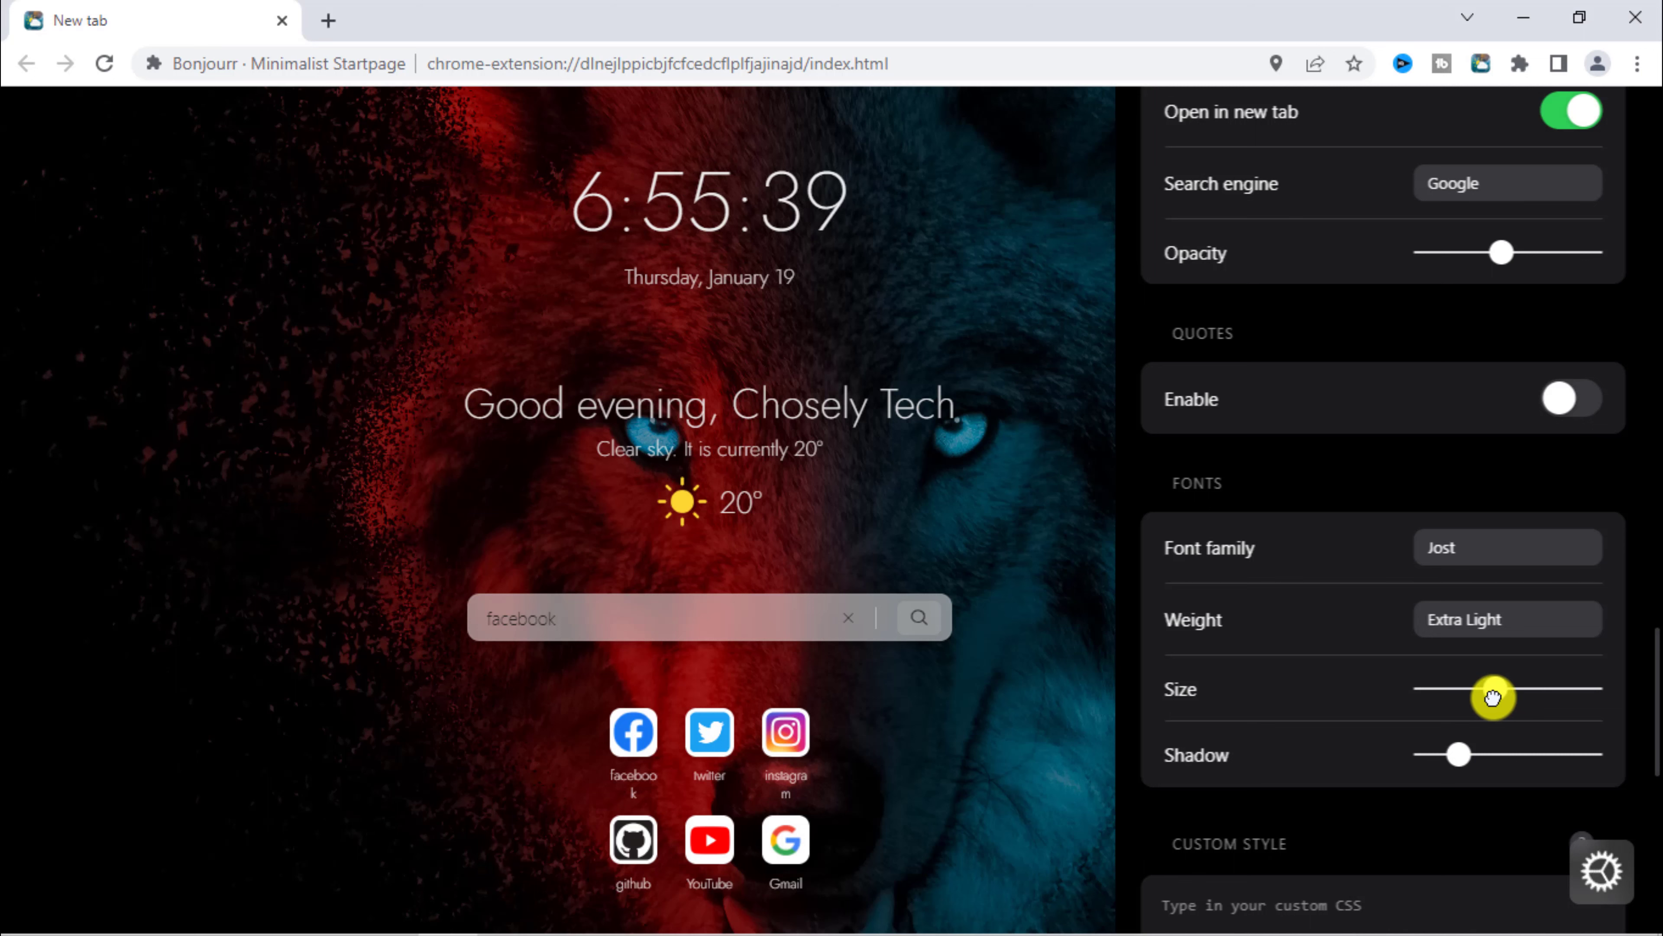
drag(1493, 697, 1493, 694)
drag(1501, 695, 1504, 694)
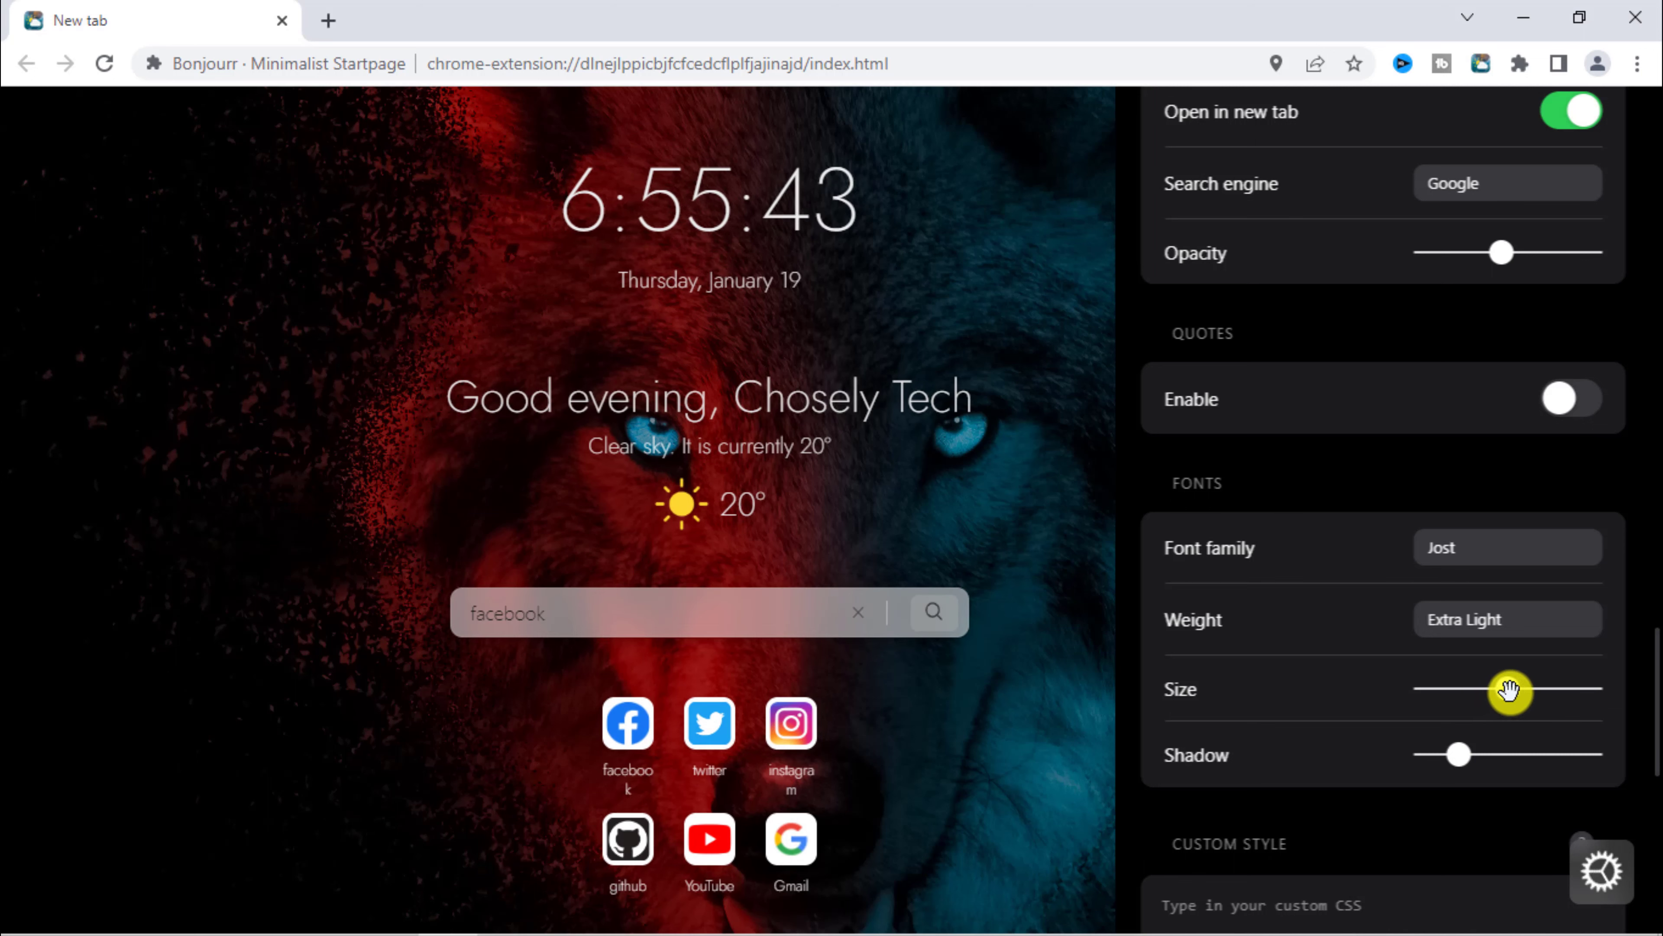
Search for "bonjourr.fr" with the search bar of a new tab page and open the Bonjourr website from the results
scroll(1451, 602, down, 3)
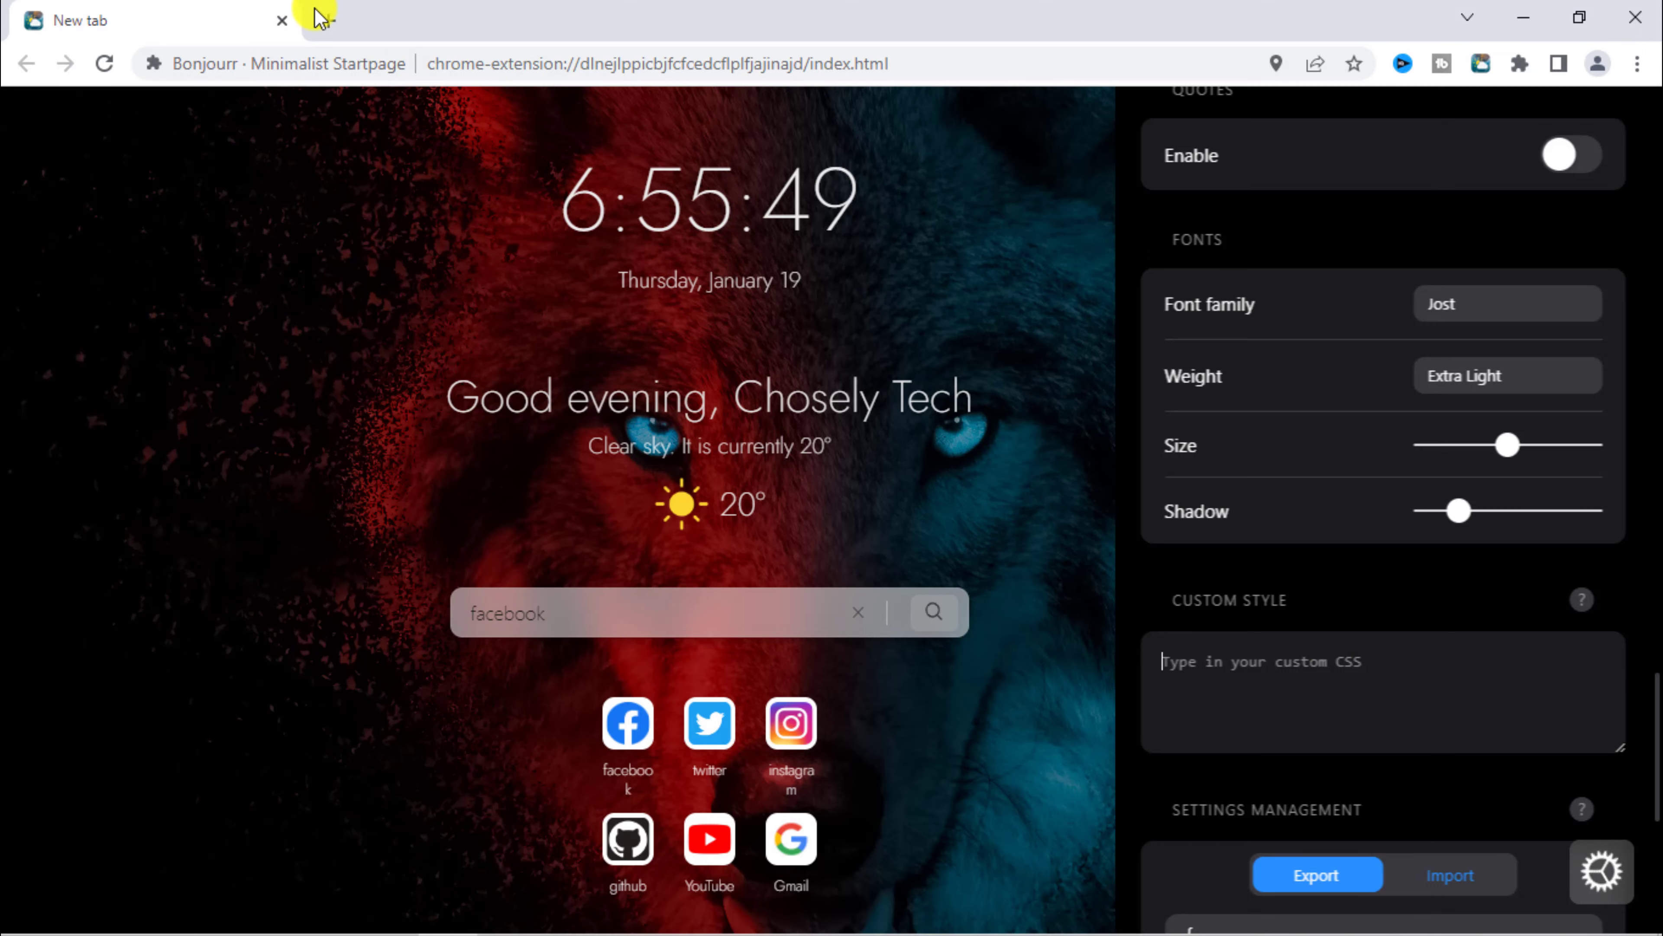
click(321, 20)
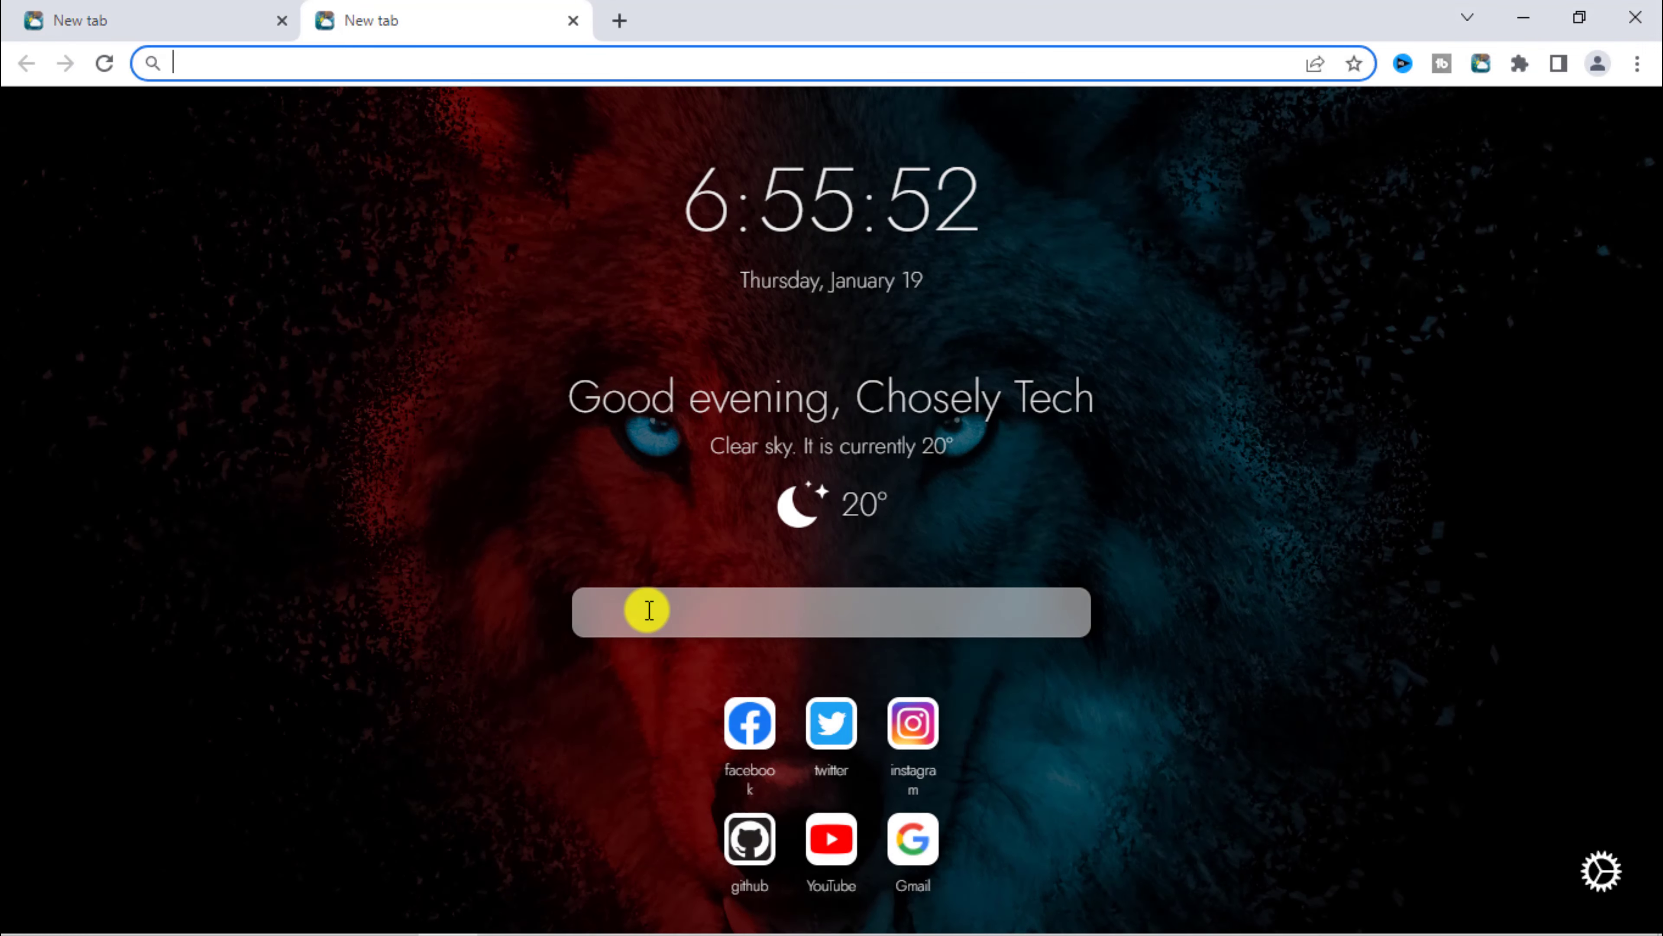
click(649, 610)
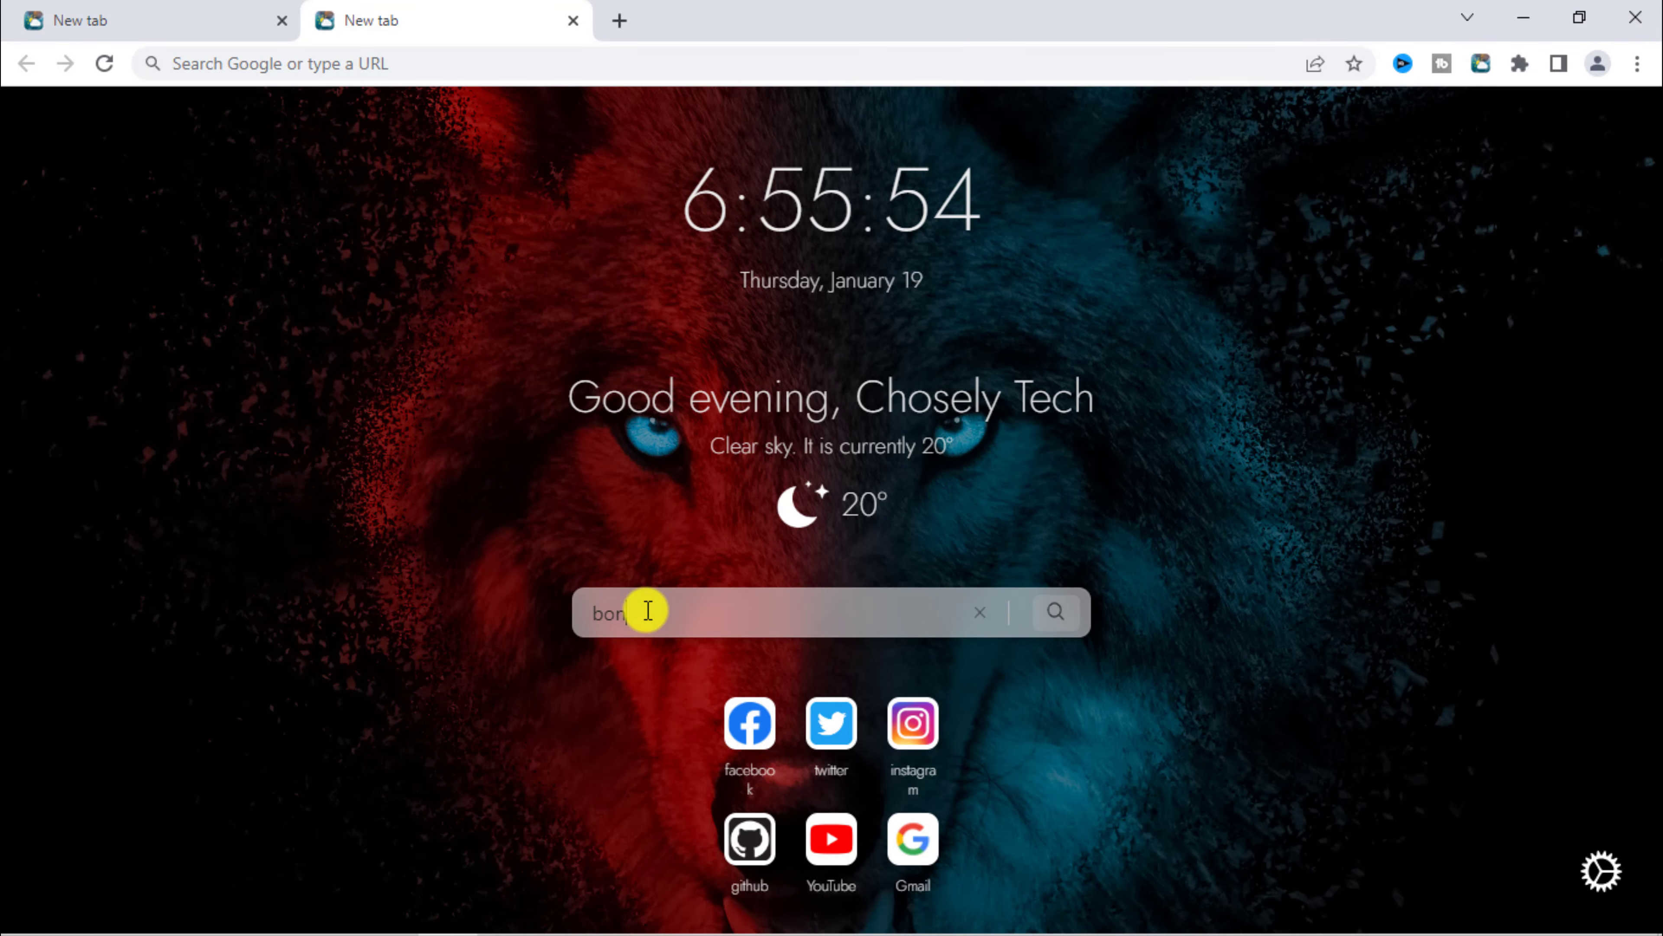
text(bonjou)
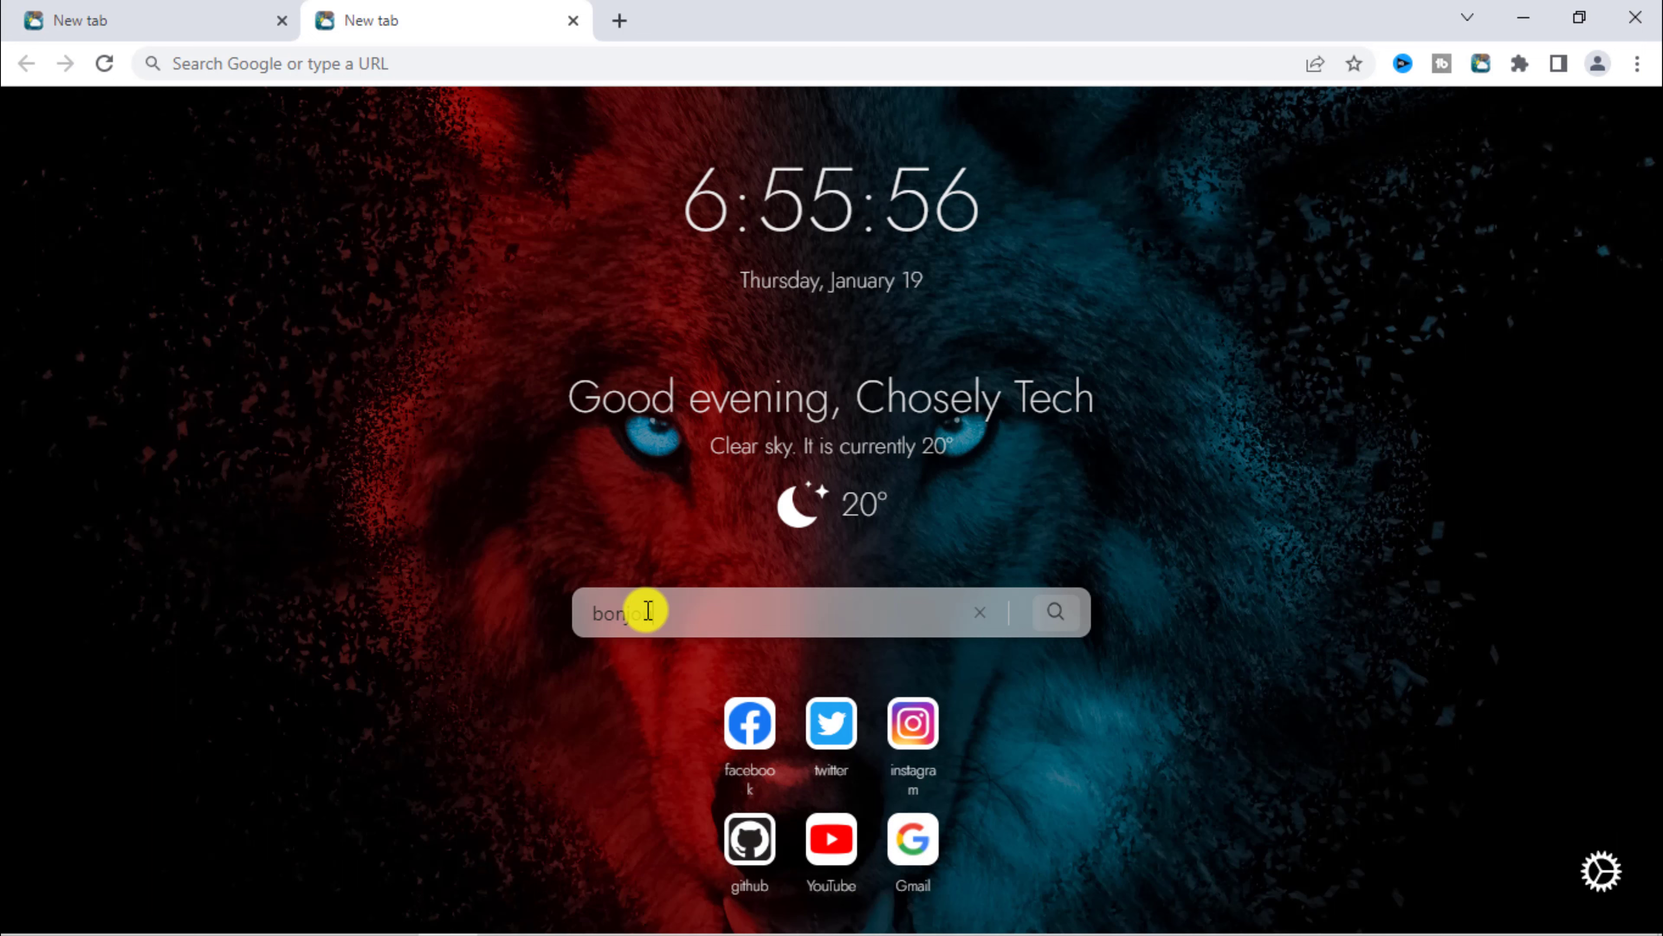
text(rr.f)
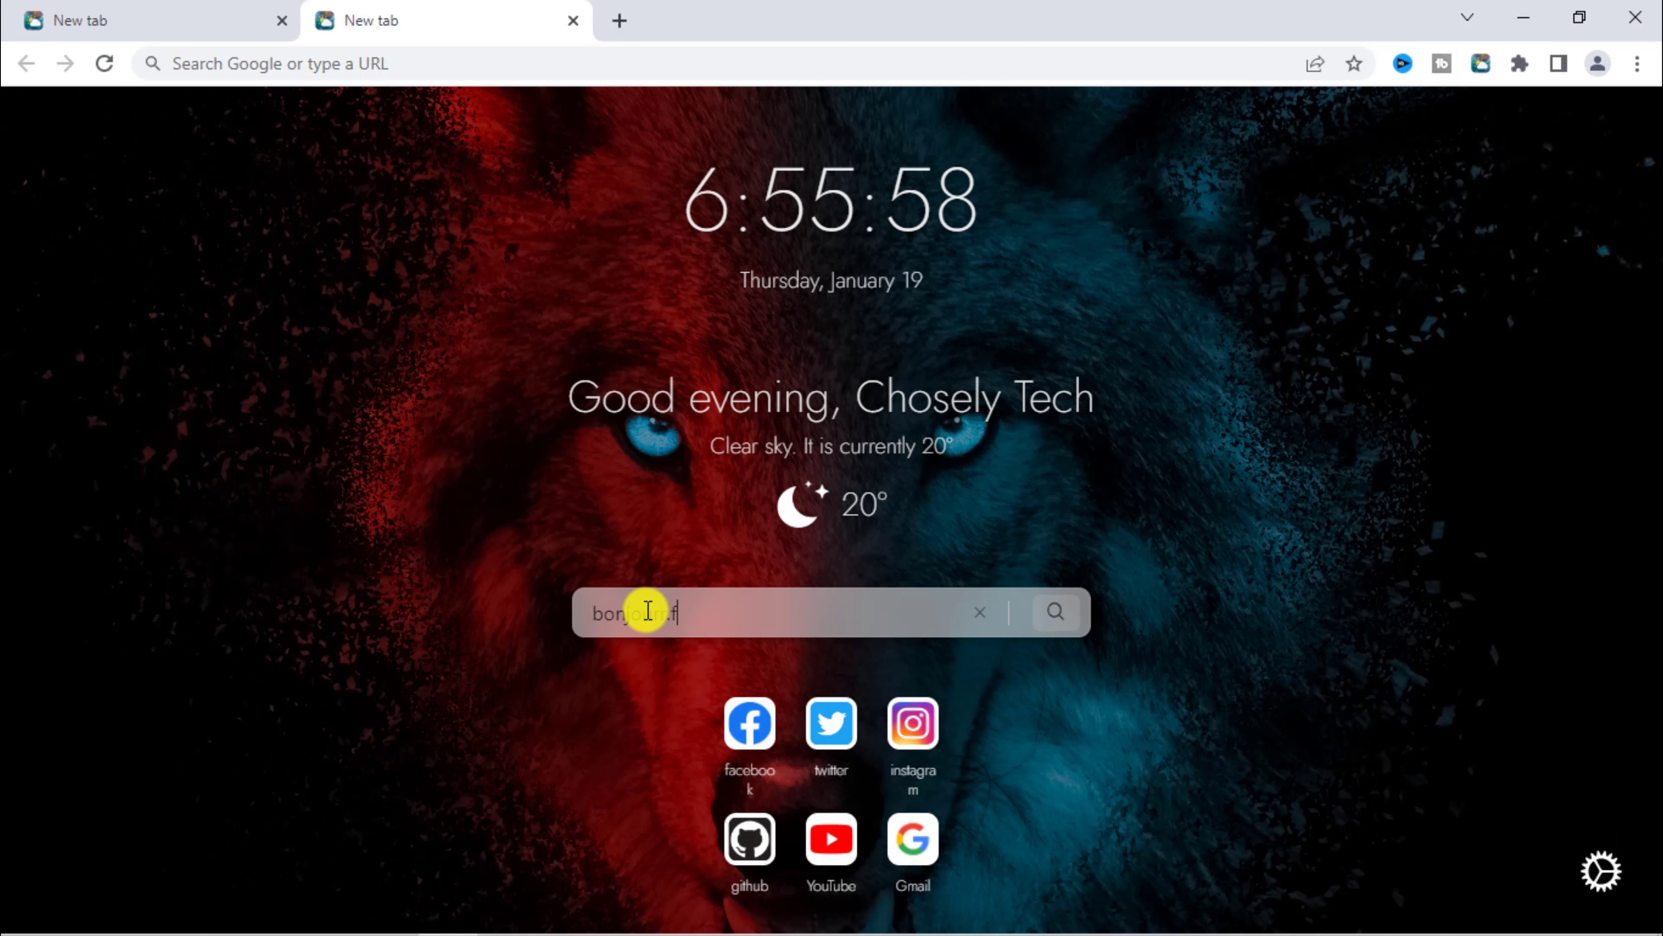
text(r)
key(Return)
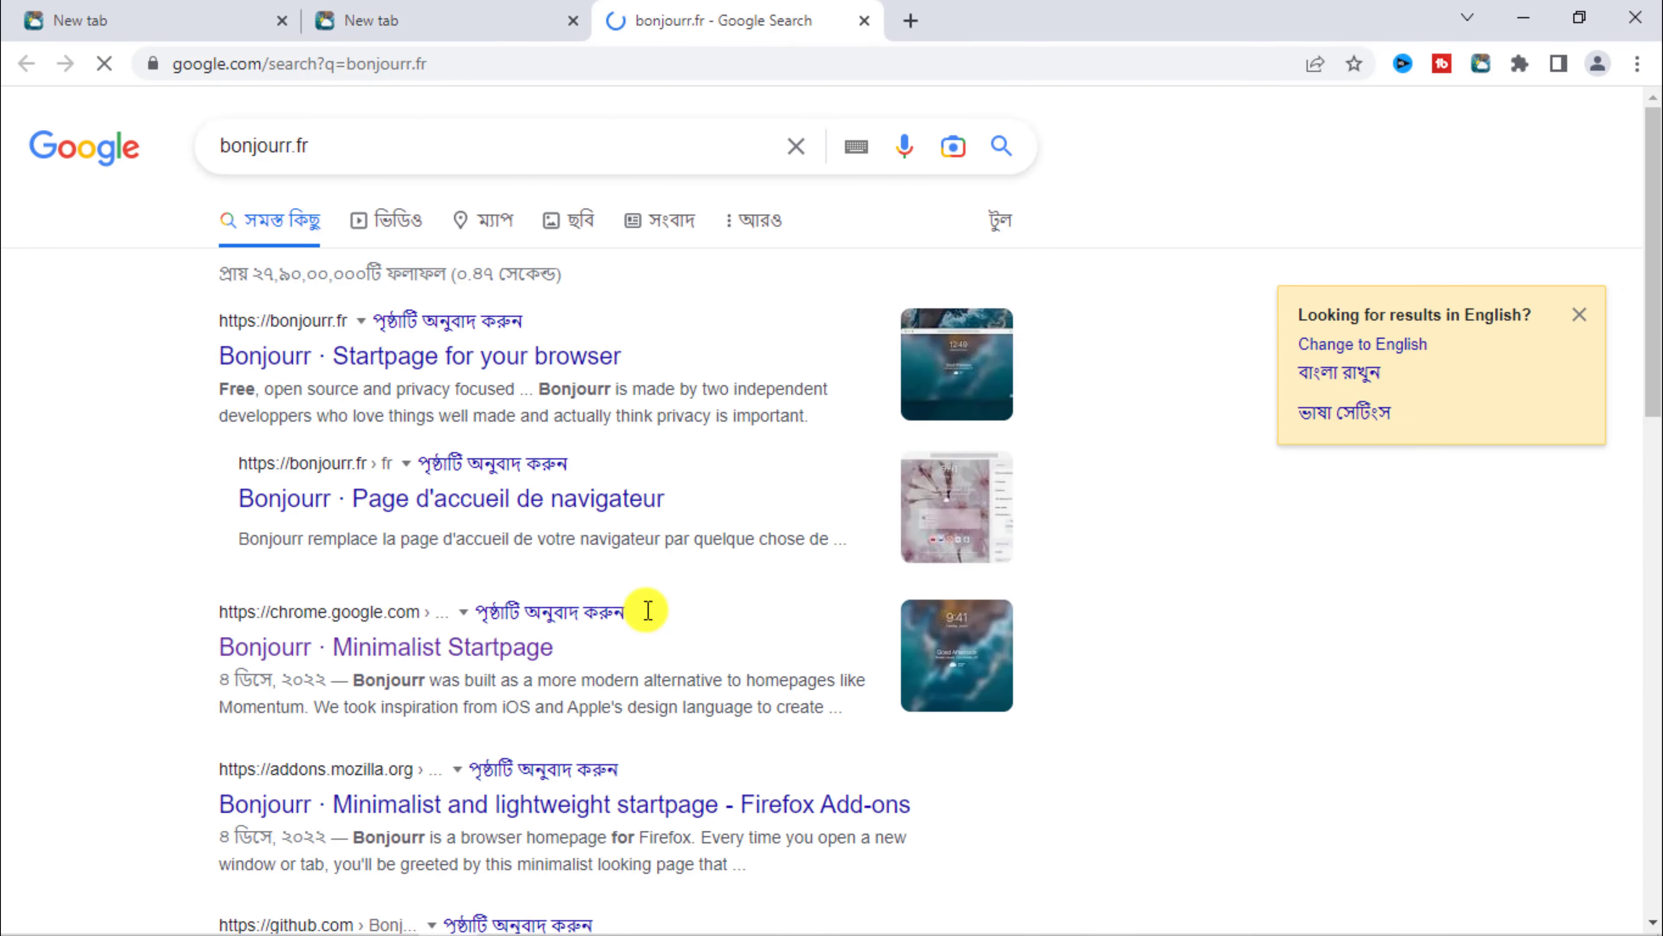
click(438, 359)
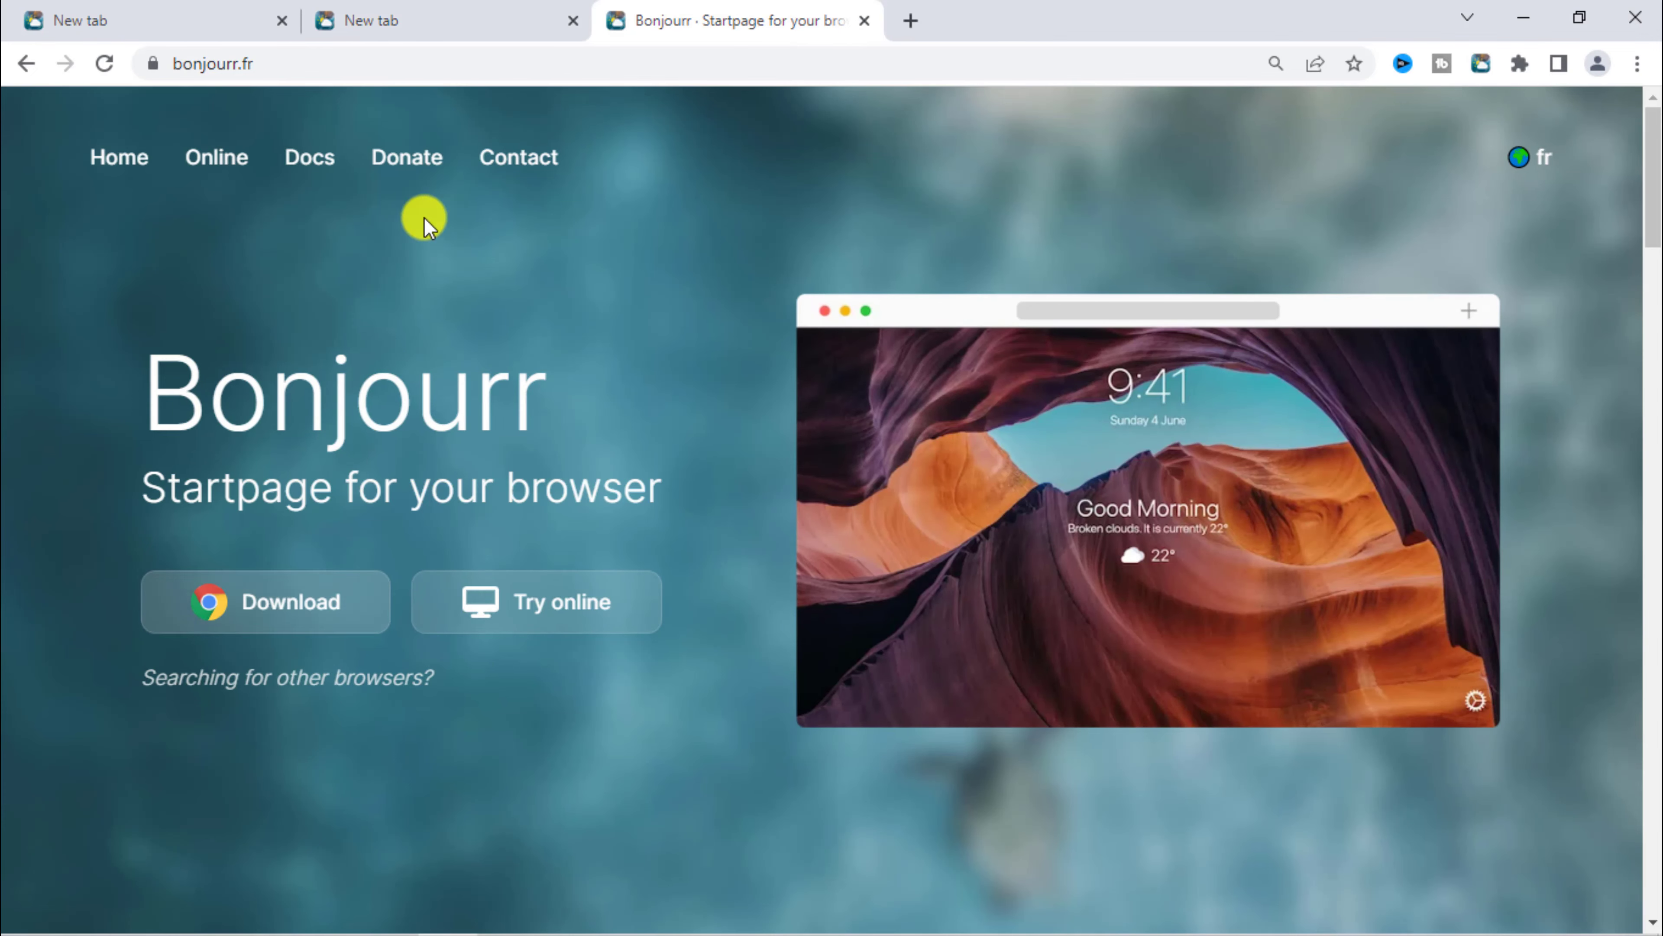
Open the Custom profiles page in the Bonjourr documentation and look at the pre-made themes
click(312, 156)
scroll(363, 302, down, 4)
scroll(363, 308, down, 2)
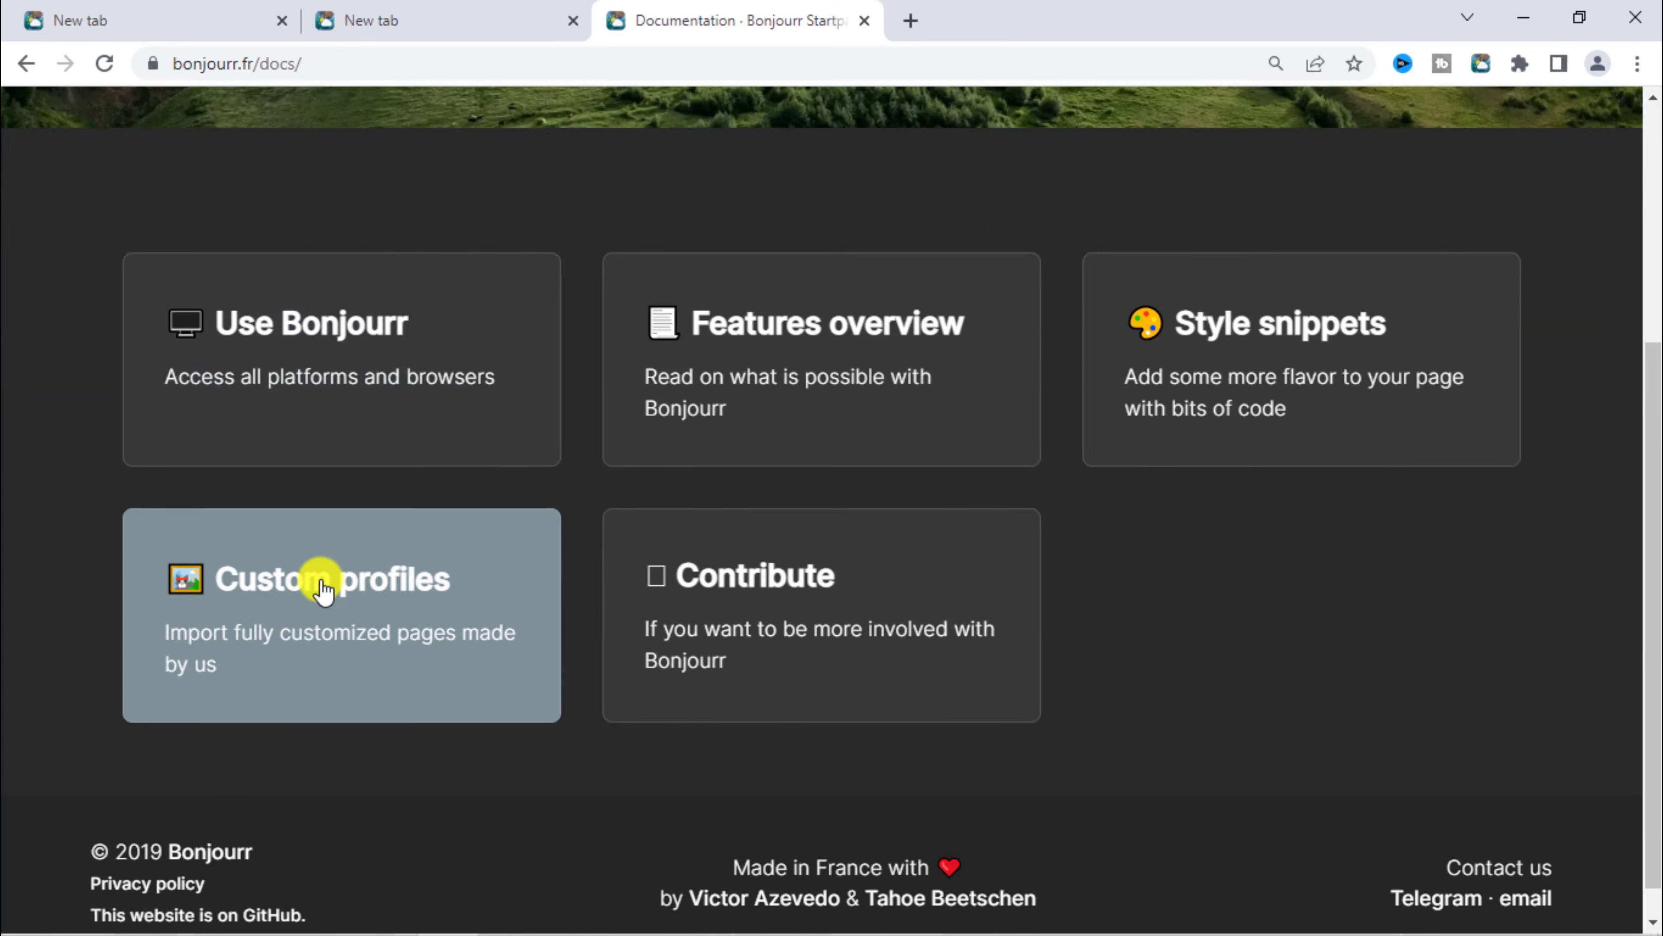
click(322, 580)
scroll(618, 561, down, 5)
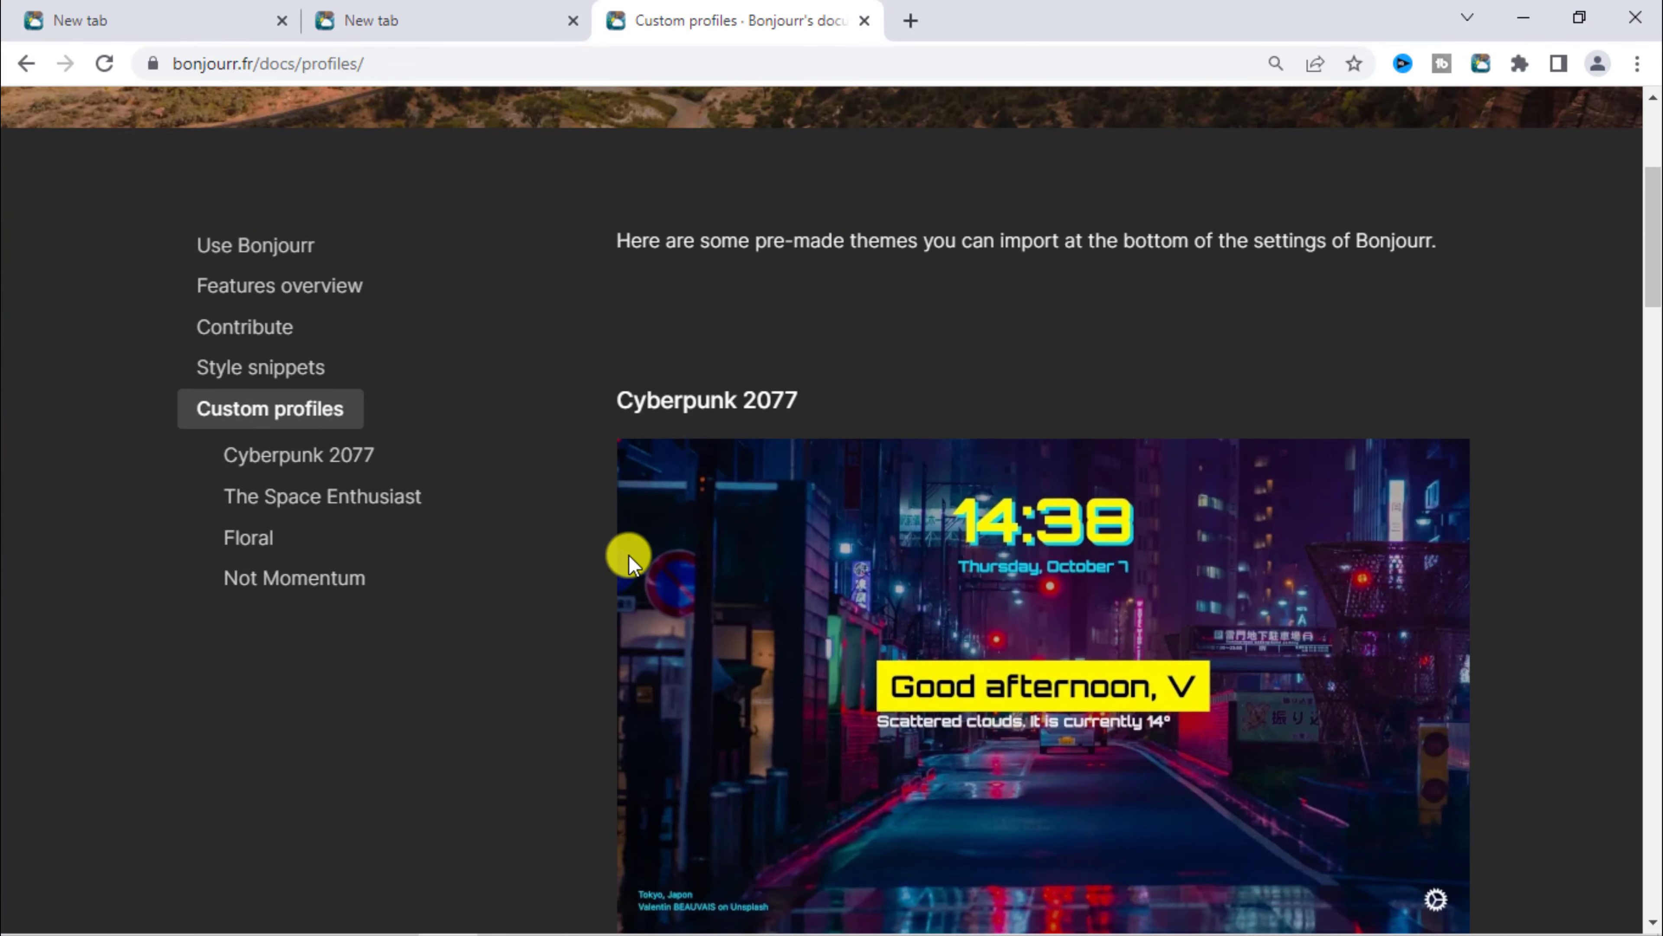
Open the Style snippets documentation page and go to the "Widgets are too low!" snippet
click(287, 371)
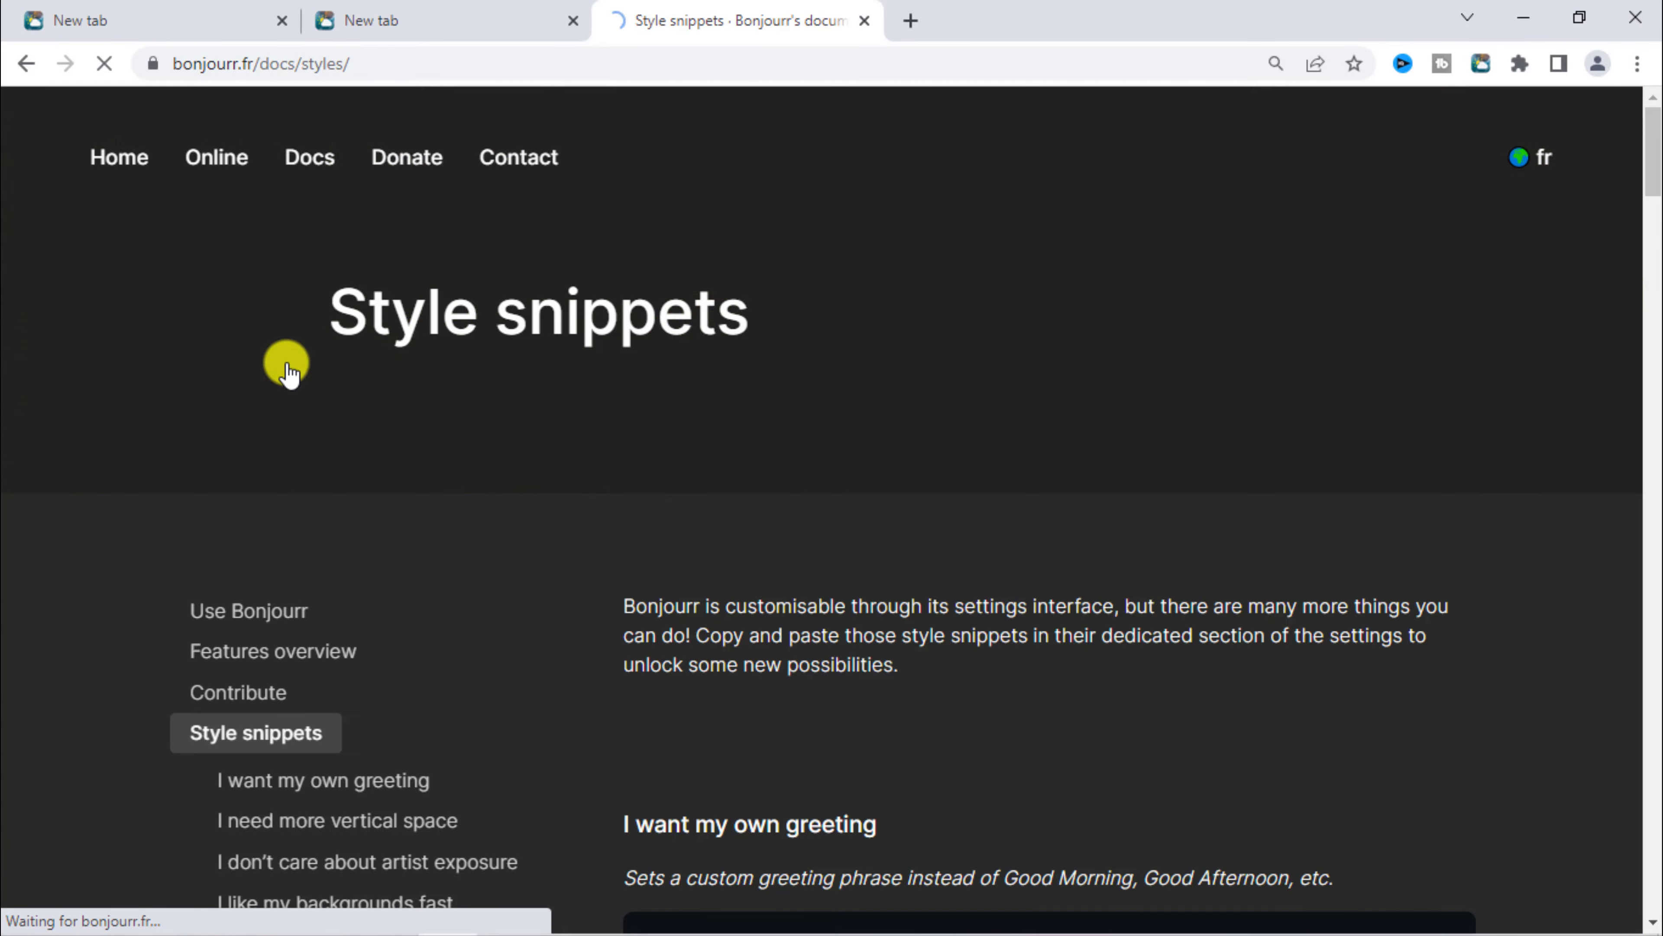
scroll(906, 550, down, 7)
scroll(849, 577, down, 10)
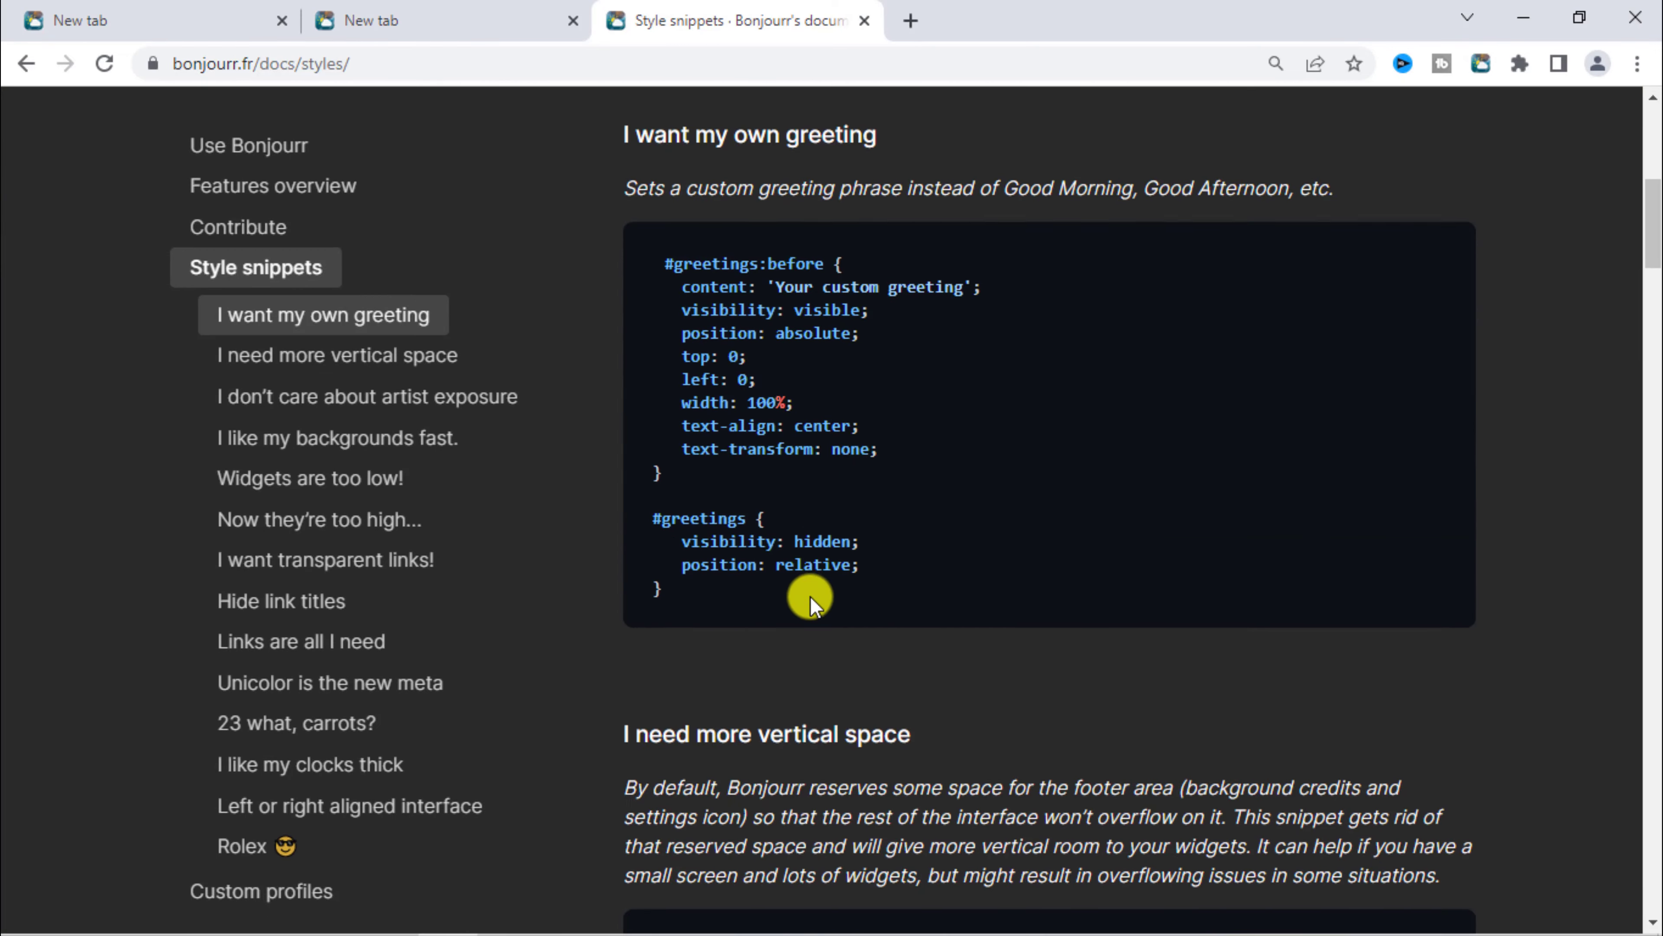
scroll(816, 591, down, 8)
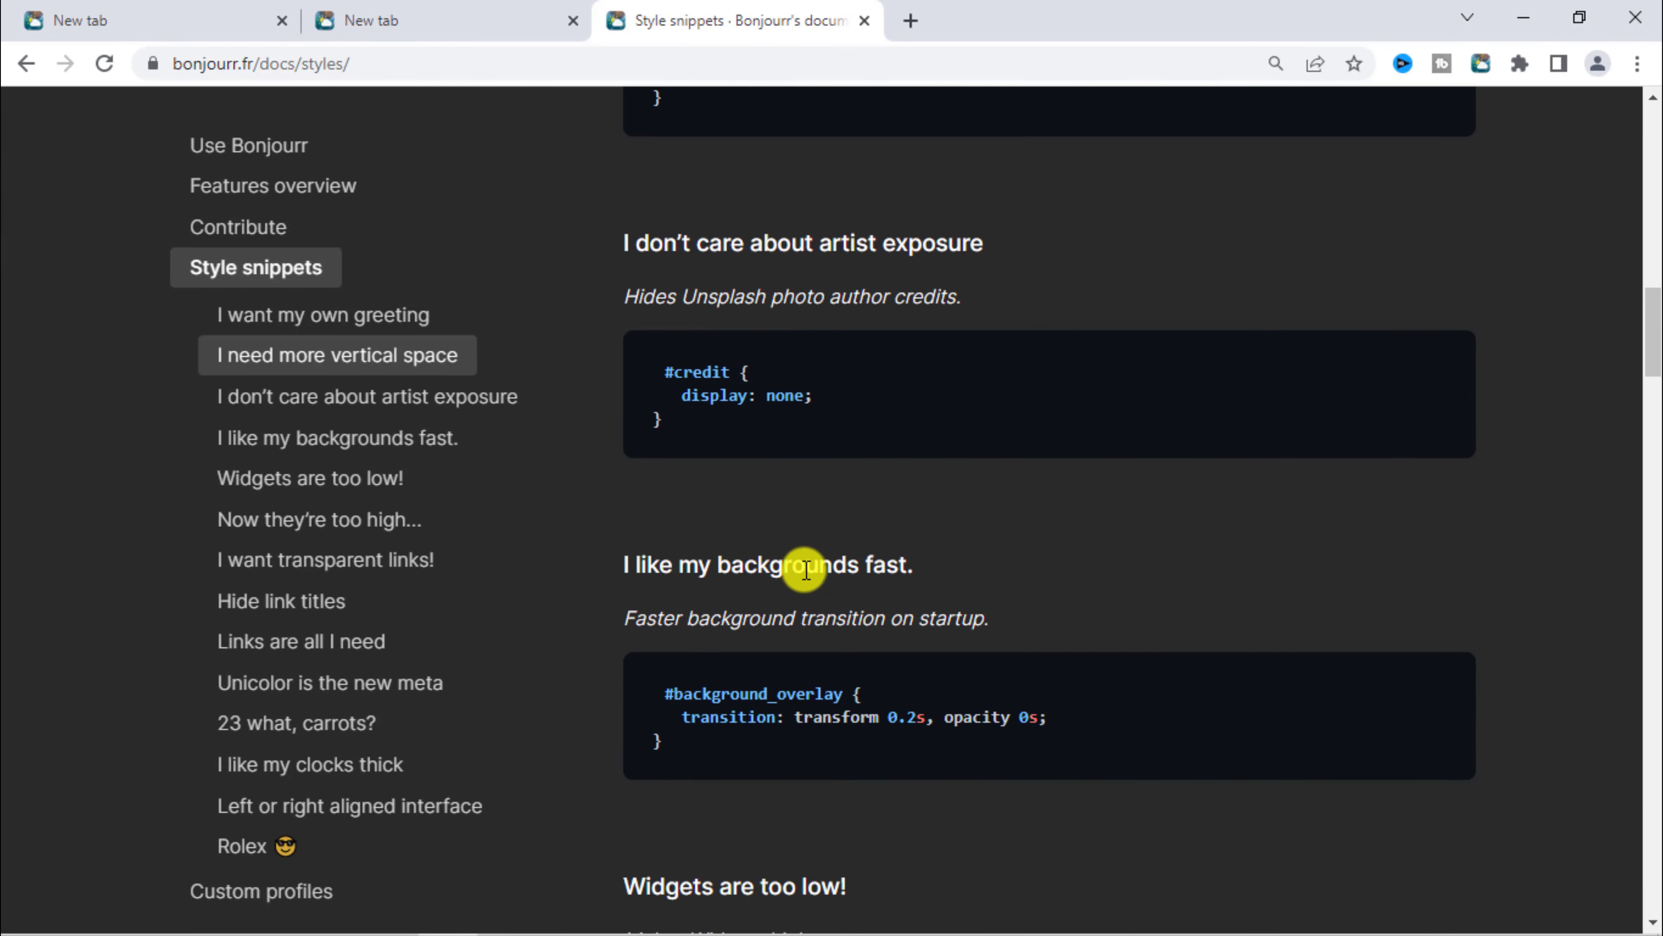
scroll(861, 570, down, 2)
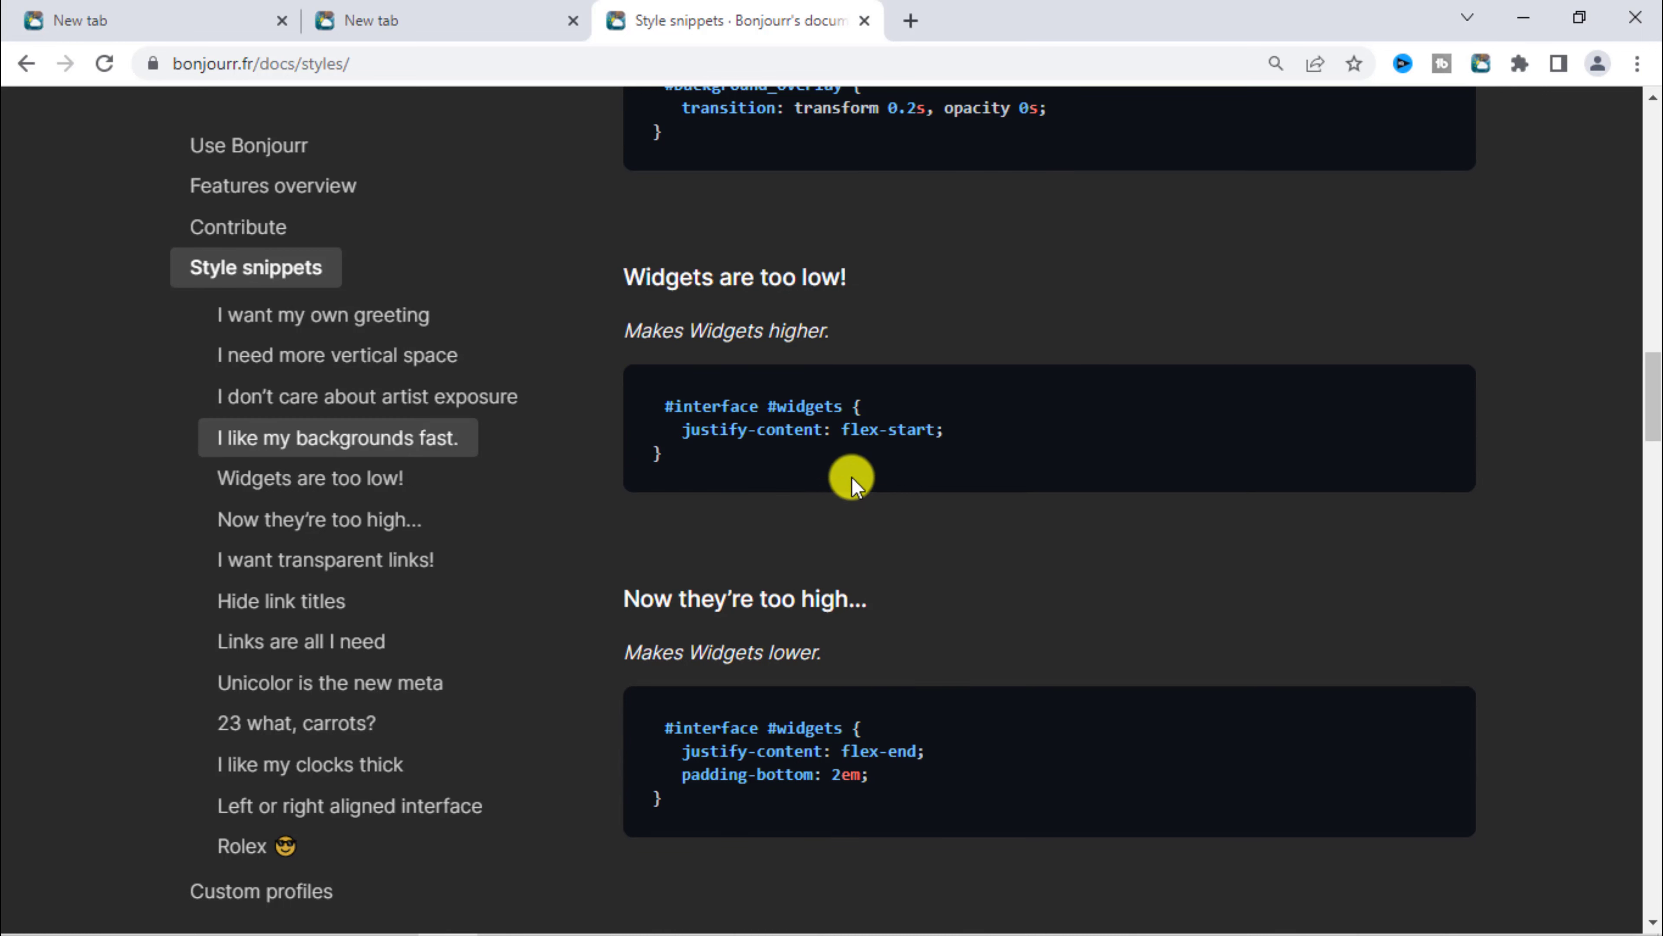
Copy the "Widgets are too low!" CSS snippet and paste it into the Custom Style field of the new tab page's settings
drag(759, 459, 658, 412)
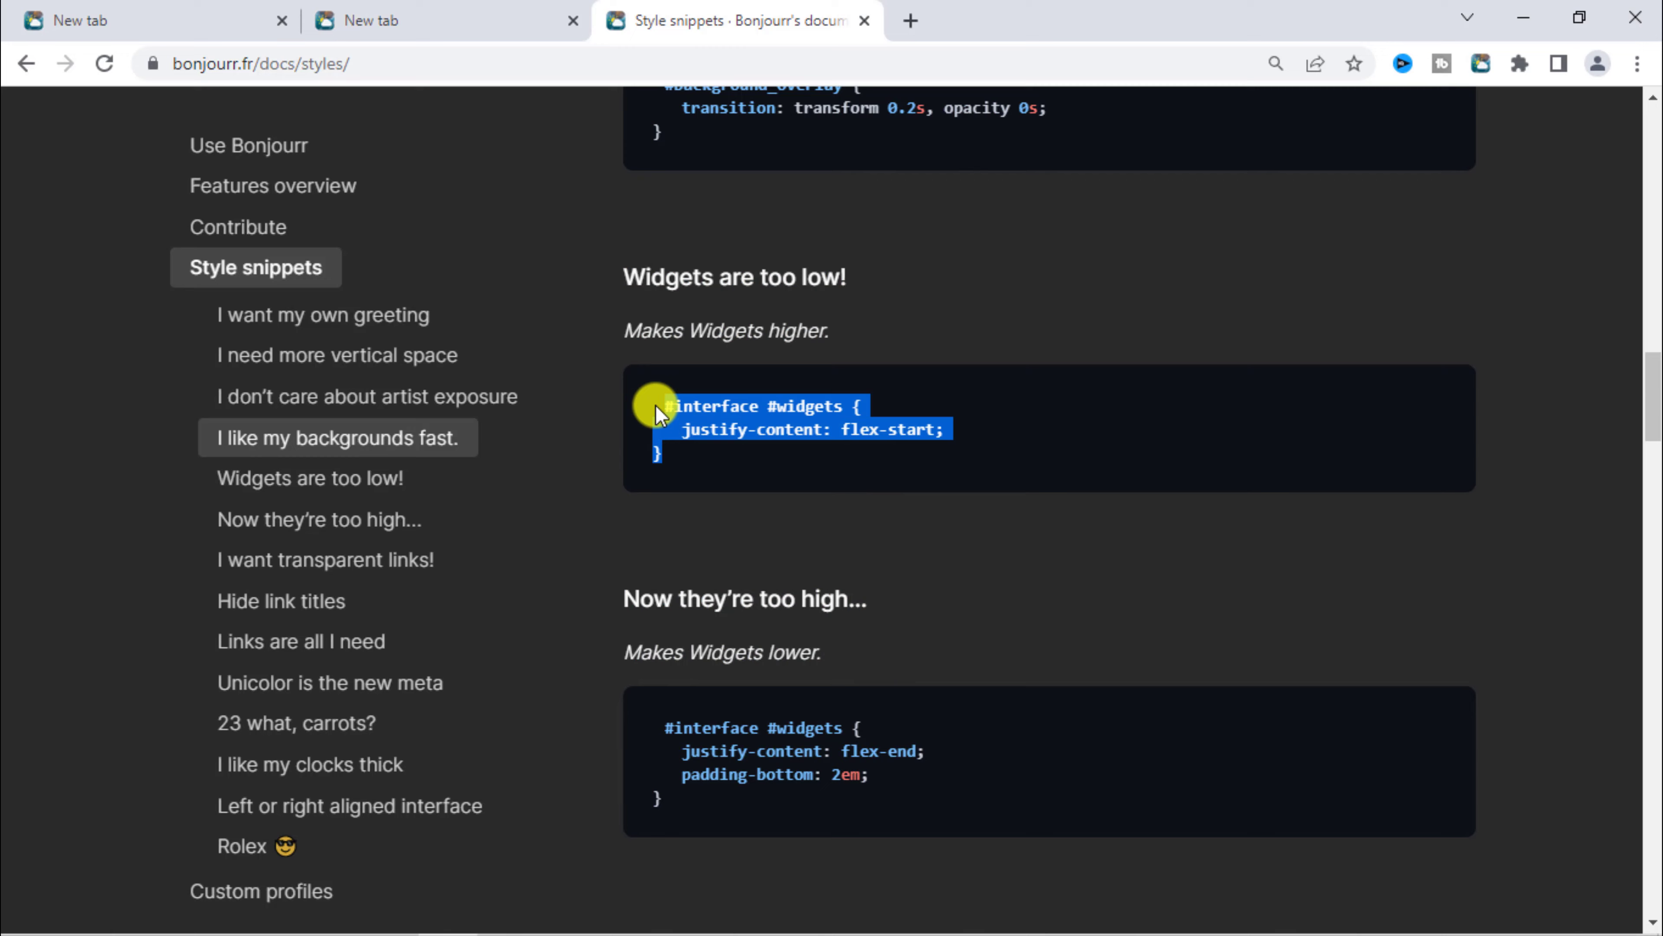
right_click(723, 412)
click(769, 431)
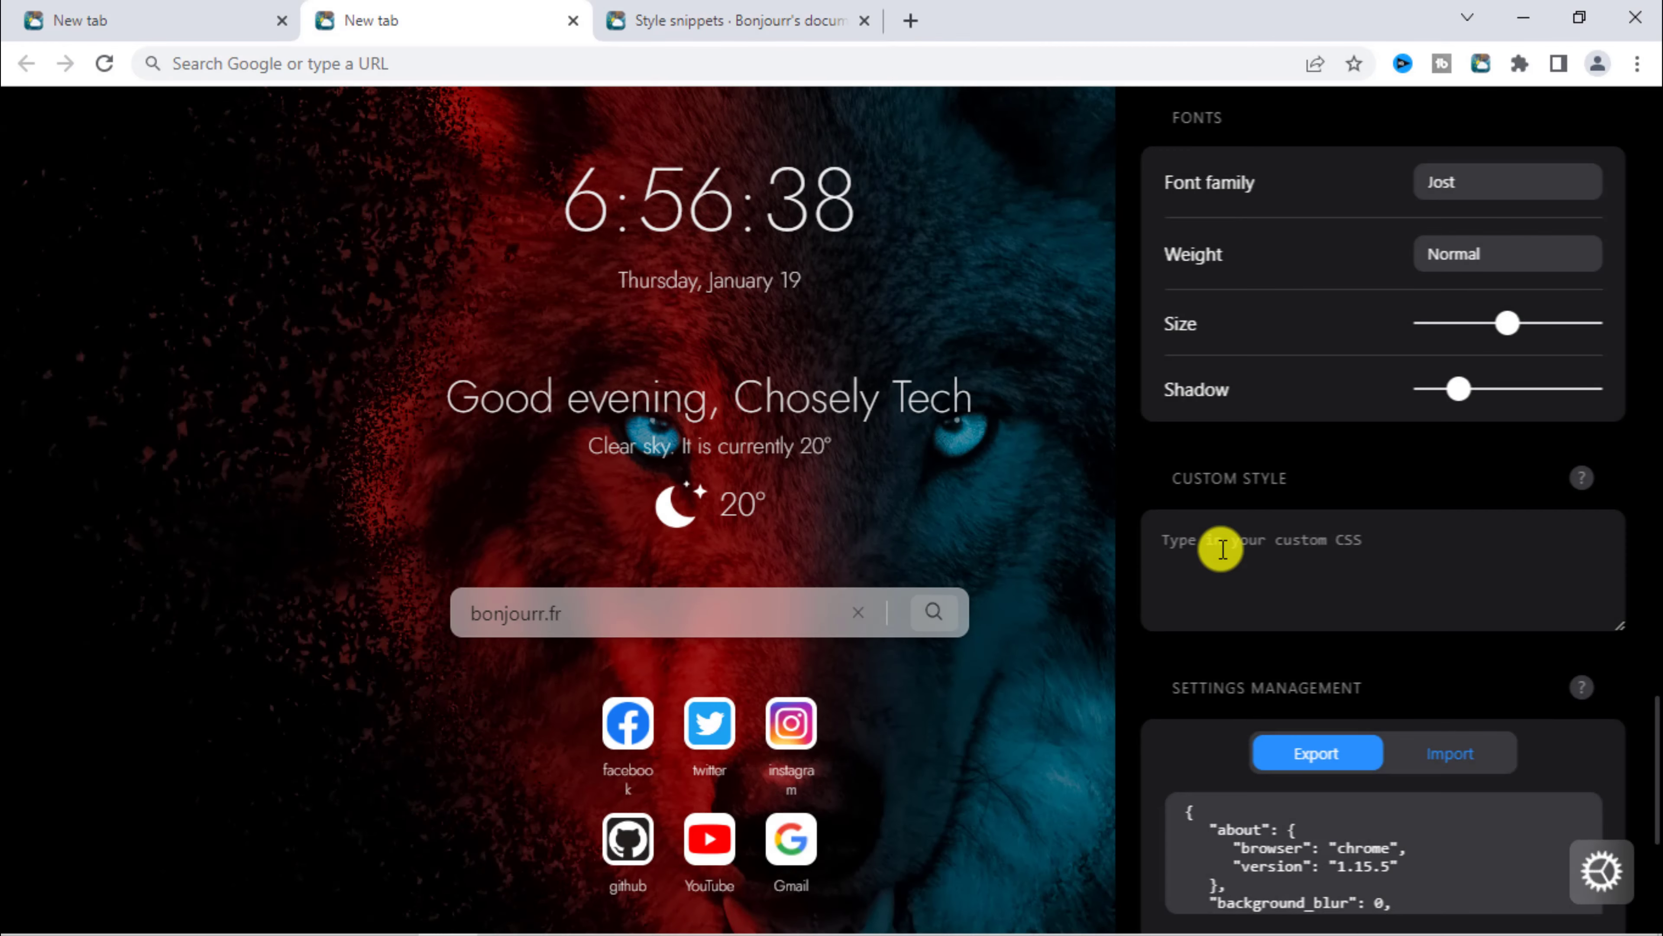
key(ctrl+v)
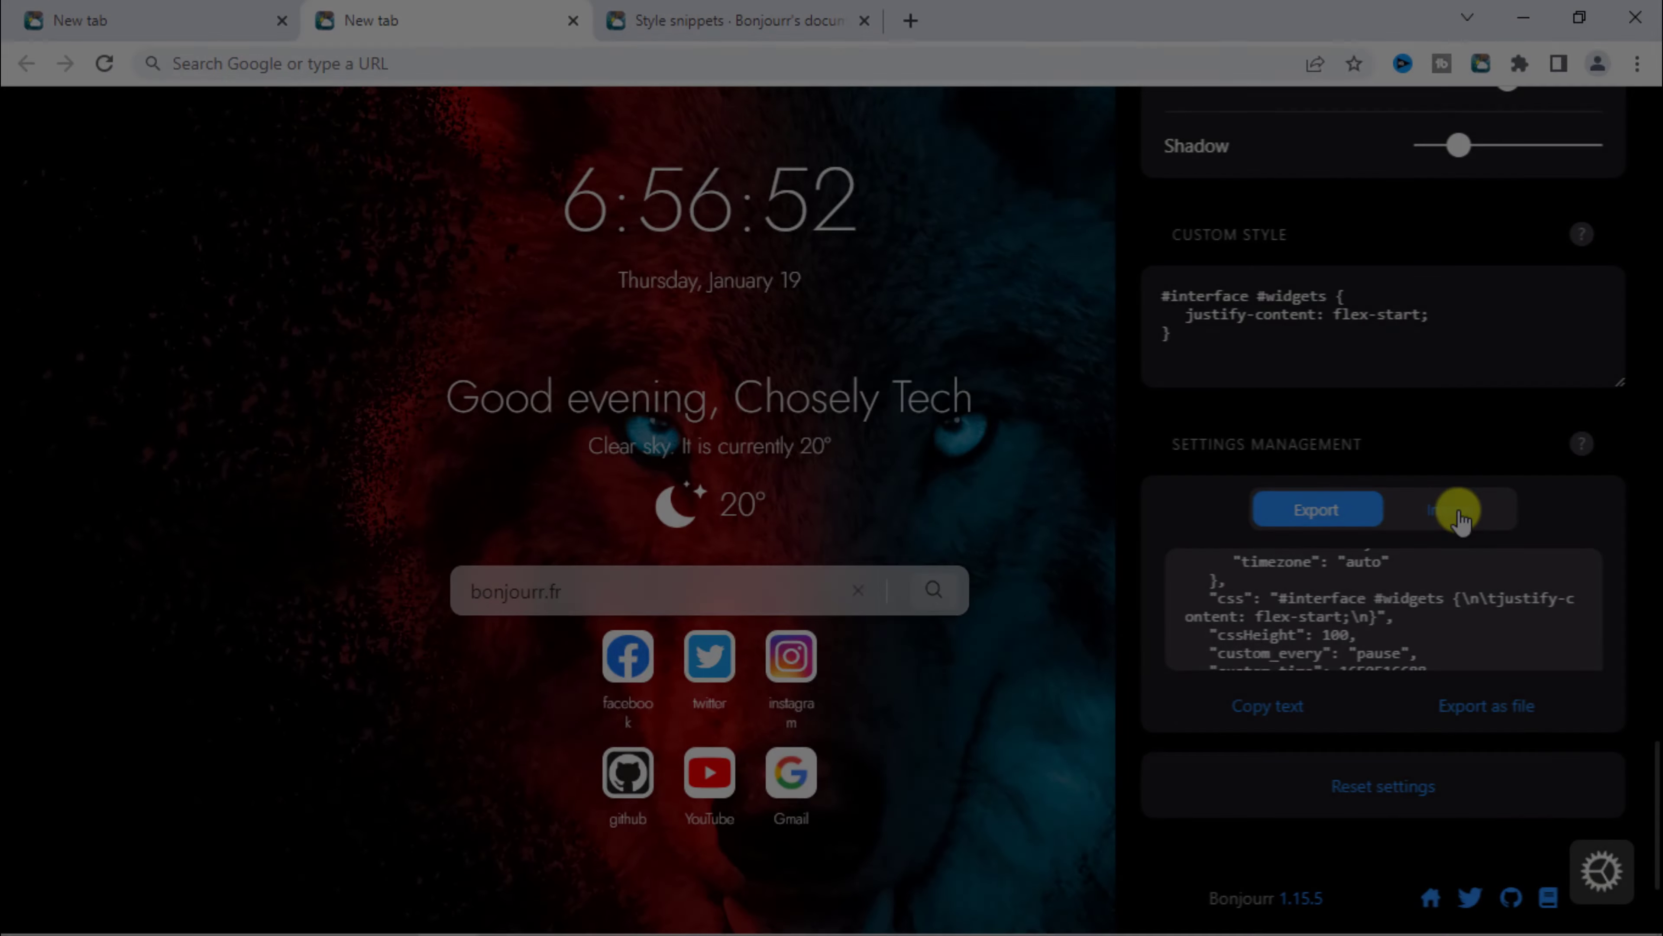
View the settings import options, close the settings and open a new tab to check the customized page
click(1458, 513)
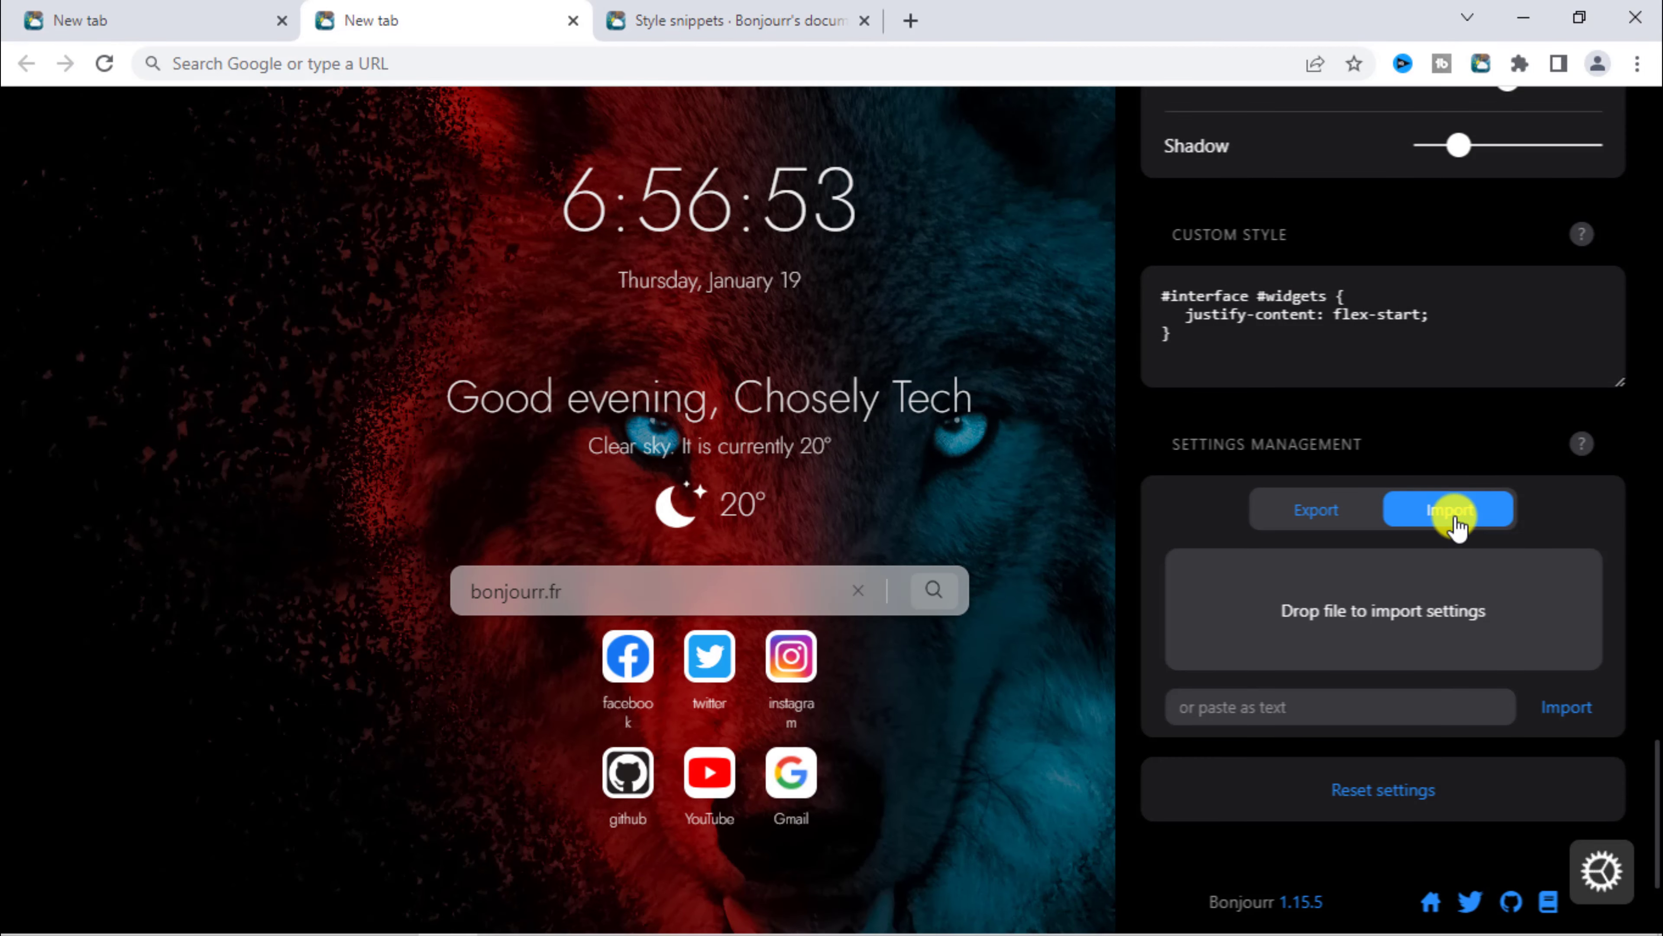
click(1056, 510)
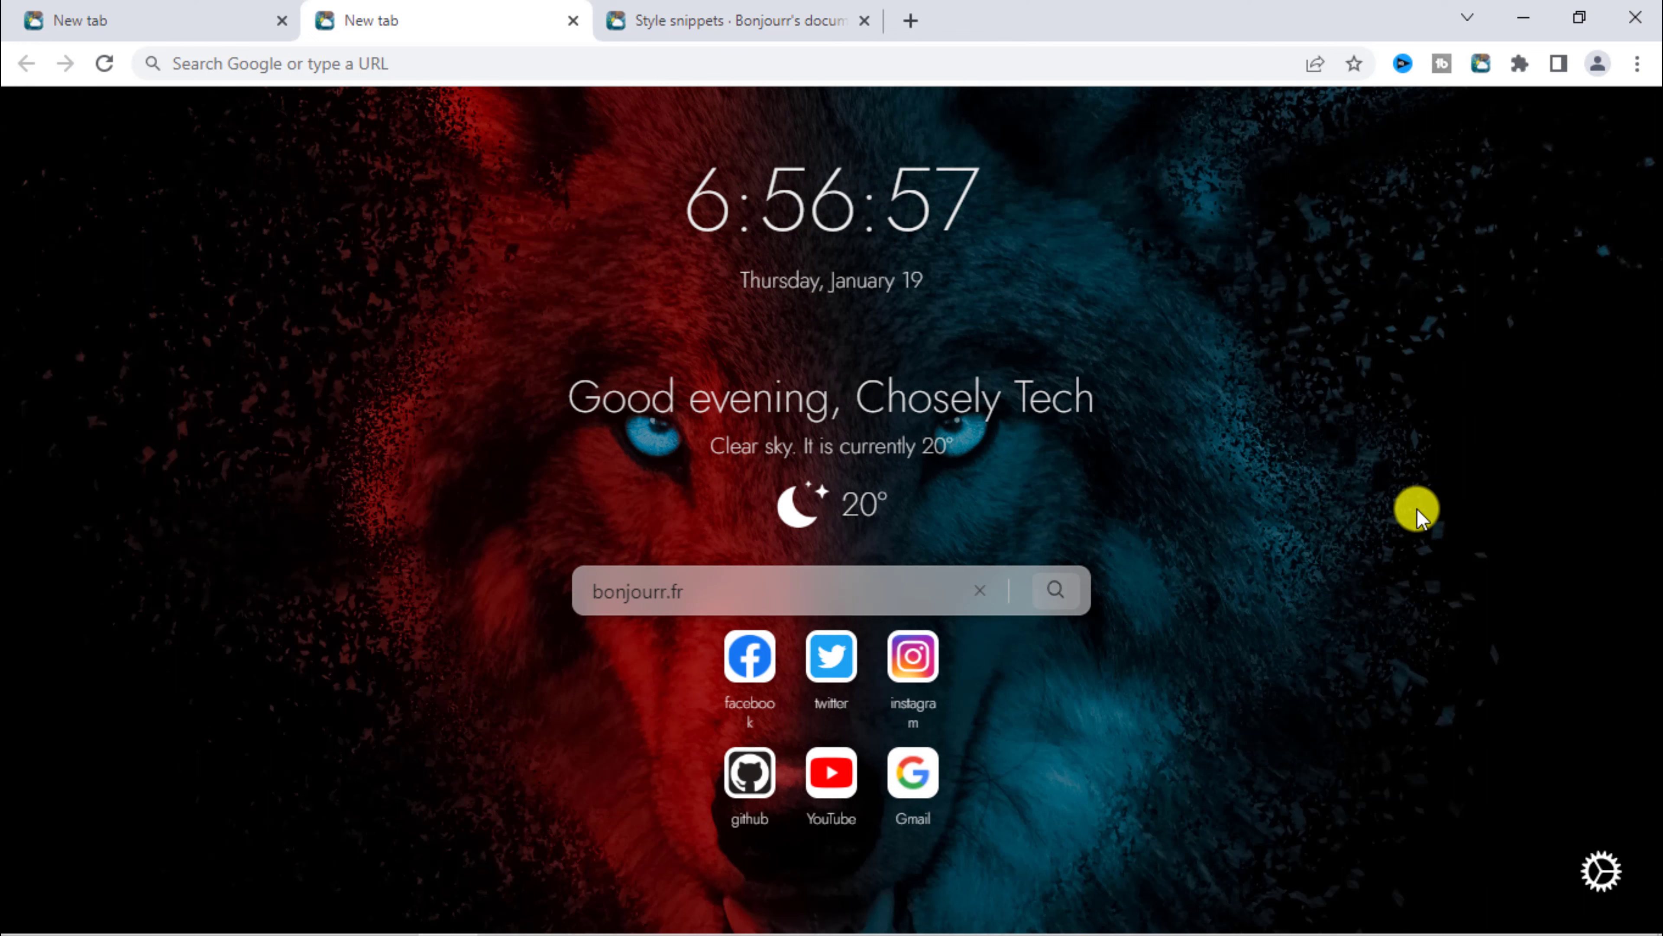
click(910, 20)
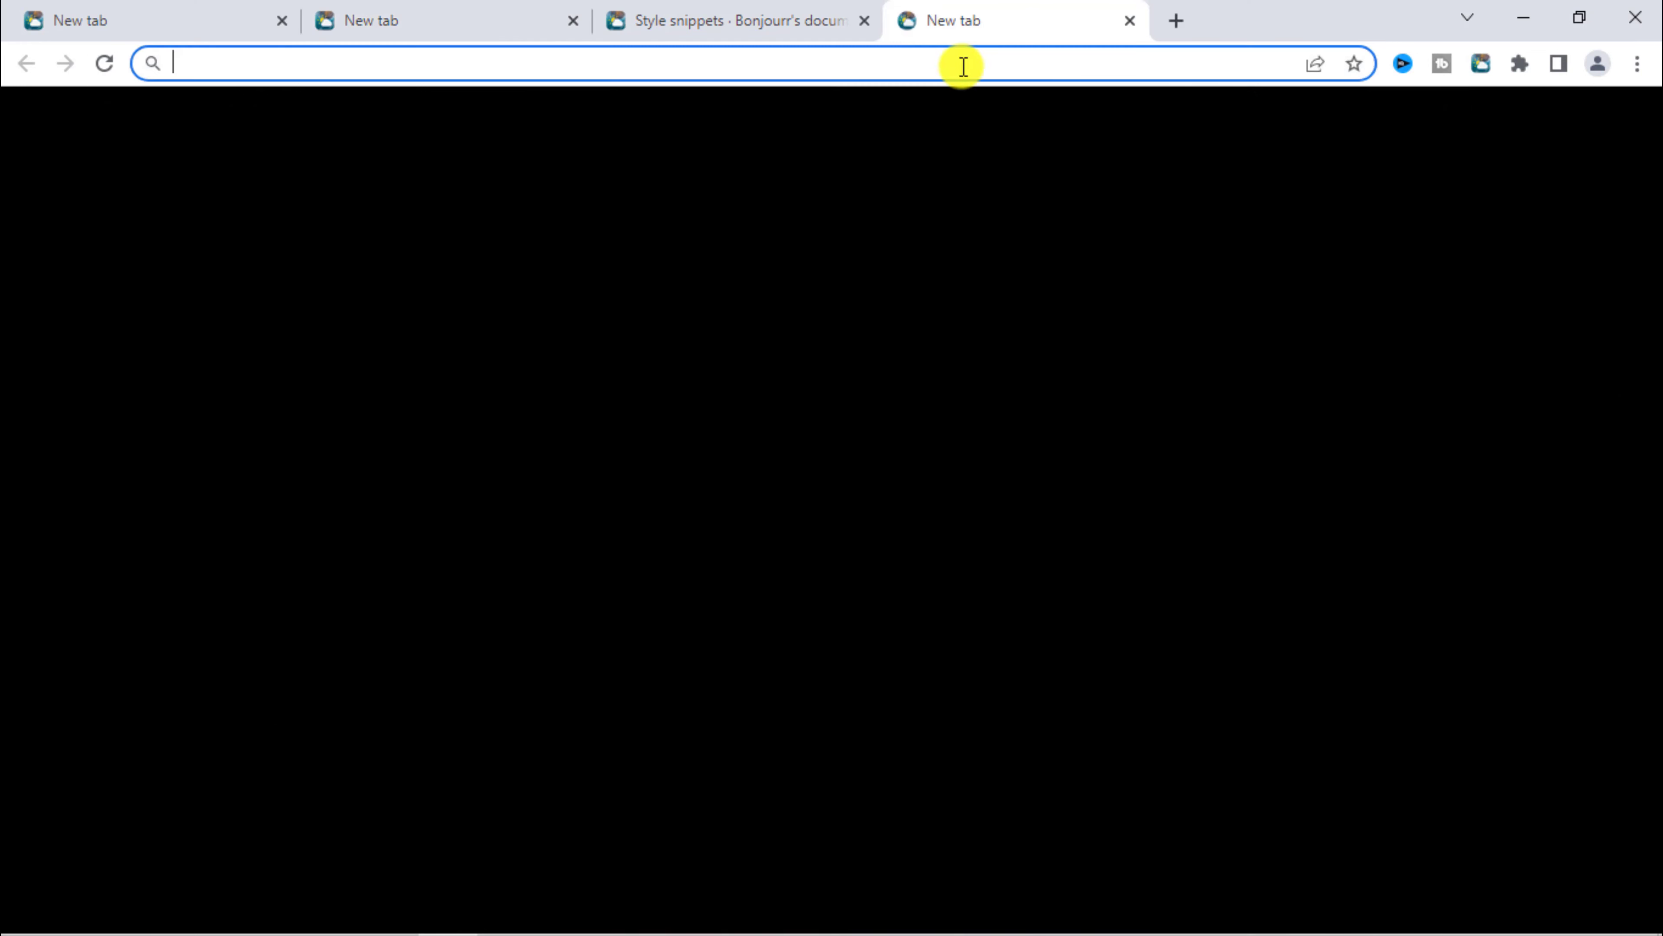